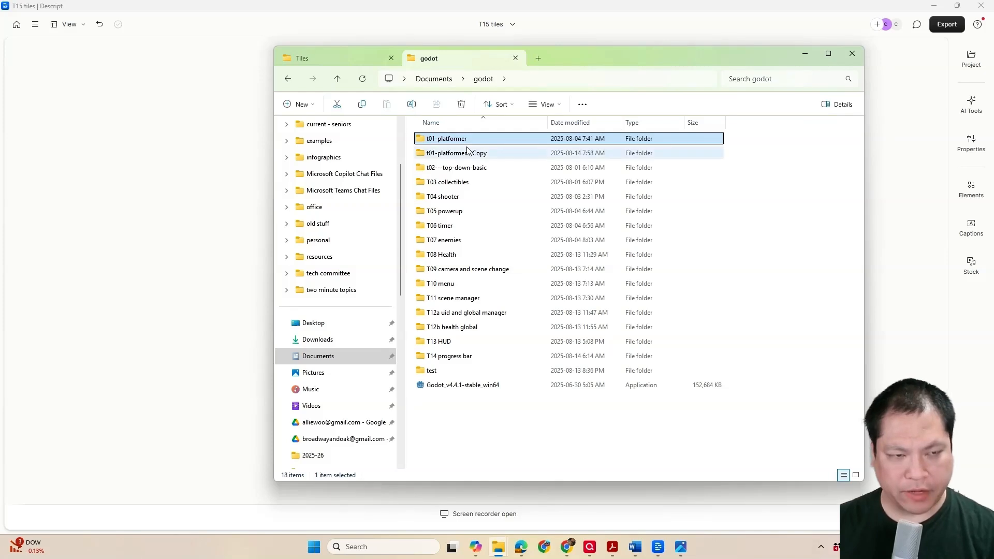
Step: Duplicate the t01-platformer folder in the godot folder as T15 tileset, and launch Godot_v4.4.1-stable_win64
key("ctrl+c")
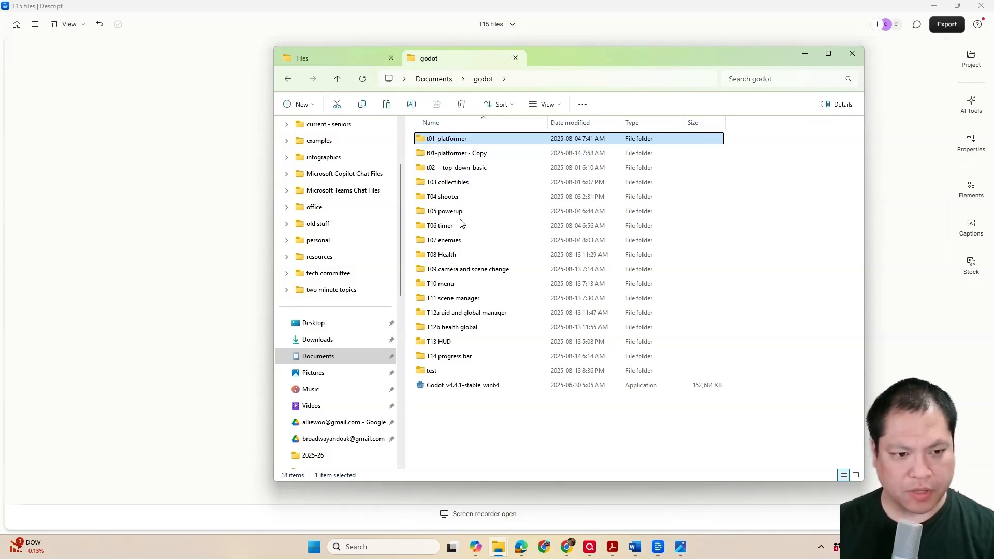
key("ctrl+v")
right_click(475, 404)
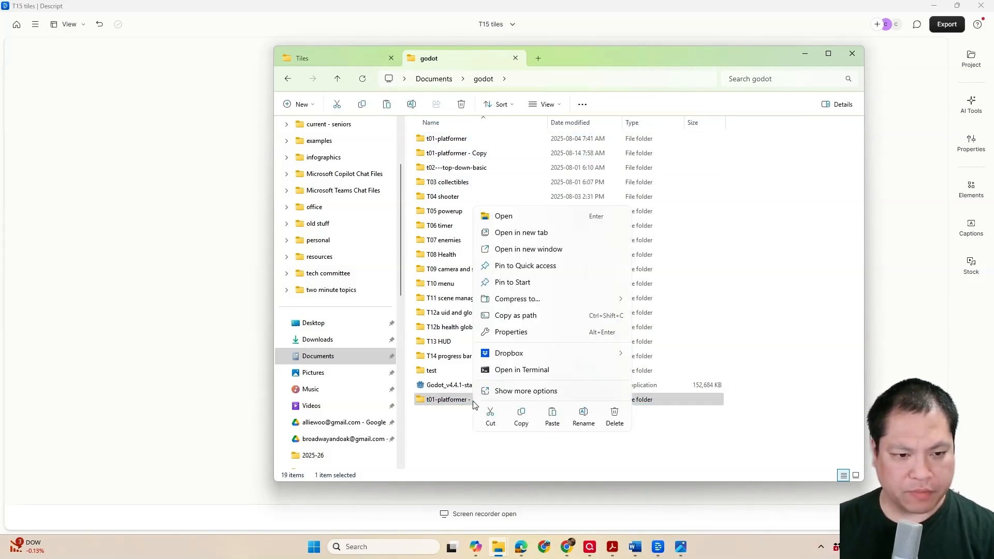
left_click(583, 421)
type("T")
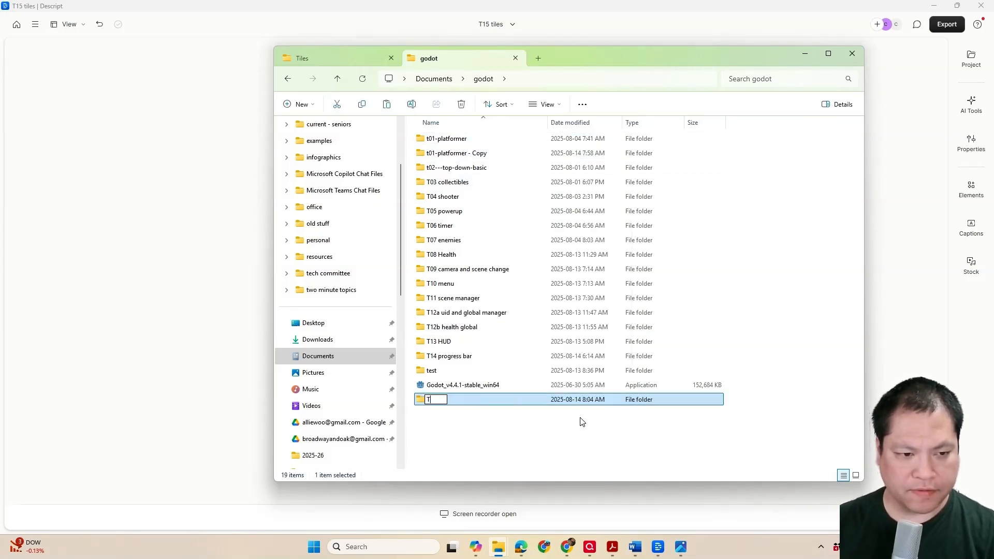
type("15 tileset")
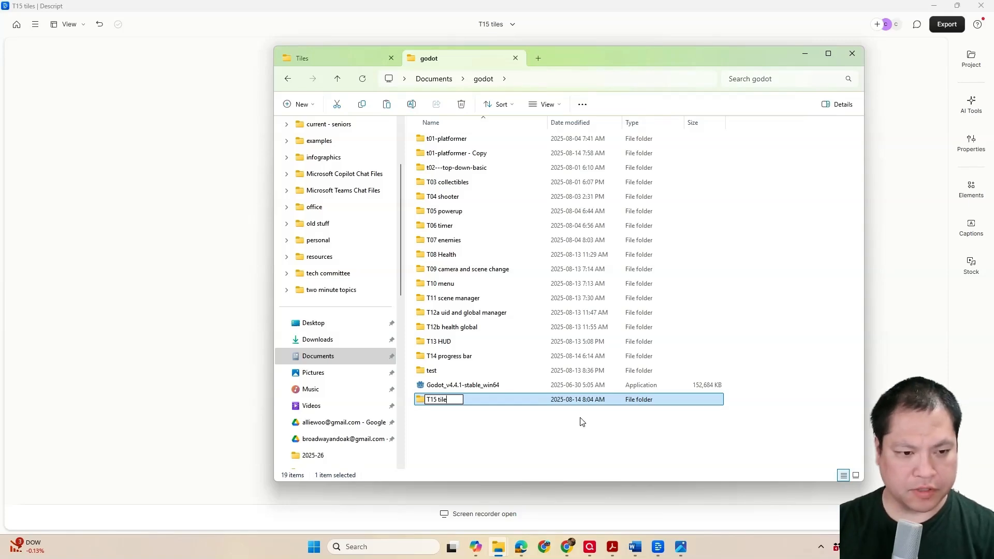
key("Return")
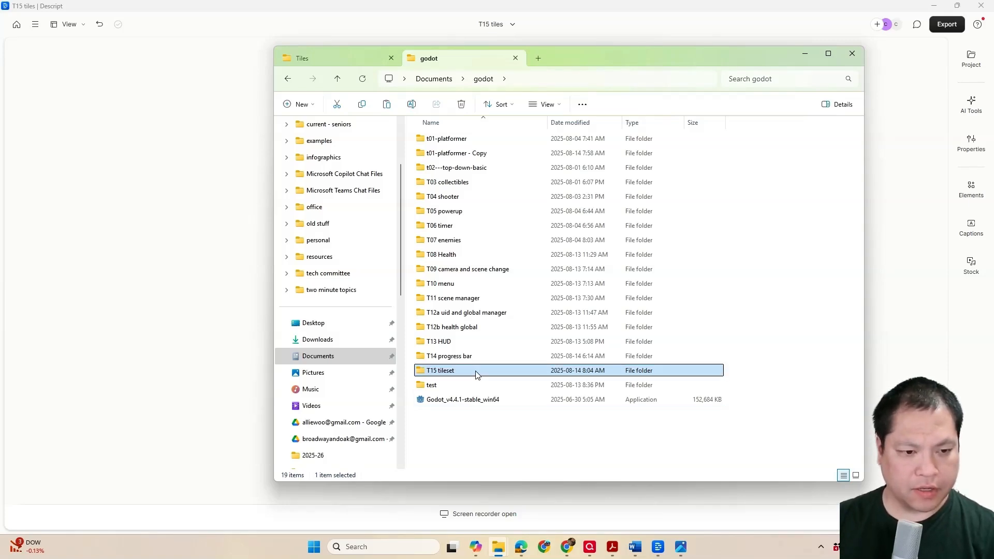
left_click(471, 399)
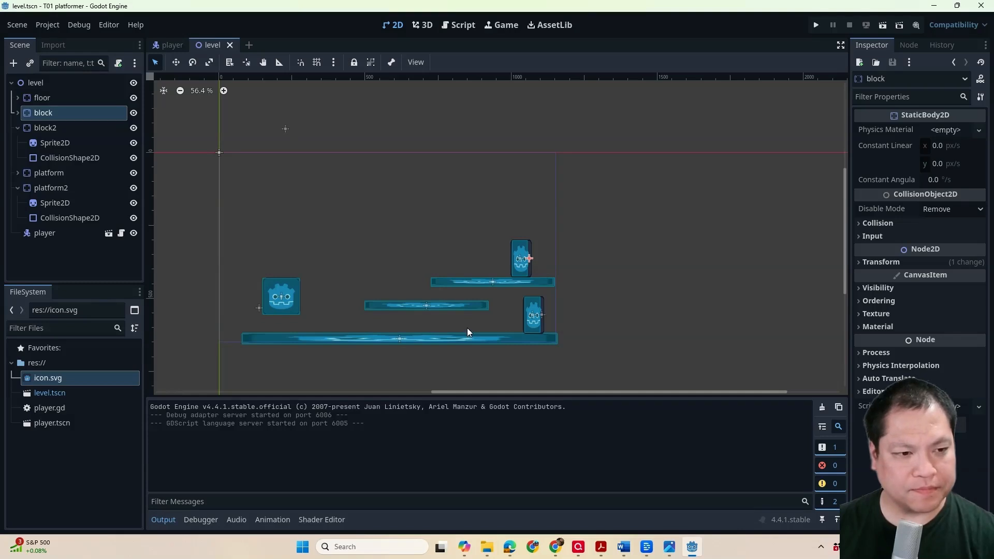
Step: Switch to the kenney_pixel-platformer Tilemap folder in File Explorer and view the tilemap image
mouse_move(486, 550)
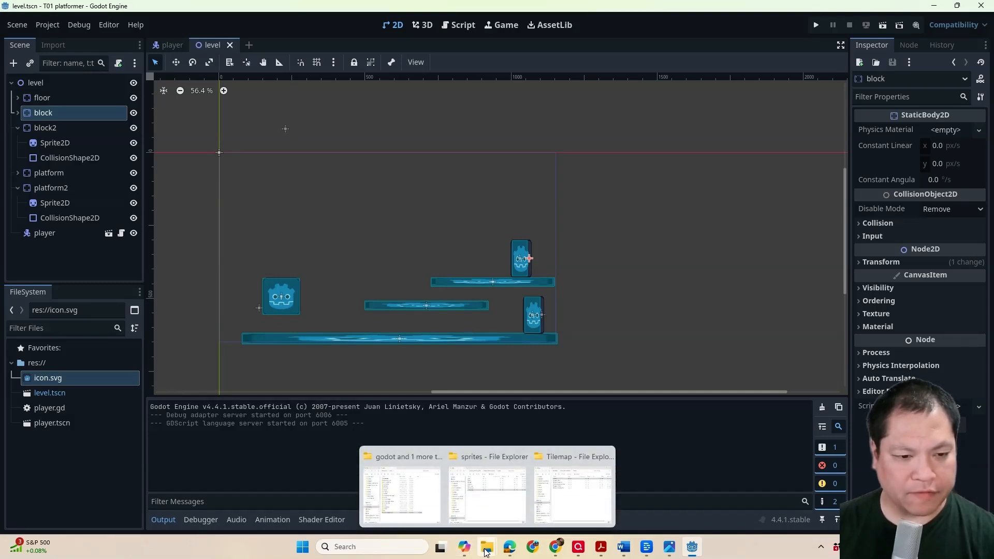
left_click(412, 491)
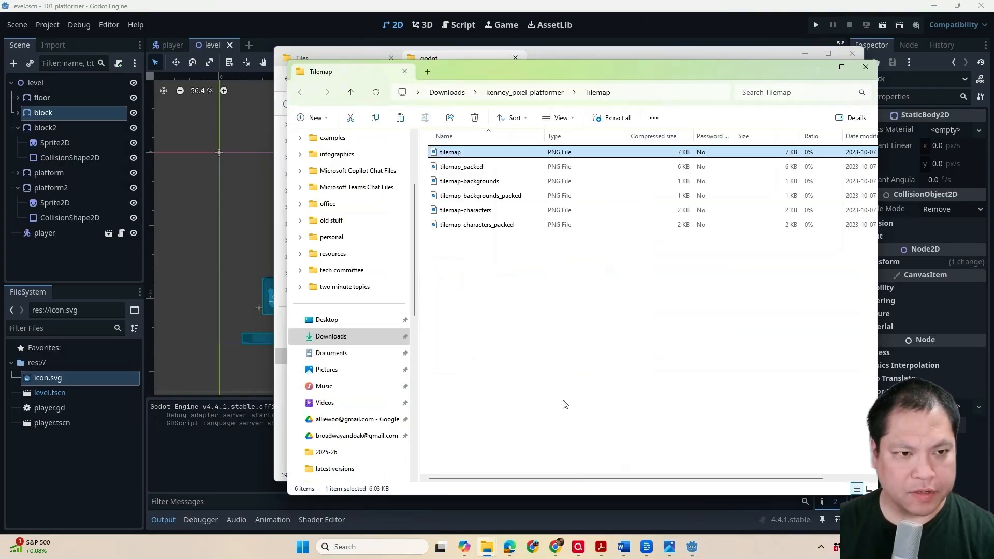
left_click(564, 404)
left_click(491, 158)
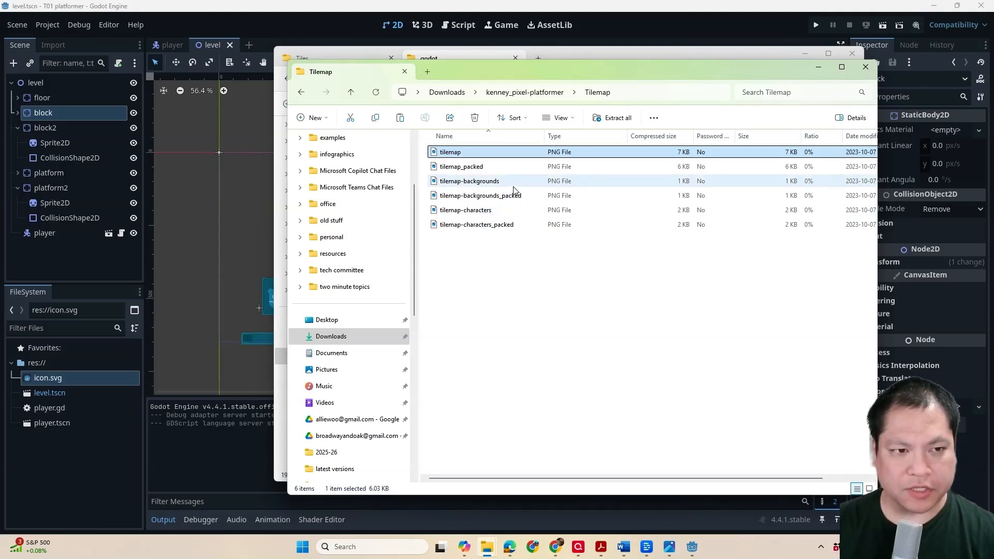
double_click(514, 155)
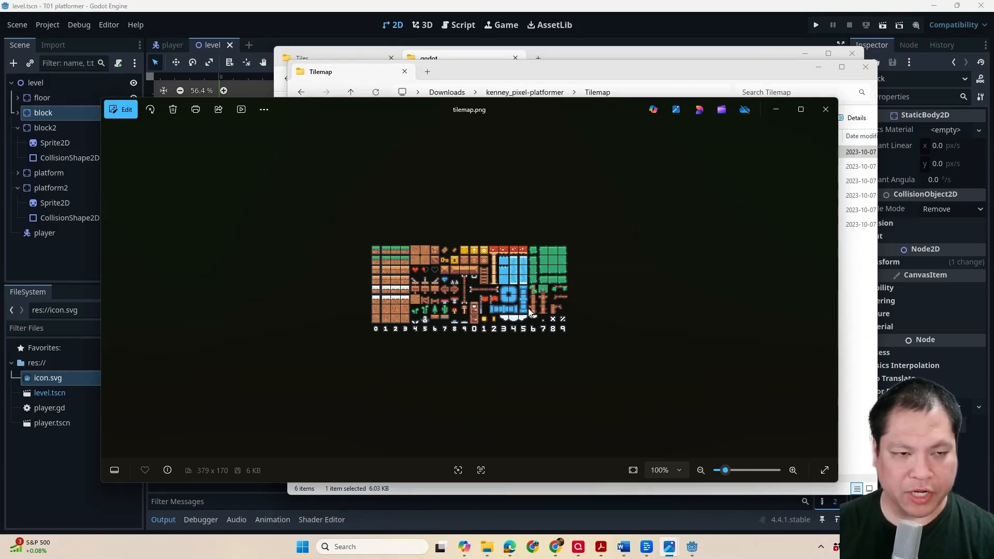
left_click(817, 113)
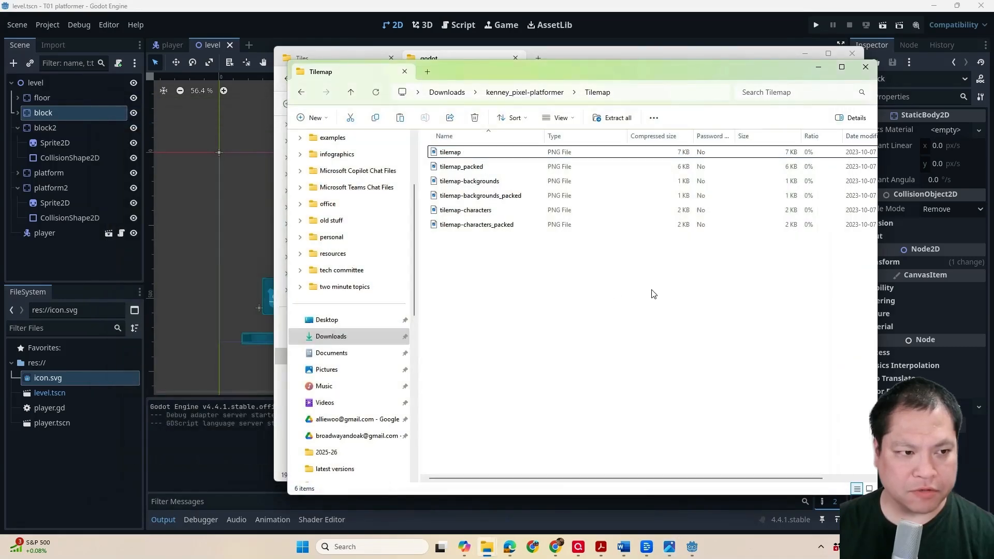
Step: Switch back to Godot and add a TileMapLayer node as a child of the level root node
left_click(235, 274)
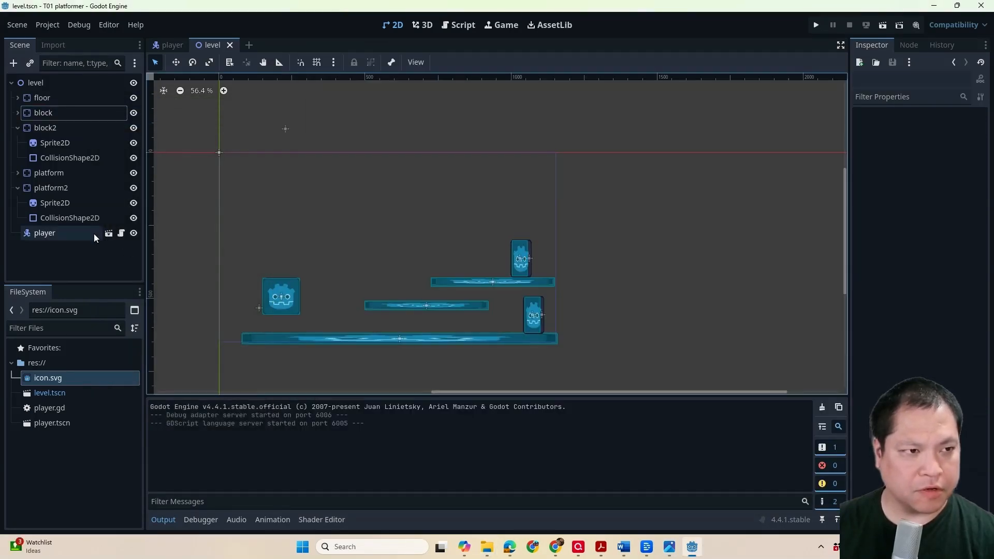
left_click(37, 83)
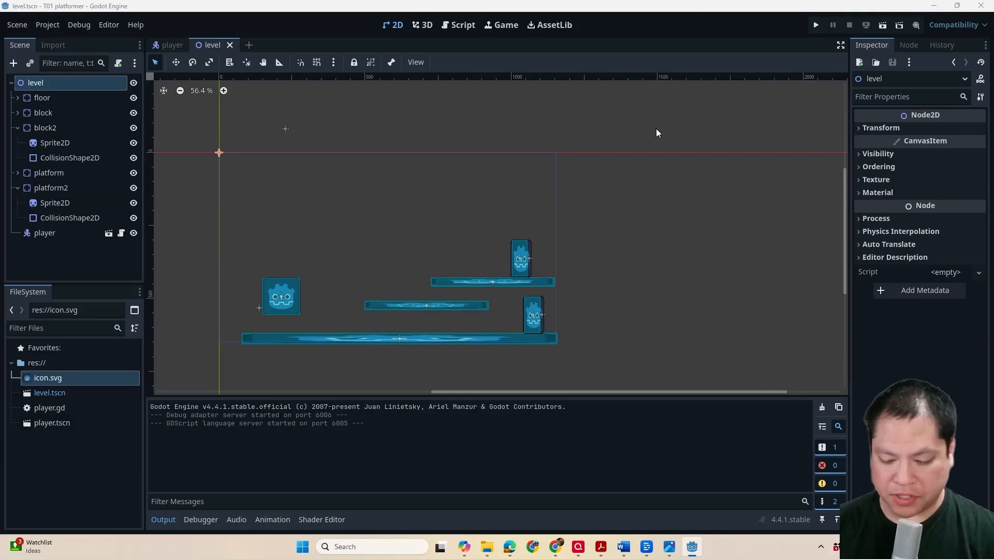
key("ctrl+a")
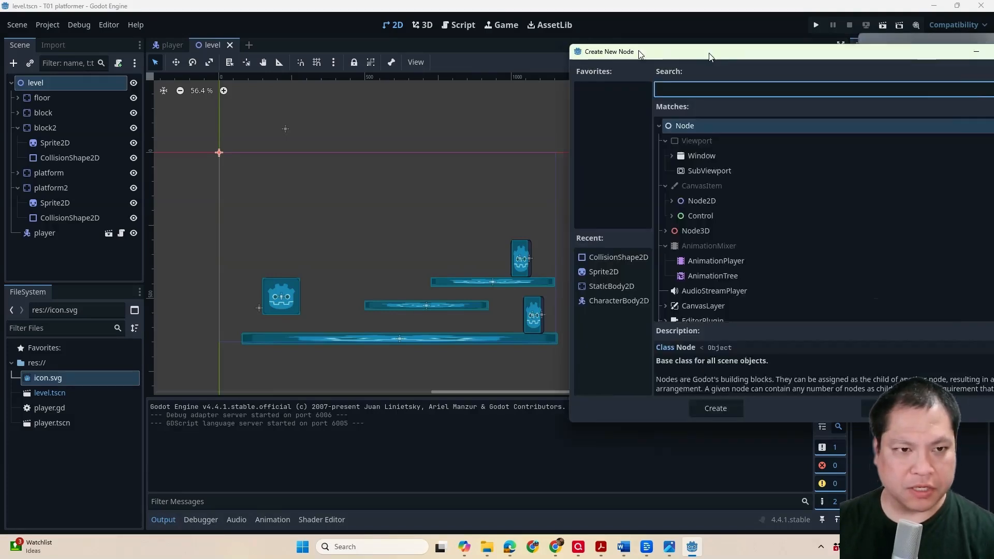
type("tile")
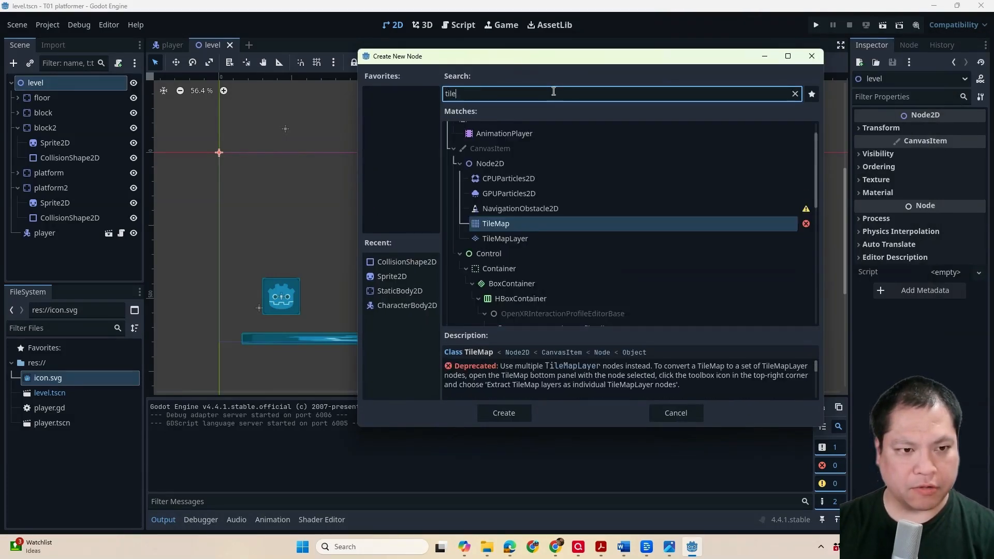
left_click(514, 239)
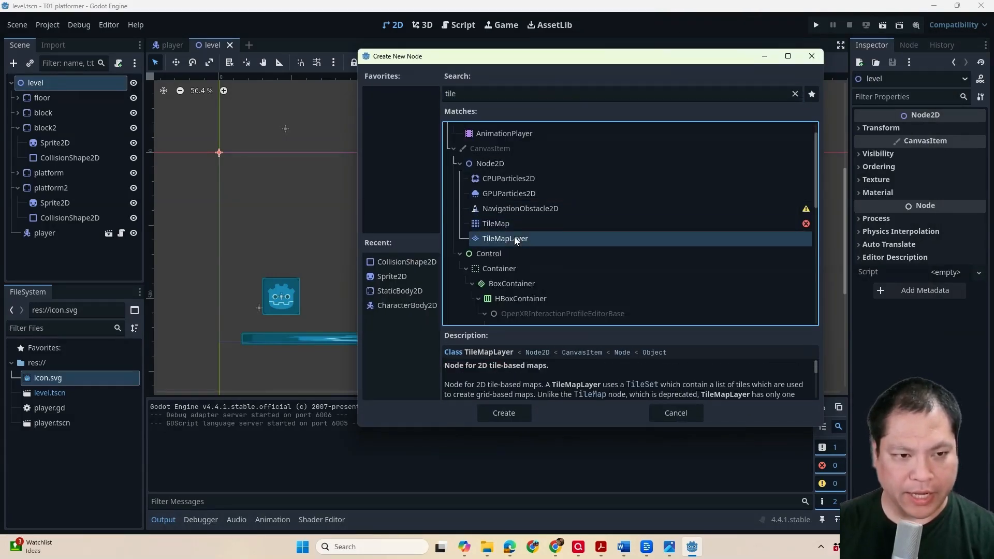
double_click(503, 240)
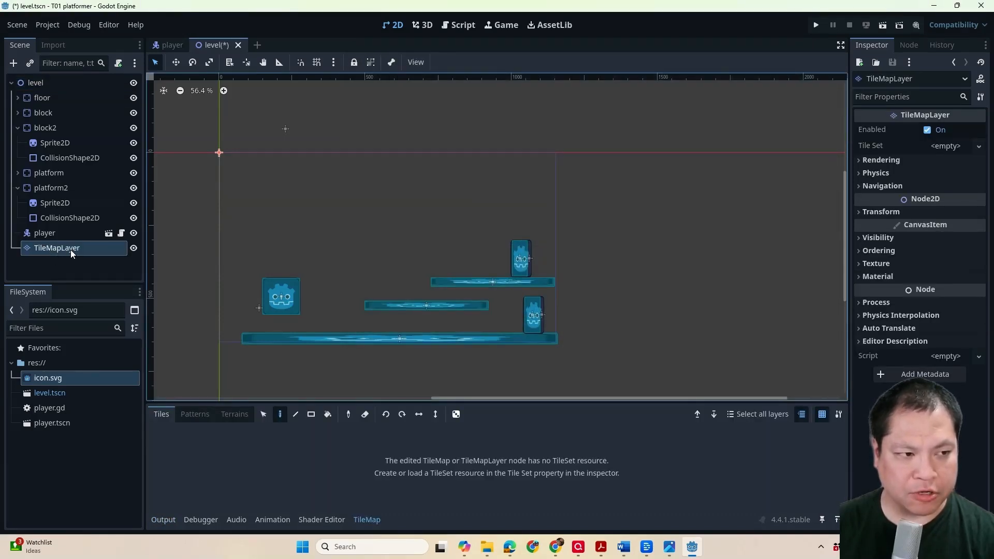
Step: Assign a new TileSet to the TileMapLayer and expand the resource's settings
left_click(69, 262)
left_click(70, 249)
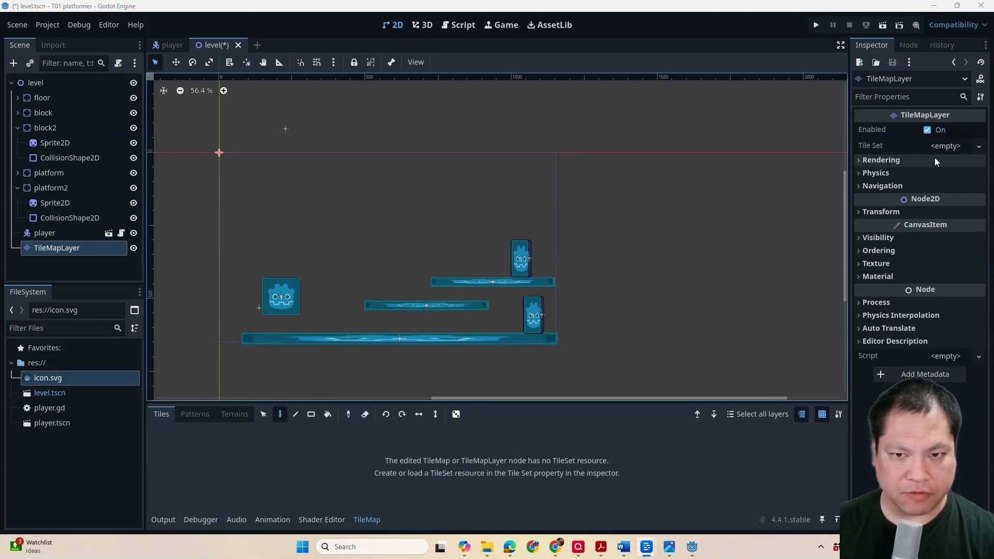
left_click(942, 145)
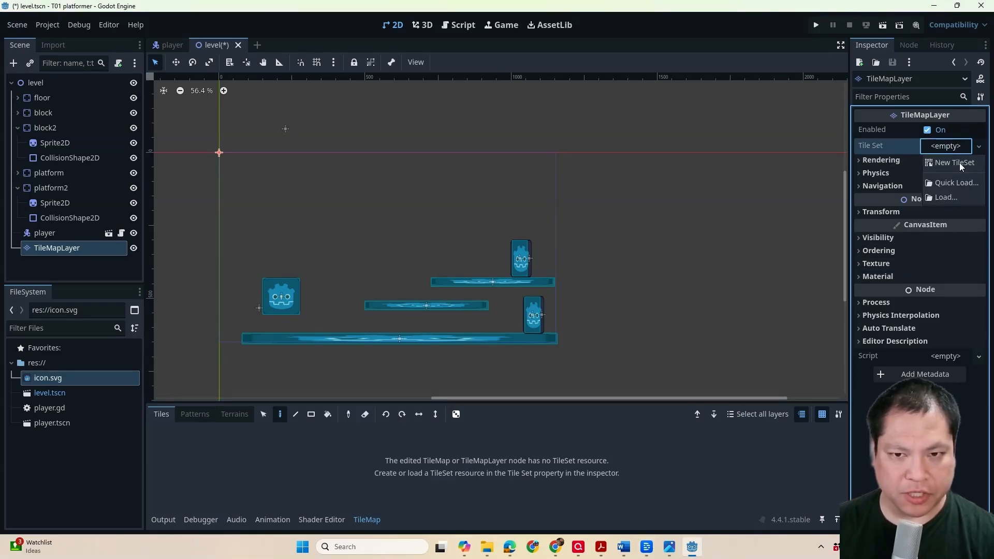
key("Escape")
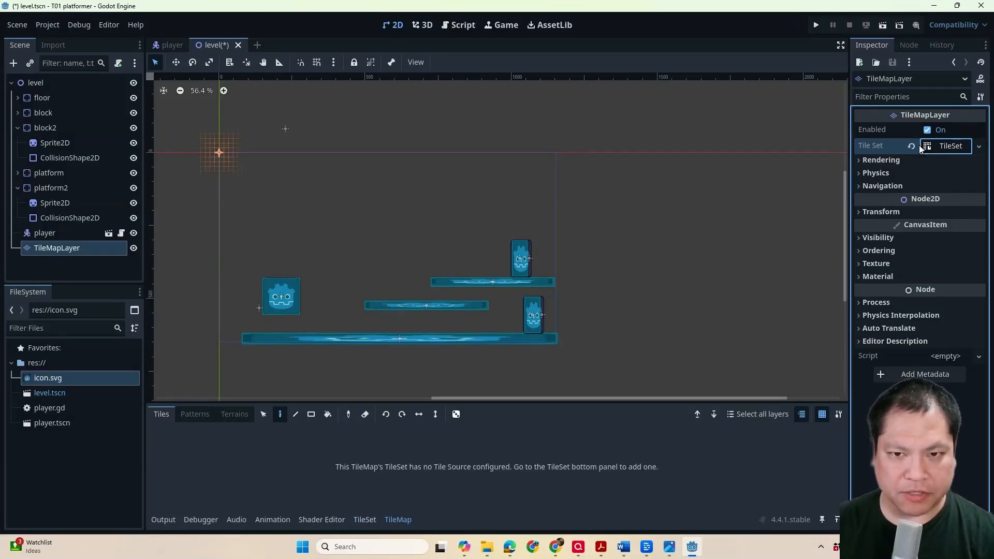
left_click(955, 147)
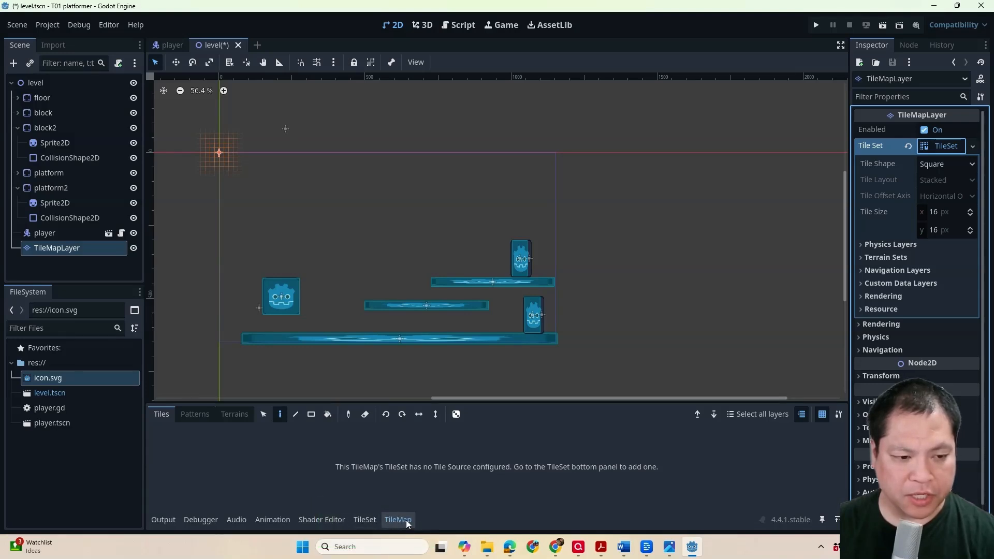
Step: Show the TileSet editor and import the tilemap image from the File Explorer Tilemap folder into the project's res:// folder
left_click(364, 520)
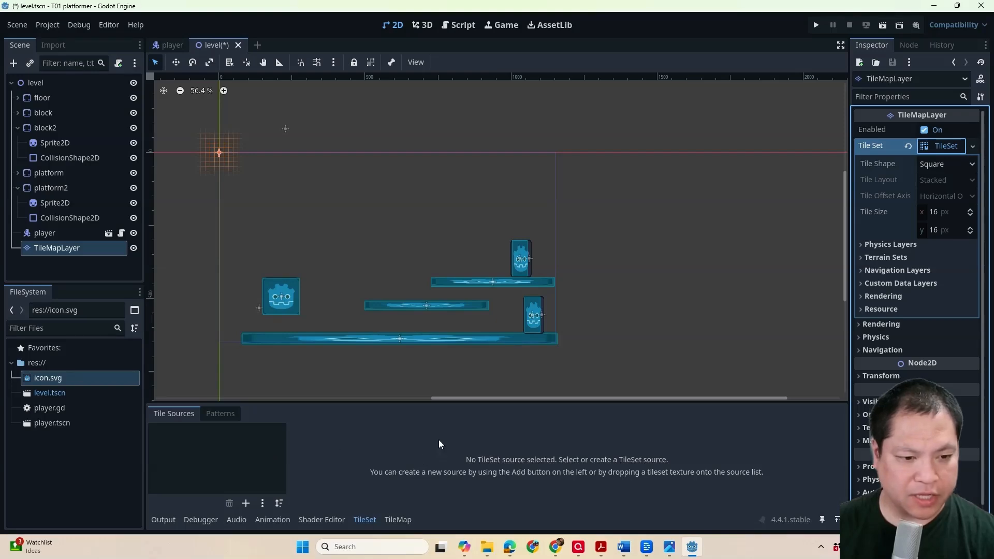
mouse_move(490, 550)
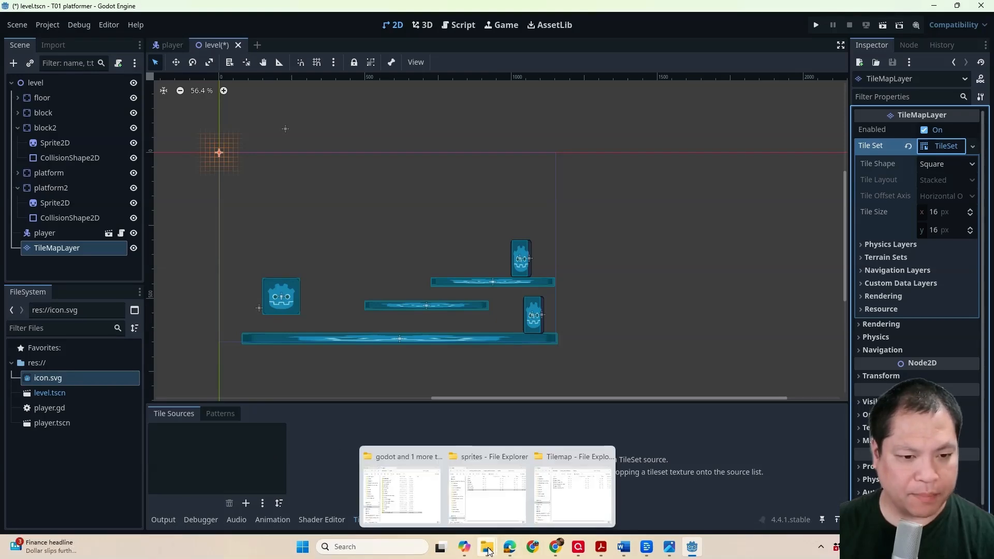
left_click(582, 506)
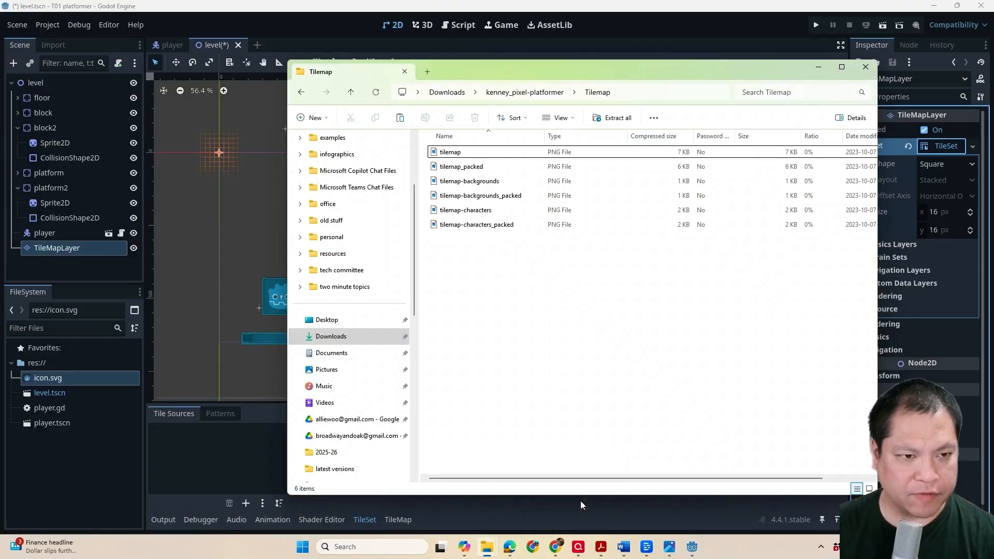
left_click(489, 152)
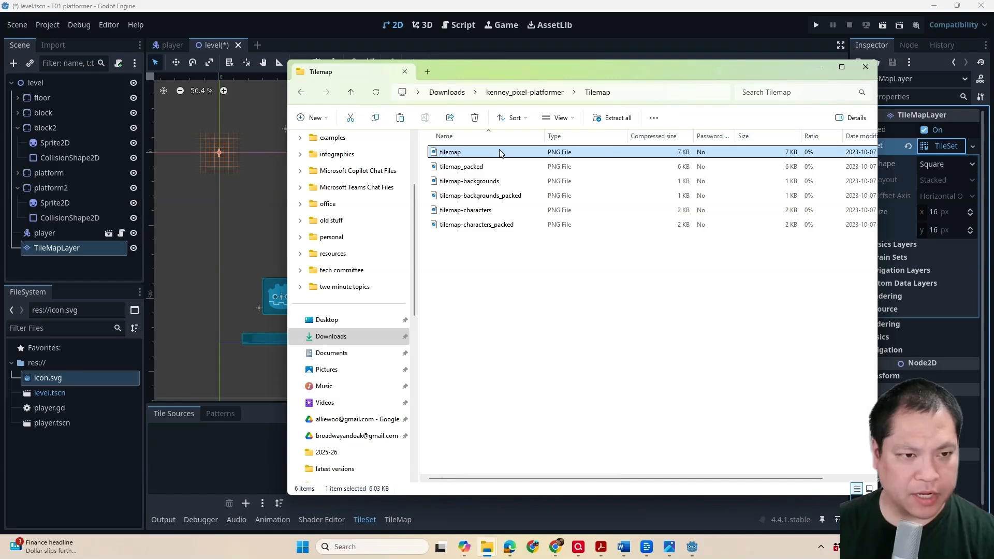
left_click_drag(500, 154, 74, 429)
left_click_drag(49, 459, 48, 458)
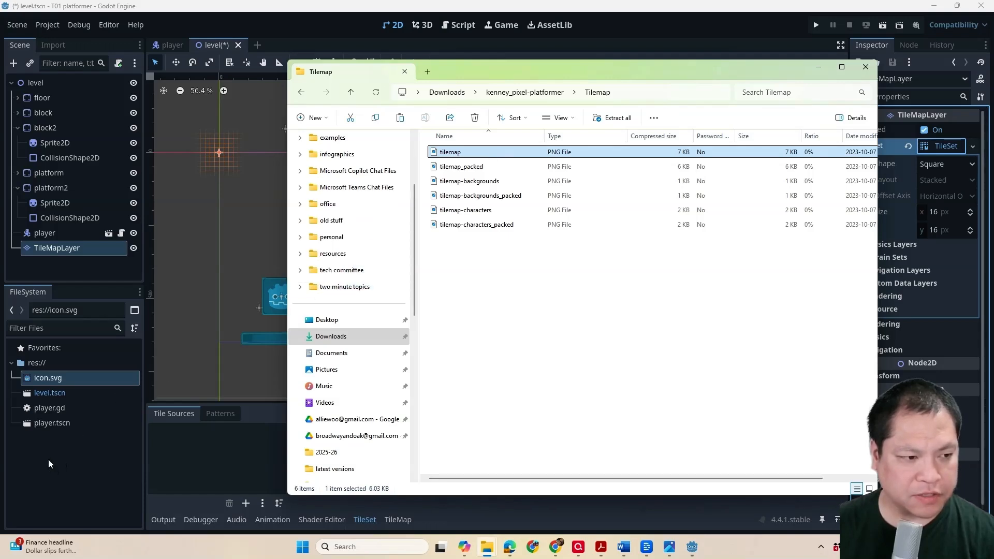
left_click(64, 462)
Step: Add tilemap.png as a tile source of the TileSet, with tiles created automatically in the atlas
left_click(63, 436)
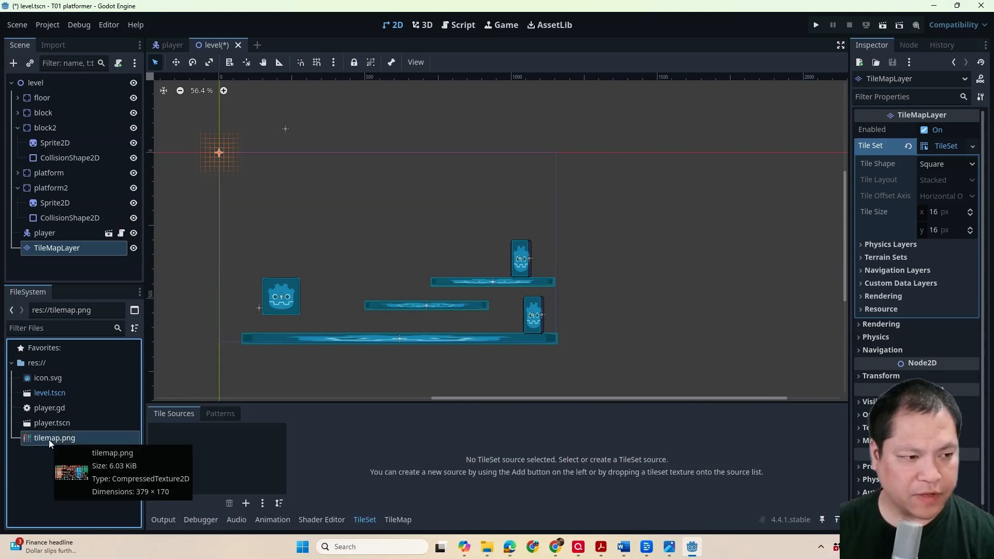
left_click_drag(74, 437, 198, 444)
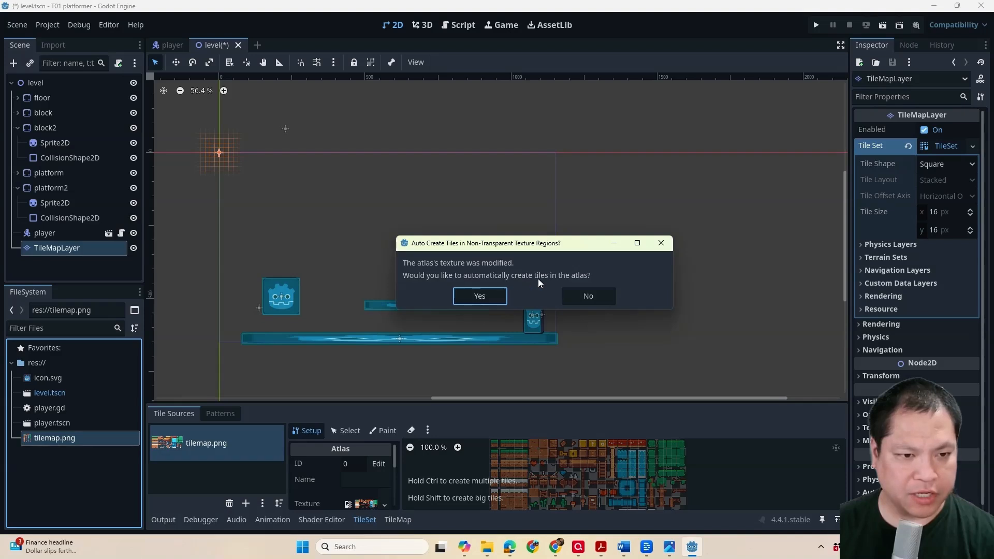
left_click(480, 296)
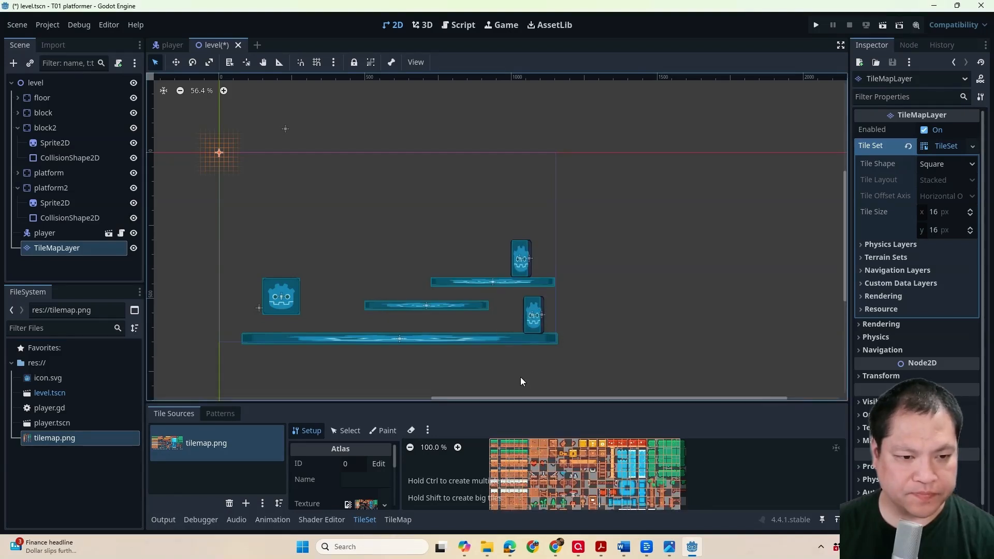
Step: Enlarge the TileSet editor and examine how the atlas grid lines up with the tiles in tilemap.png
left_click_drag(520, 402, 506, 163)
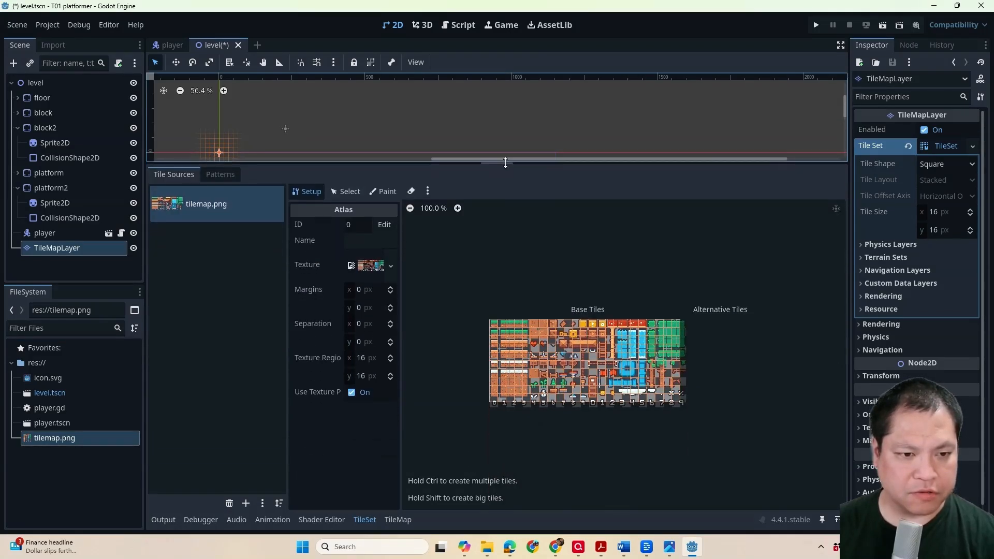
scroll(578, 361, "up", 5)
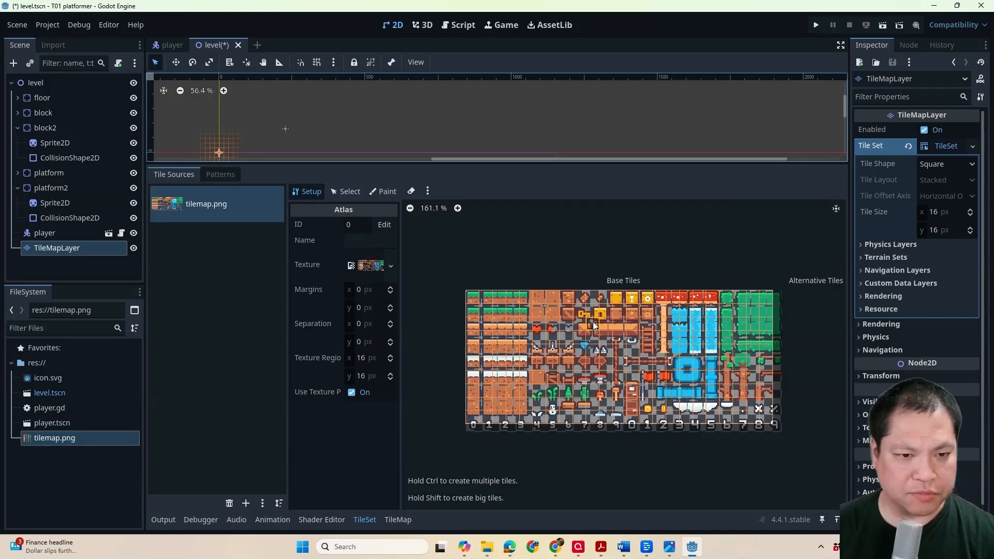
scroll(575, 322, "down", 1)
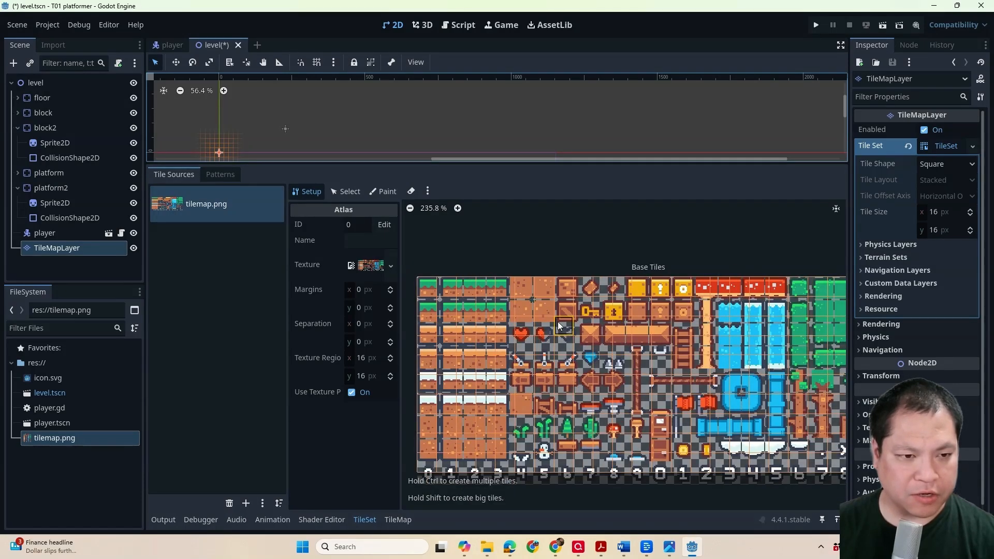
scroll(464, 294, "up", 1)
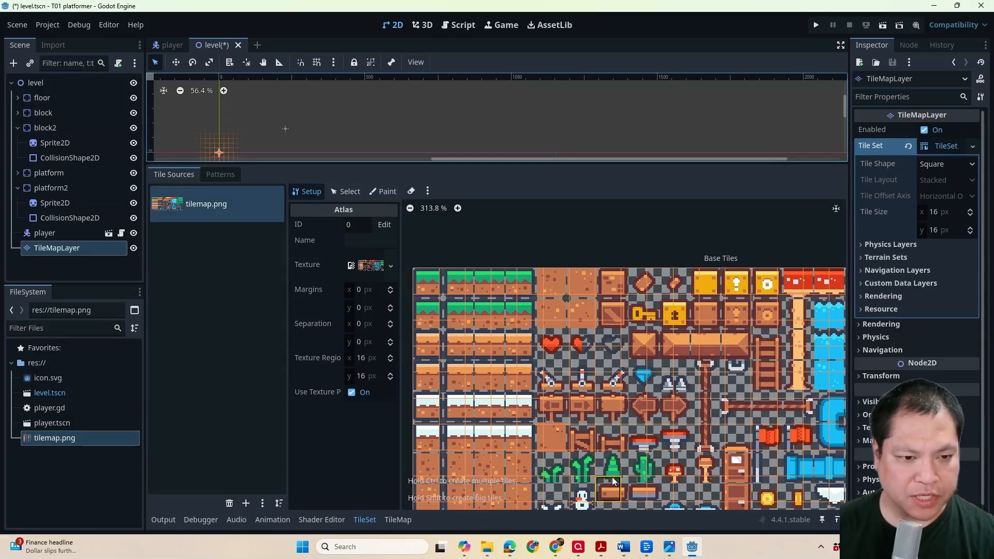
scroll(489, 312, "up", 4)
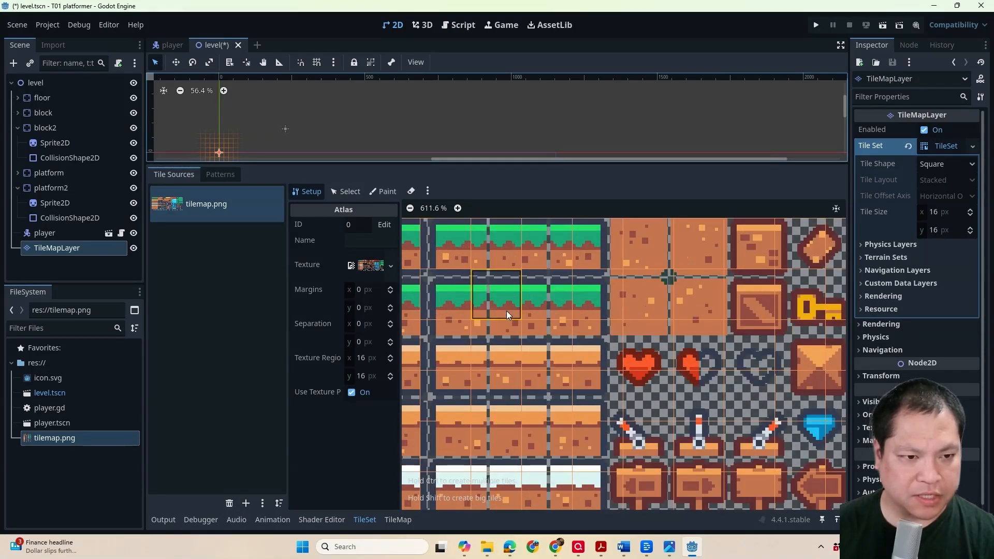
scroll(494, 304, "down", 2)
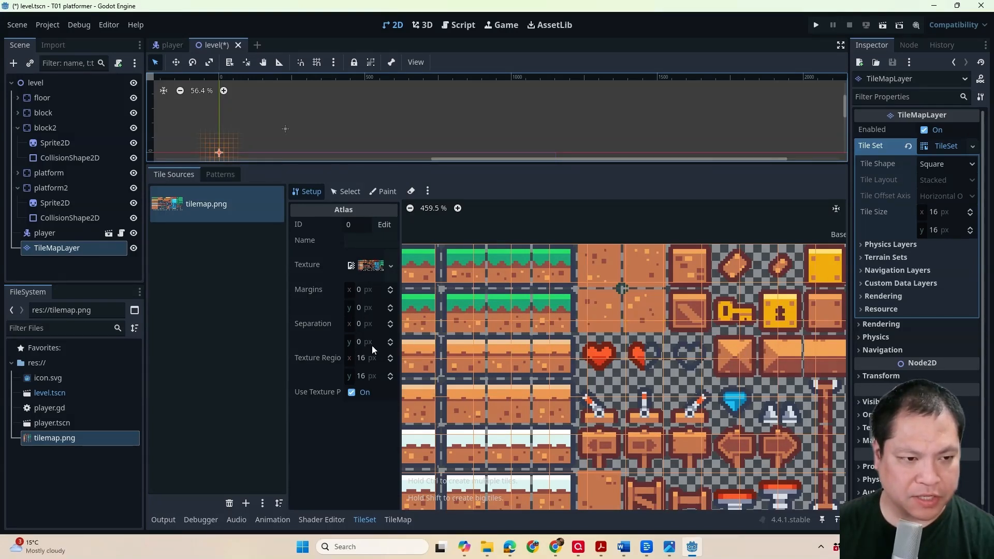
Step: Set the tilemap.png atlas separation to 1 px and the texture region size to 18 px in both x and y
left_click(390, 287)
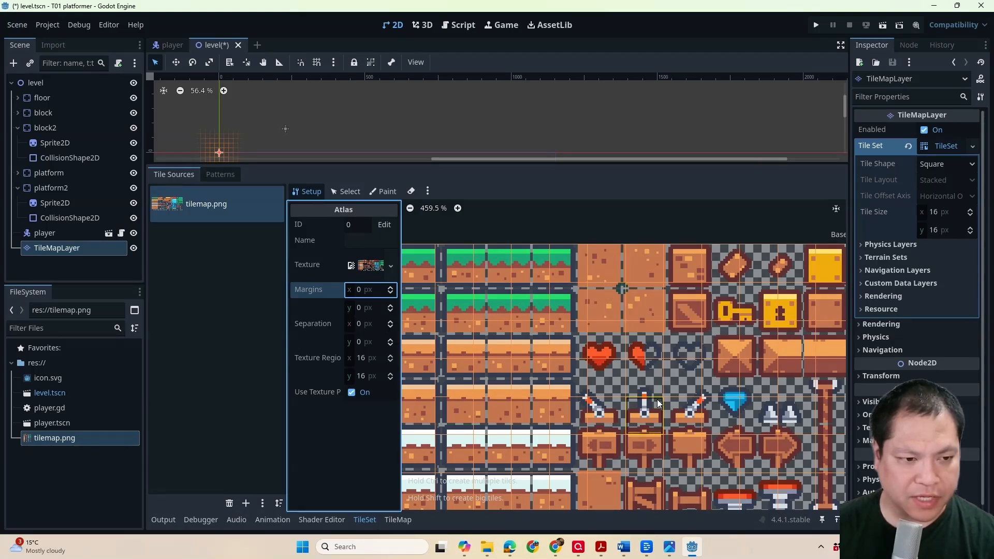
left_click(389, 325)
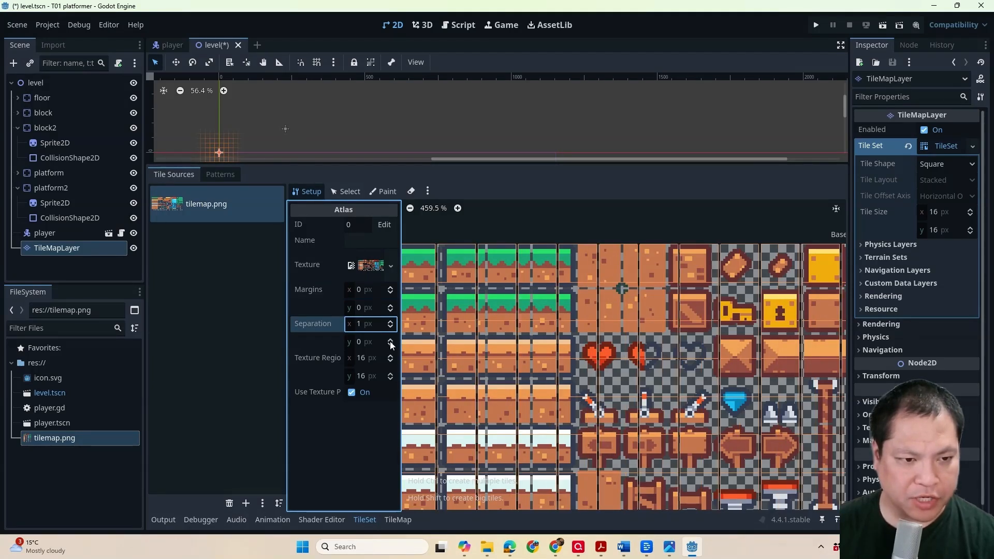
left_click(389, 340)
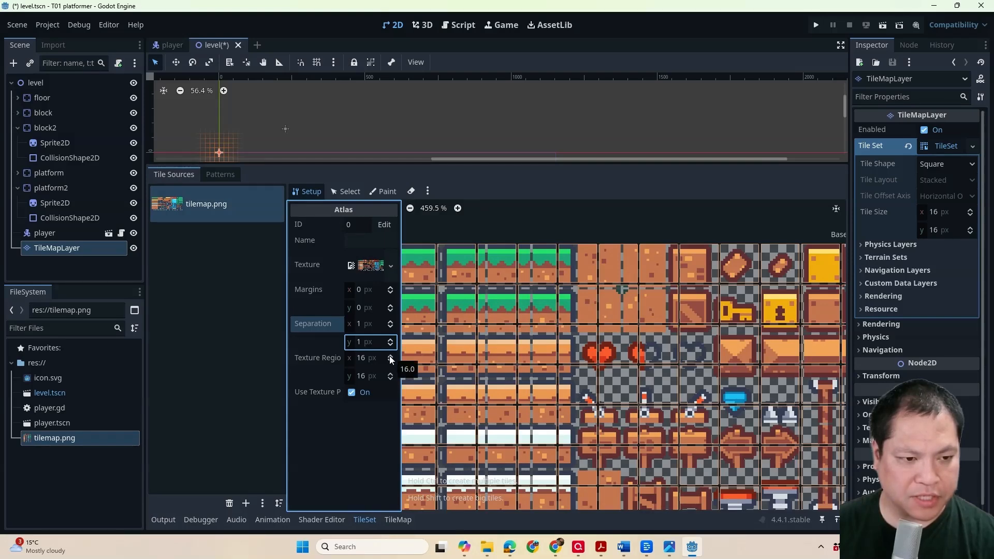
left_click(390, 356)
left_click(390, 356)
left_click(390, 374)
left_click(390, 374)
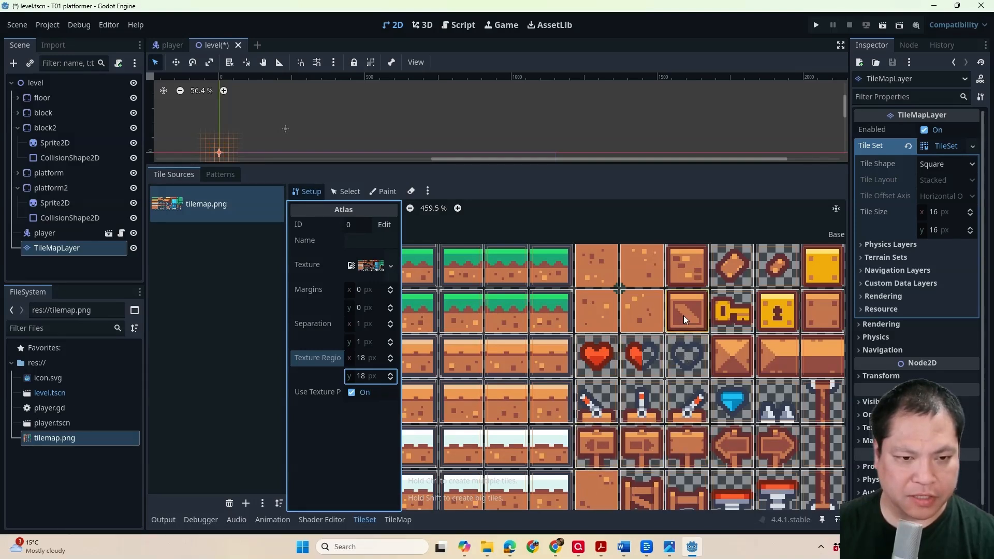
left_click(366, 438)
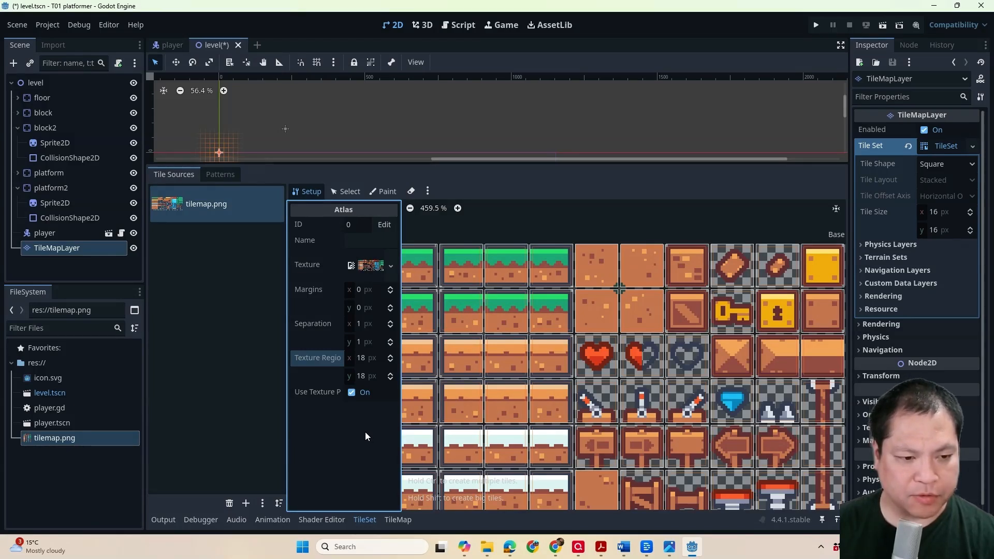
Step: Paint two horizontal rows of grass tiles above the floor and a single grass tile higher up on the TileMapLayer
left_click(409, 520)
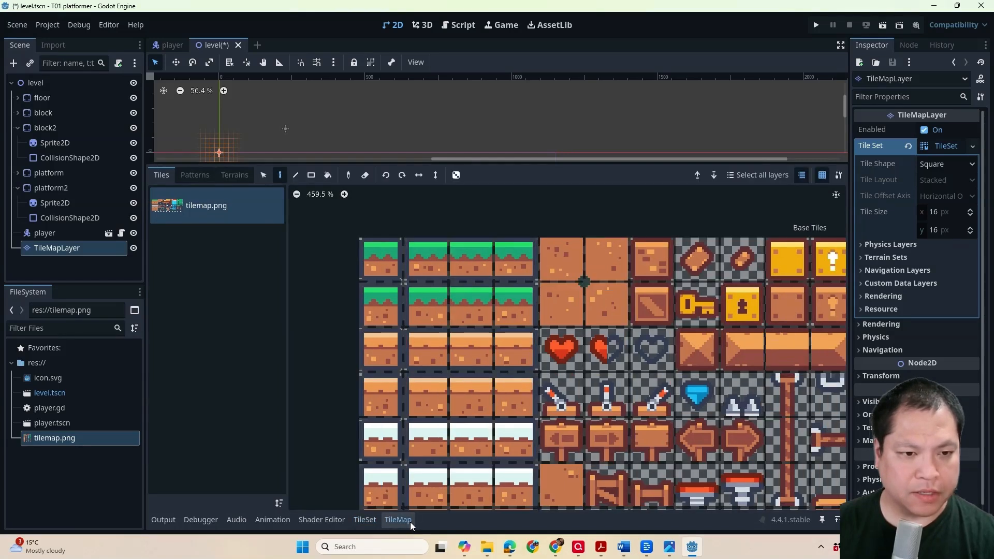
left_click(530, 319)
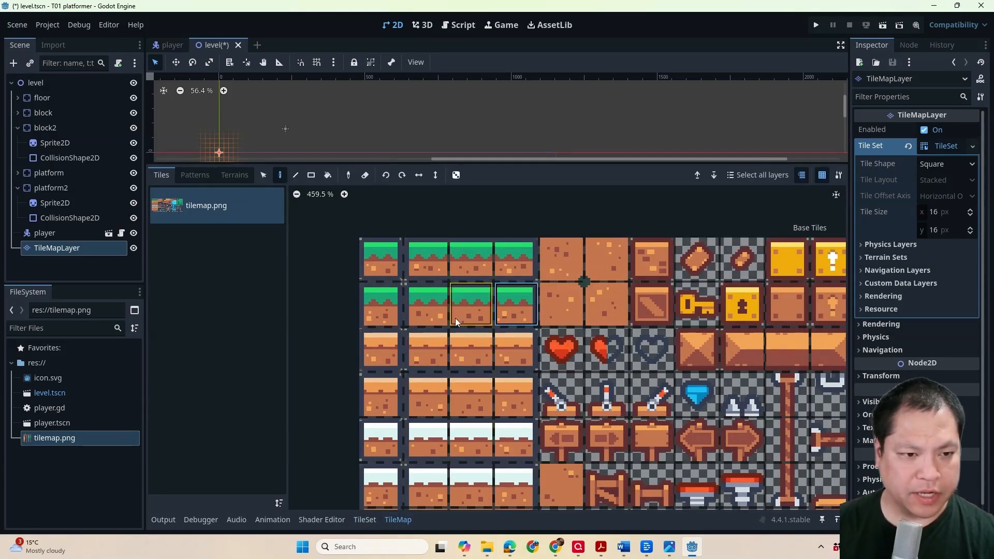
left_click(390, 317)
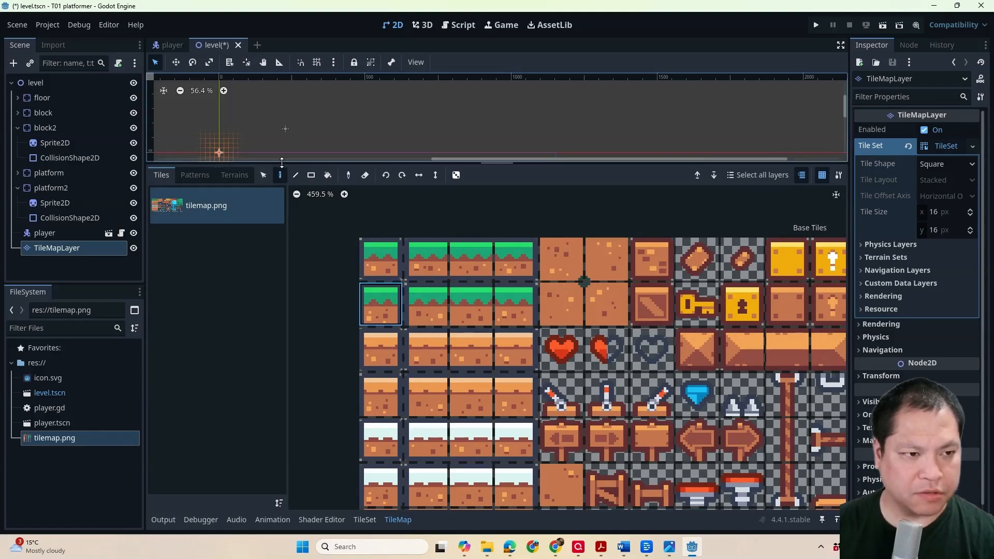
left_click_drag(281, 161, 281, 355)
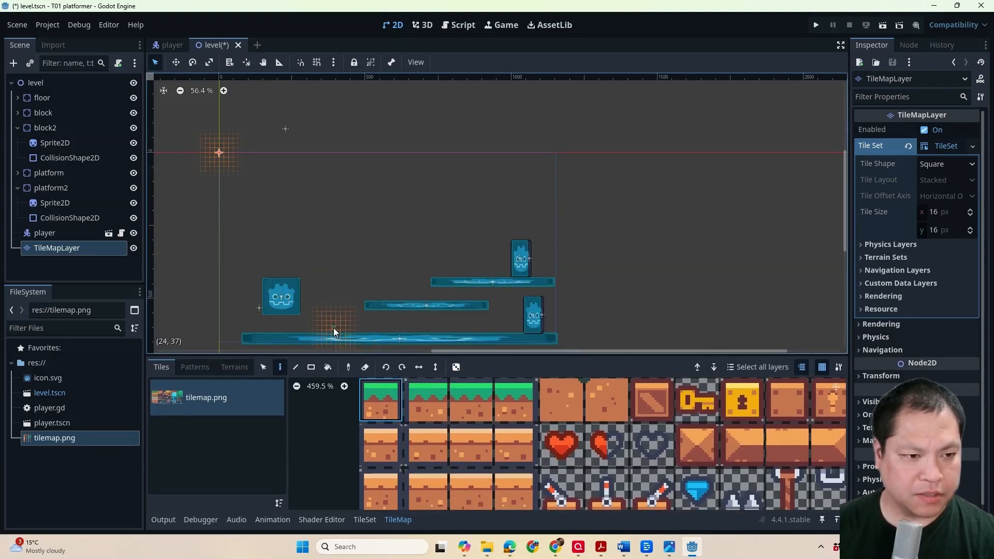
scroll(333, 328, "up", 3)
left_click_drag(229, 332, 340, 331)
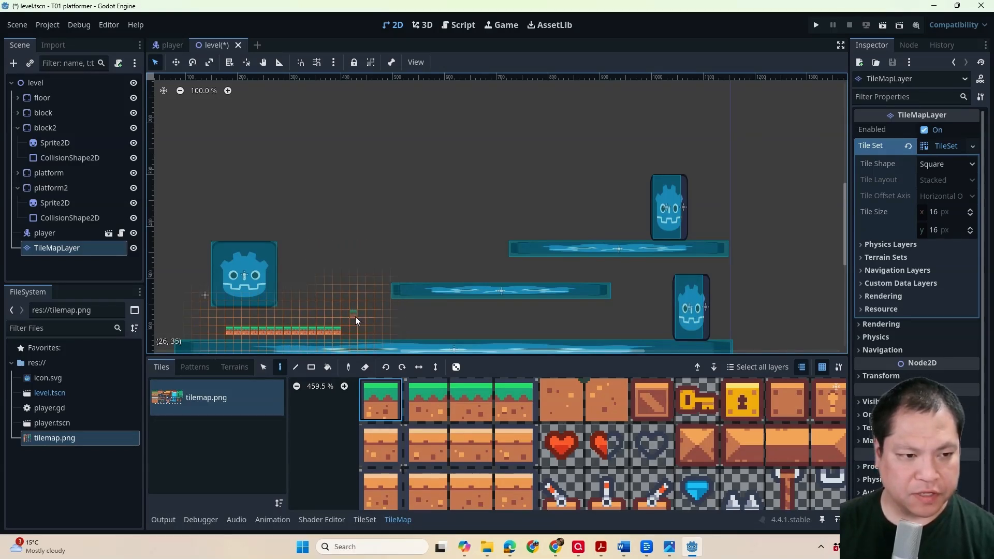
left_click(337, 306)
mouse_move(341, 307)
left_mouse_down()
mouse_move(435, 273)
mouse_move(473, 299)
mouse_move(618, 303)
left_mouse_up()
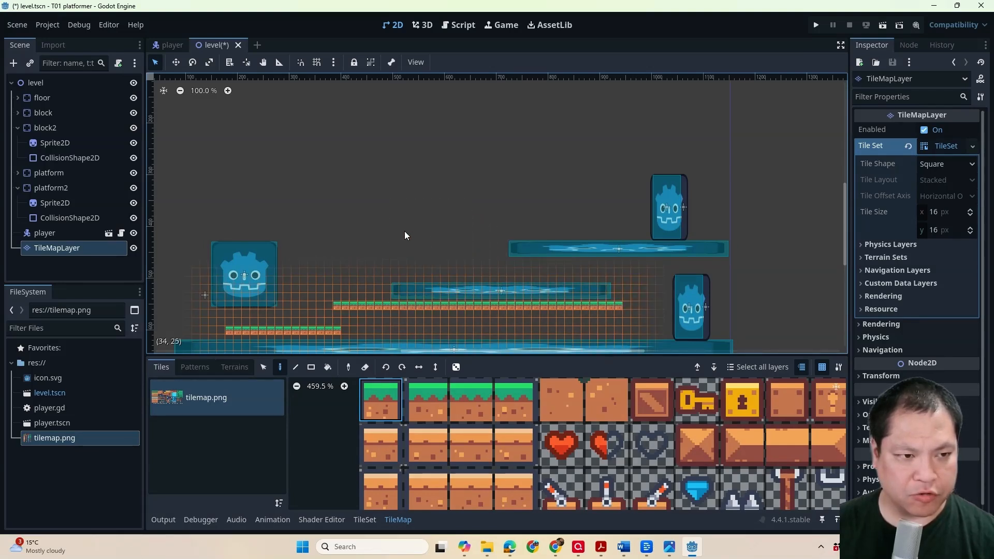
mouse_move(314, 191)
left_mouse_down("ctrl+shift")
mouse_move(401, 231)
mouse_move(351, 231)
mouse_move(396, 264)
mouse_move(387, 220)
mouse_move(311, 187)
left_mouse_up("ctrl+shift")
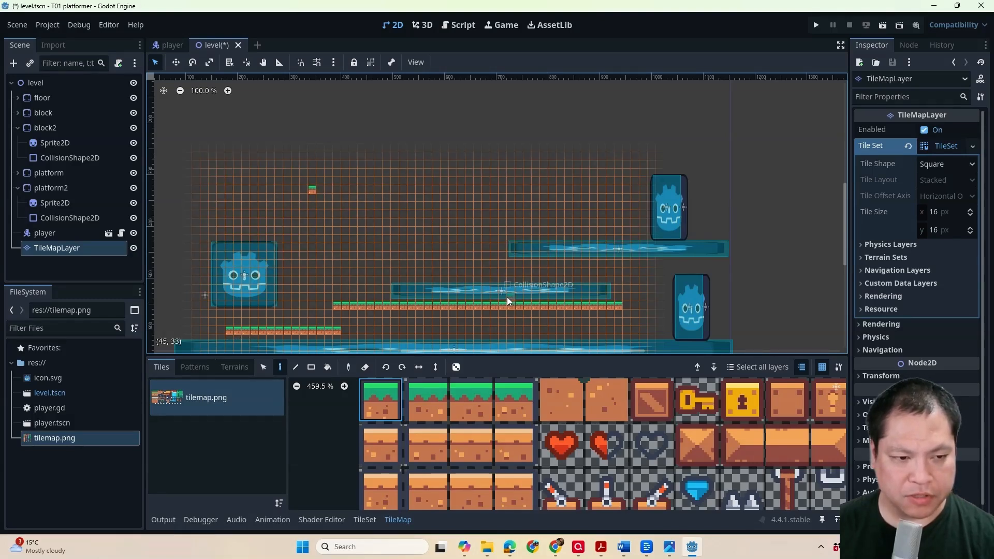
Step: Paint a short row of heart tiles on the upper grass row and a row of key tiles above them
left_click(550, 438)
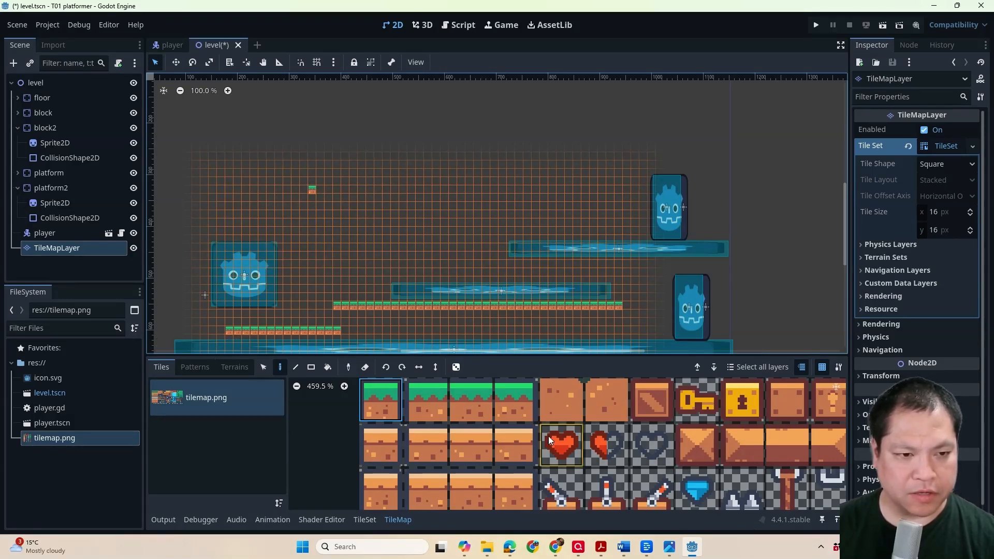
left_click_drag(344, 296, 393, 291)
left_click(697, 400)
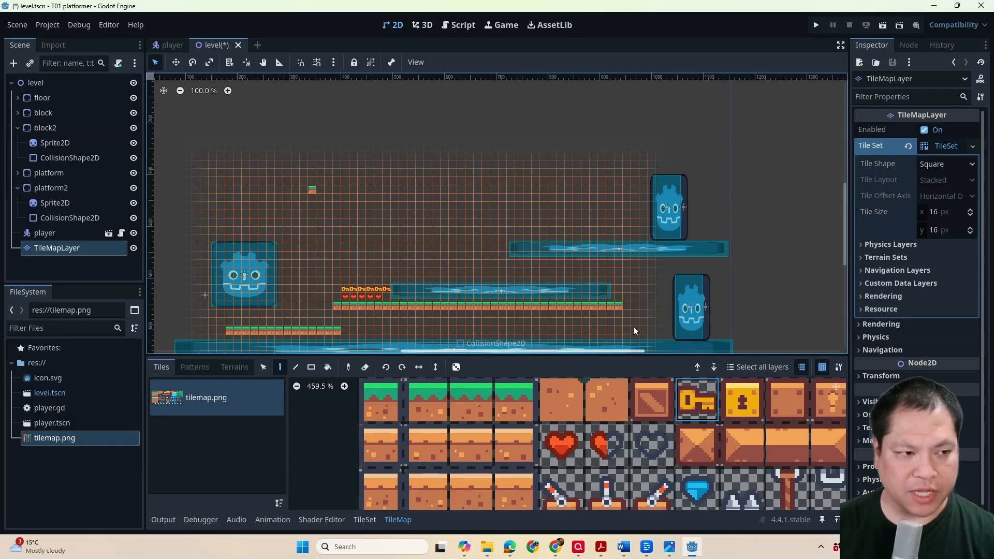
Step: Try scaling the player node to 0.5, and restore its scale to 1
left_click(55, 234)
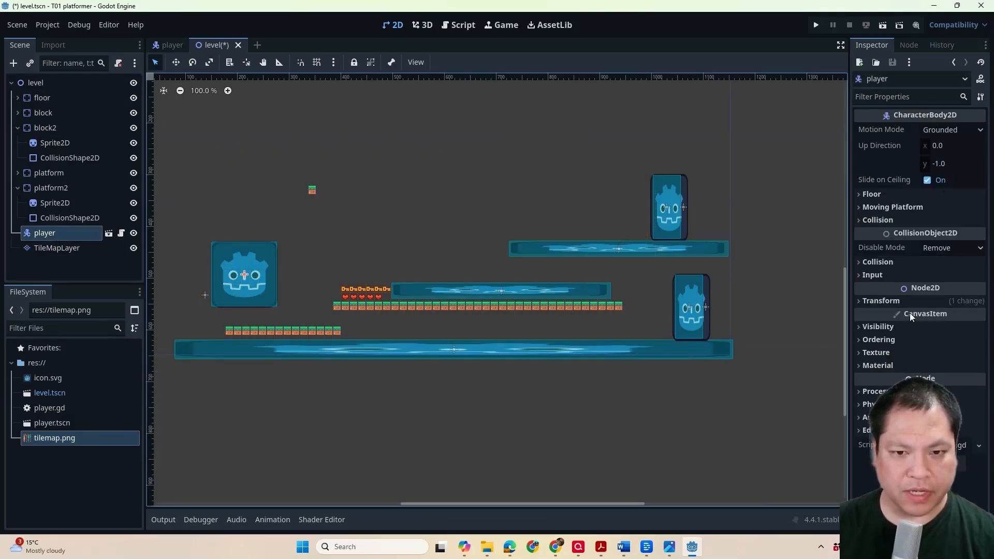
left_click(858, 301)
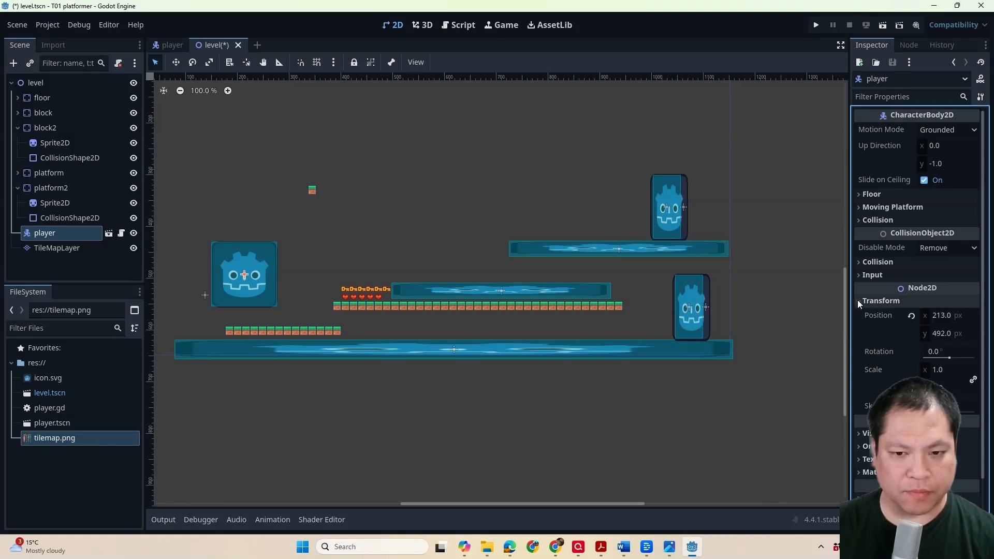
left_click(934, 370)
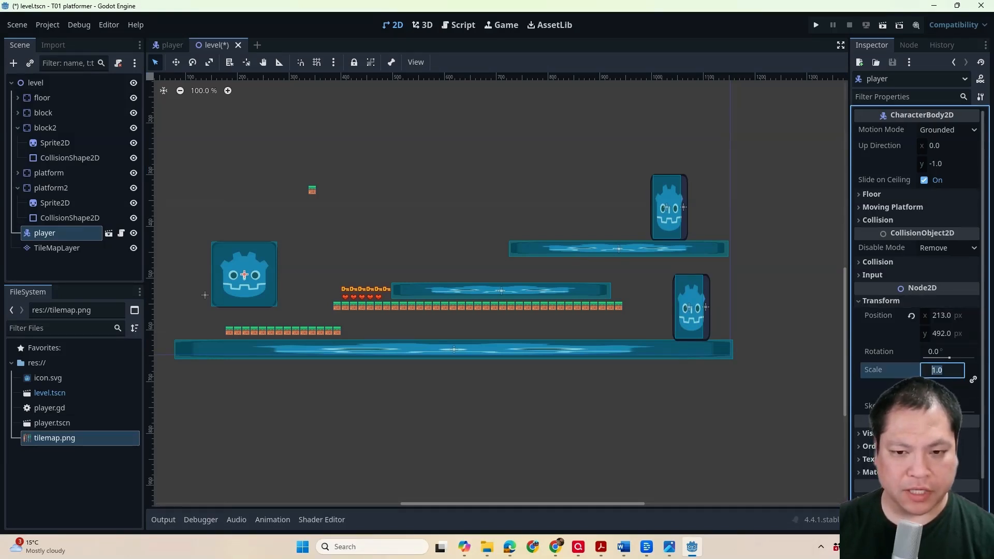
type(".5")
key("Return")
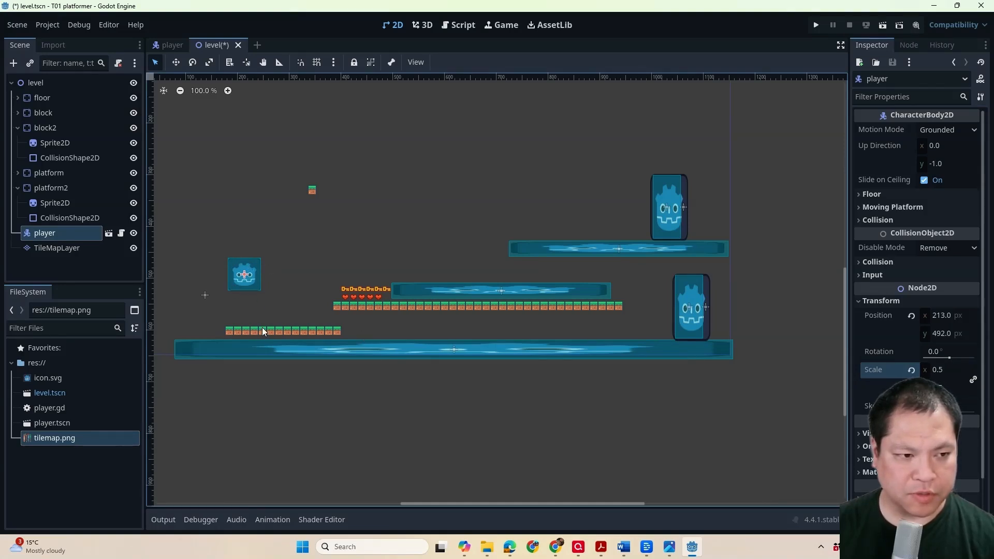
left_click(936, 370)
type("1")
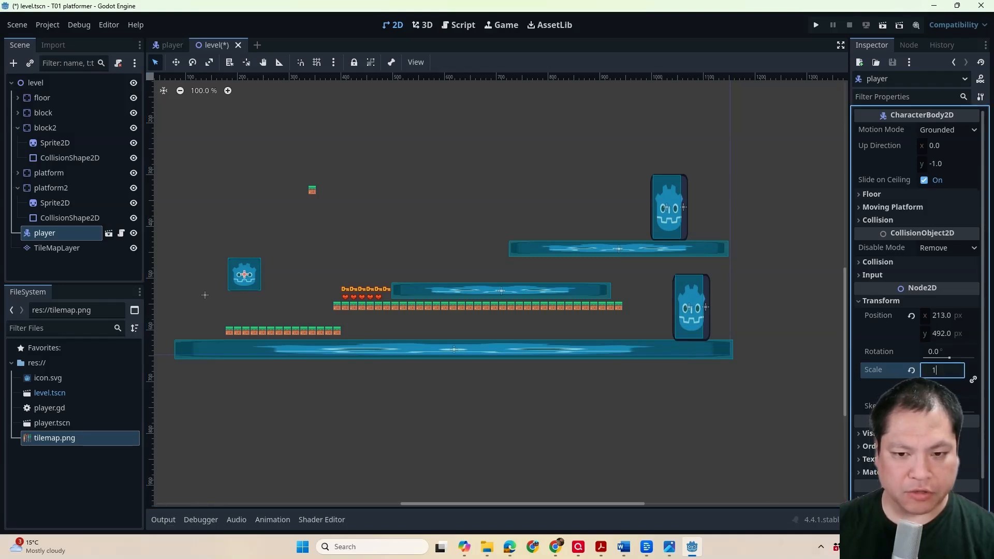
key("Return")
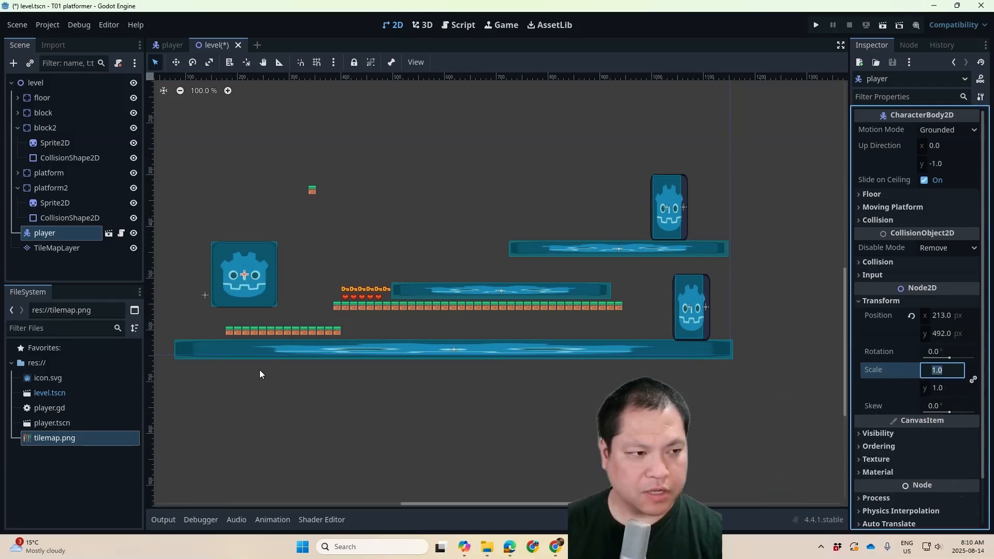
Step: Set the TileMapLayer node's transform scale to 5 in both x and y
left_click(55, 247)
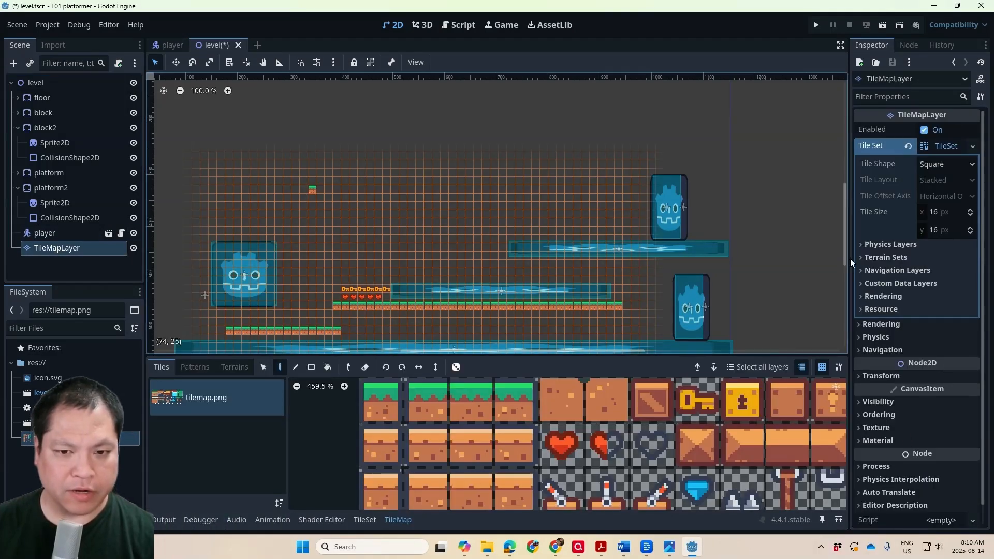
left_click(858, 377)
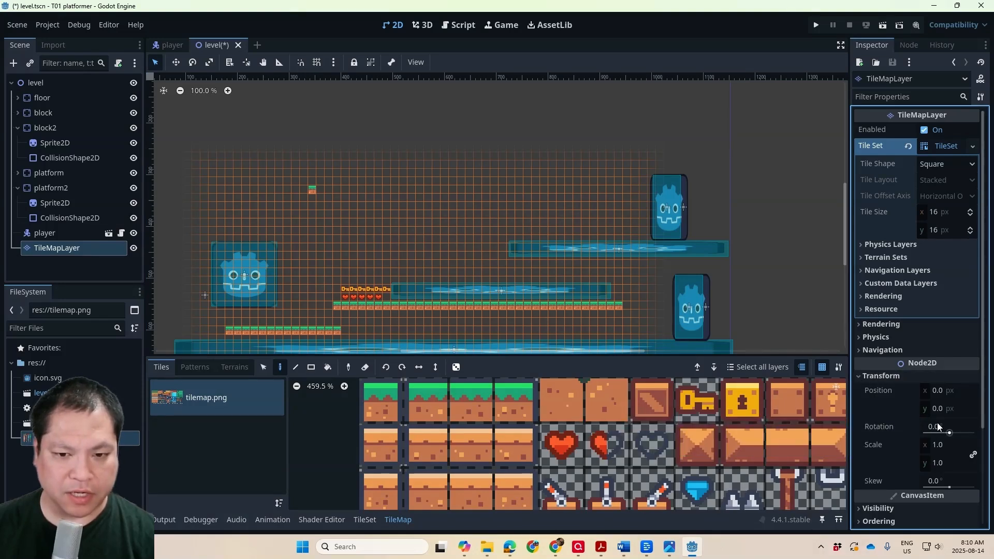
left_click(935, 446)
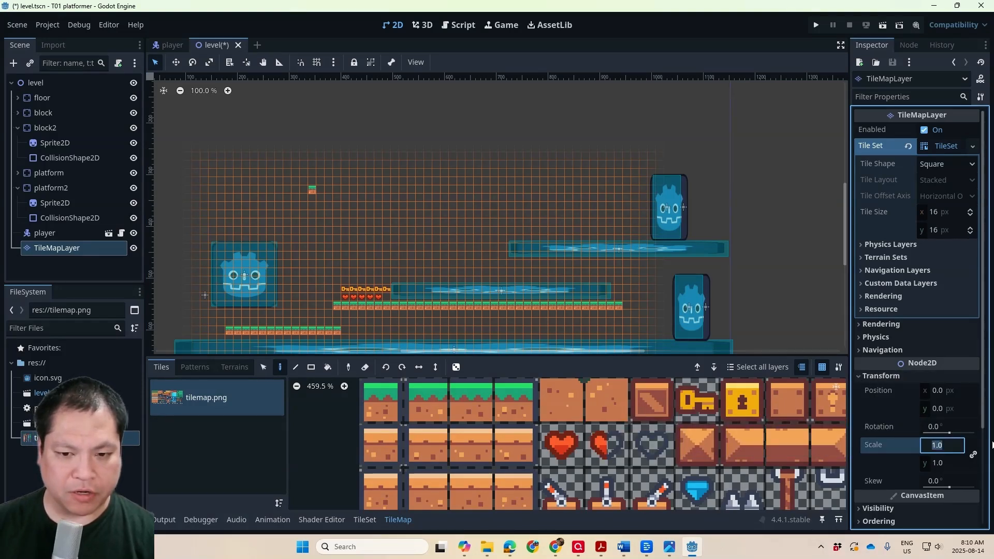
type("5")
key("Tab")
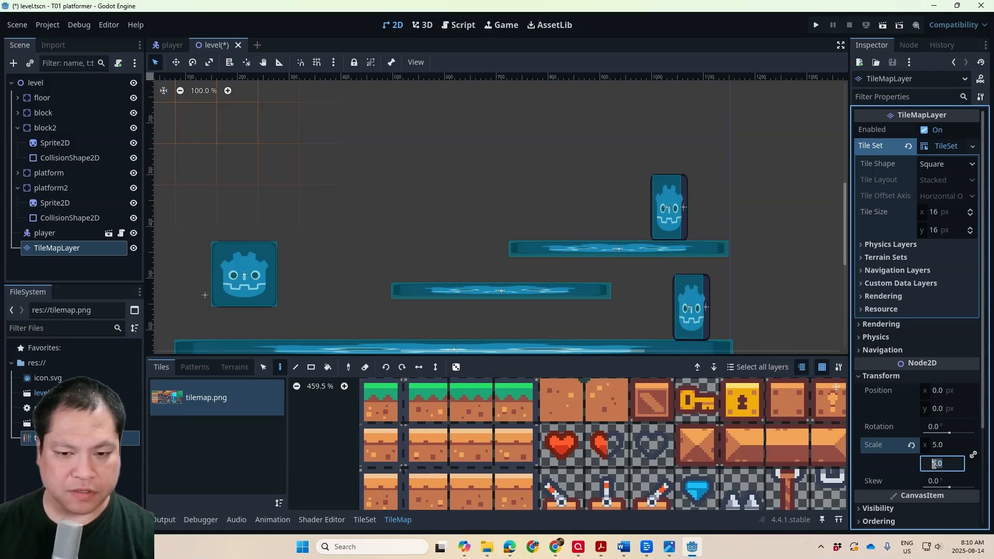
key("Return")
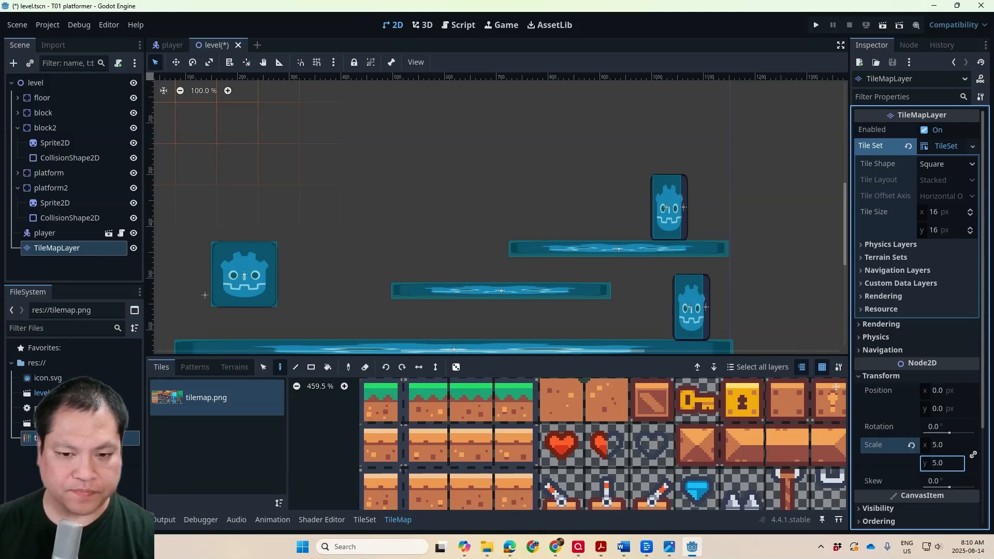
Step: Erase all the painted grass, heart and key tiles from the enlarged TileMapLayer
scroll(321, 323, "down", 4)
middle_click_drag(319, 327, 363, 276)
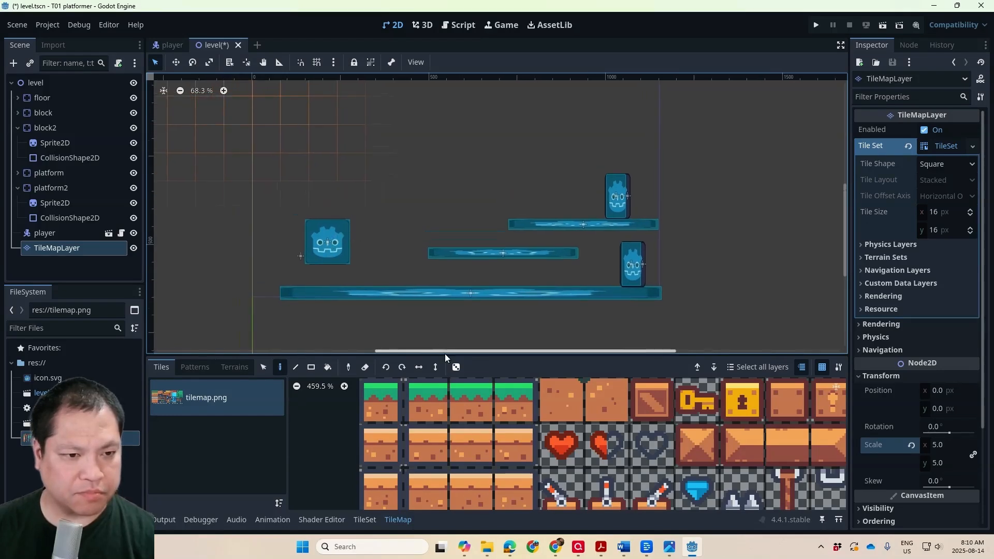
scroll(472, 221, "down", 6)
middle_click_drag(472, 222, 375, 158)
scroll(545, 236, "down", 6)
scroll(489, 322, "up", 1)
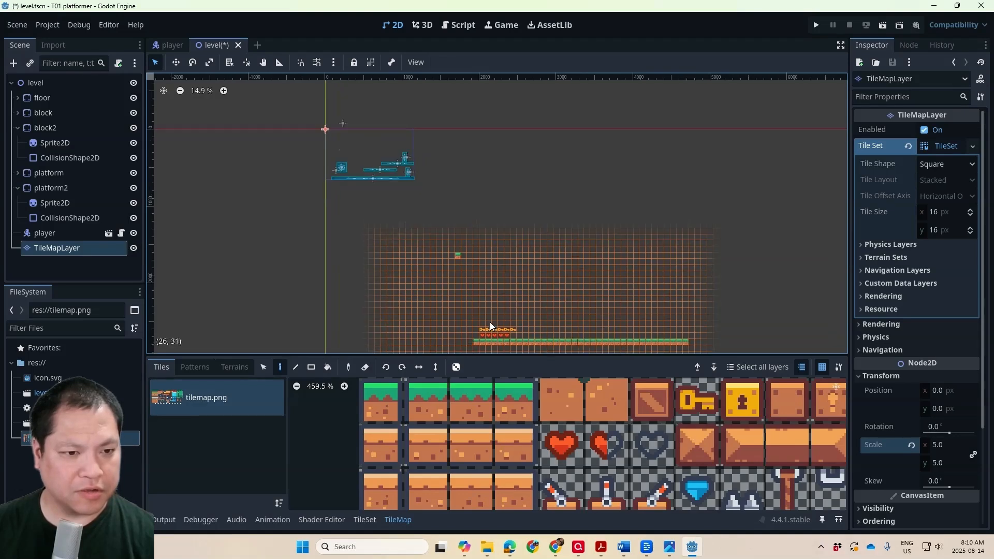
scroll(490, 322, "up", 2)
middle_click_drag(489, 321, 508, 233)
scroll(510, 242, "down", 4)
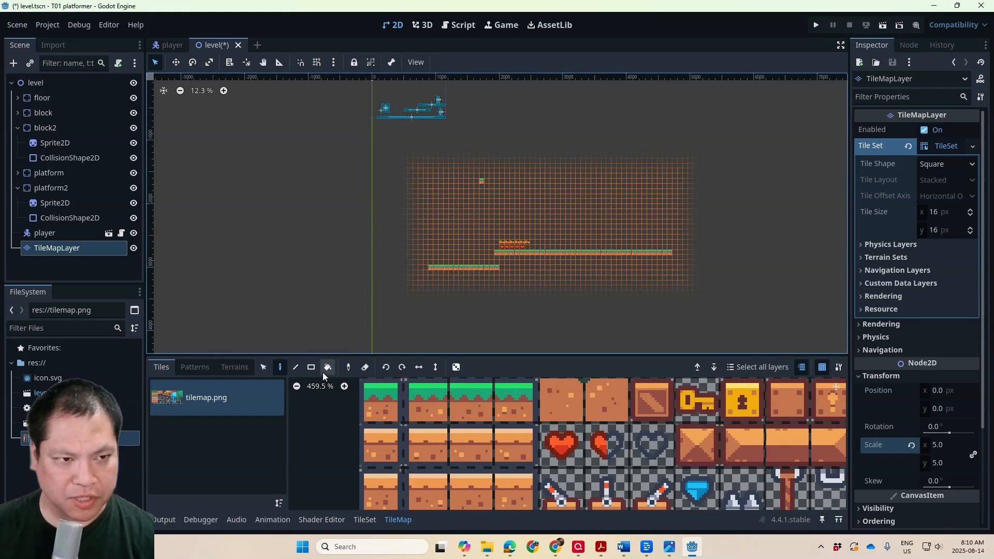
left_click(365, 367)
mouse_move(460, 239)
left_mouse_down()
mouse_move(432, 269)
mouse_move(493, 269)
left_mouse_up()
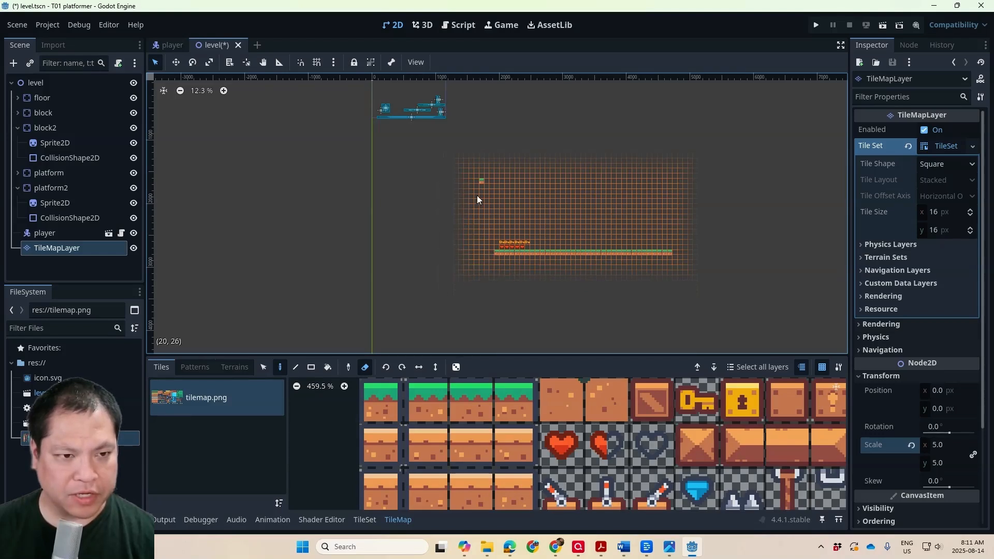
mouse_move(479, 188)
left_mouse_down()
mouse_move(500, 245)
mouse_move(724, 263)
left_mouse_up()
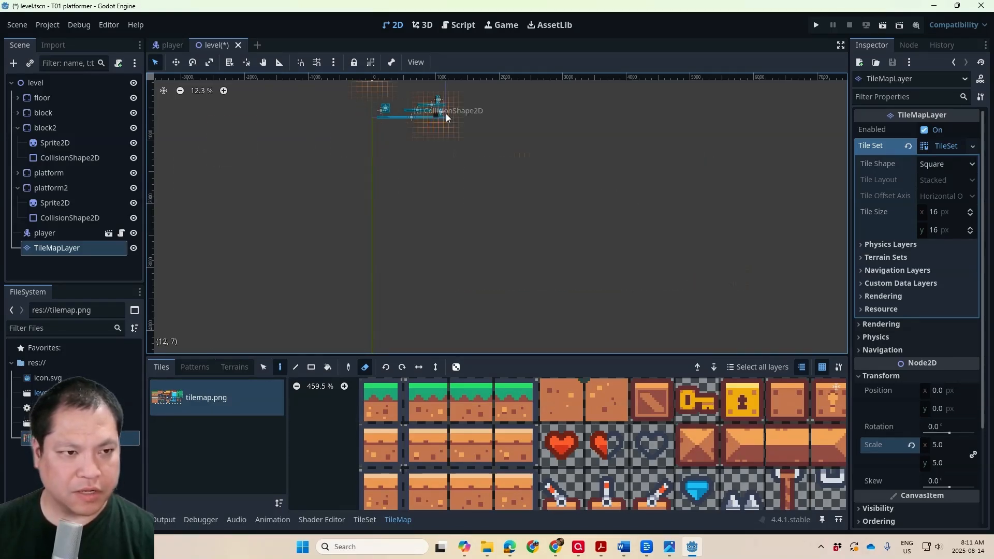
Step: Paint a row of eight grass tiles along the floor below the player, and run the project to check them in the game
scroll(442, 114, "up", 2)
middle_click_drag(409, 166, 494, 257)
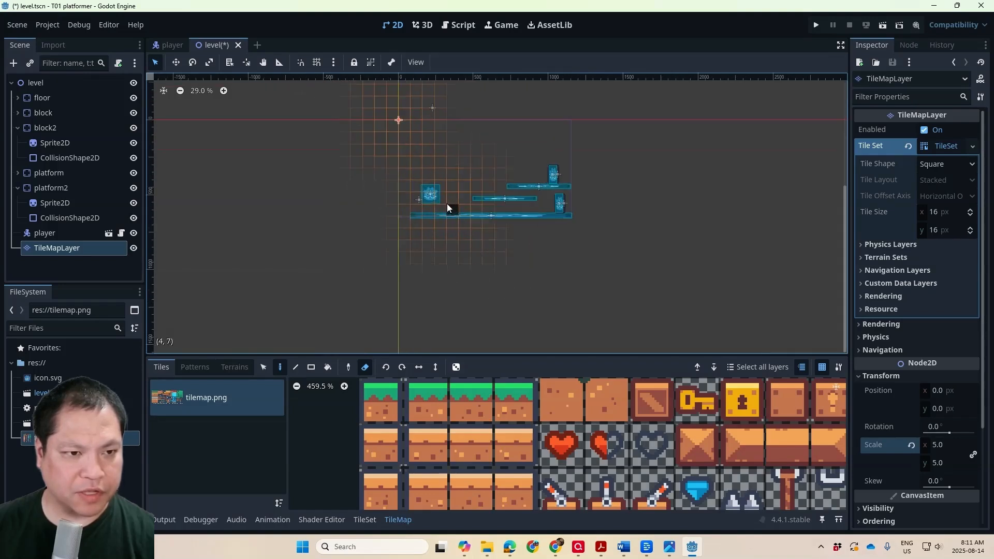
scroll(446, 205, "up", 6)
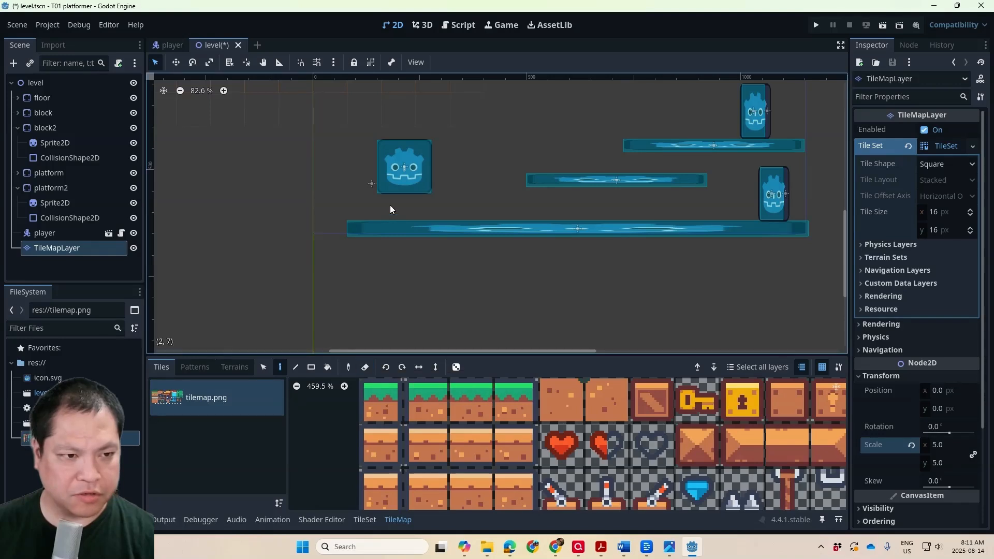
left_click(389, 396)
left_click_drag(359, 215, 623, 223)
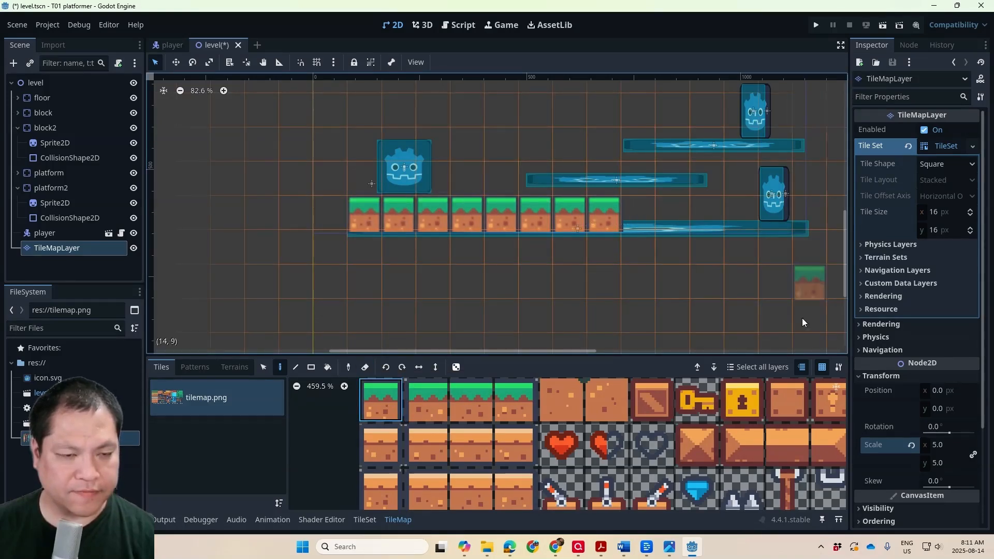
scroll(401, 207, "up", 5)
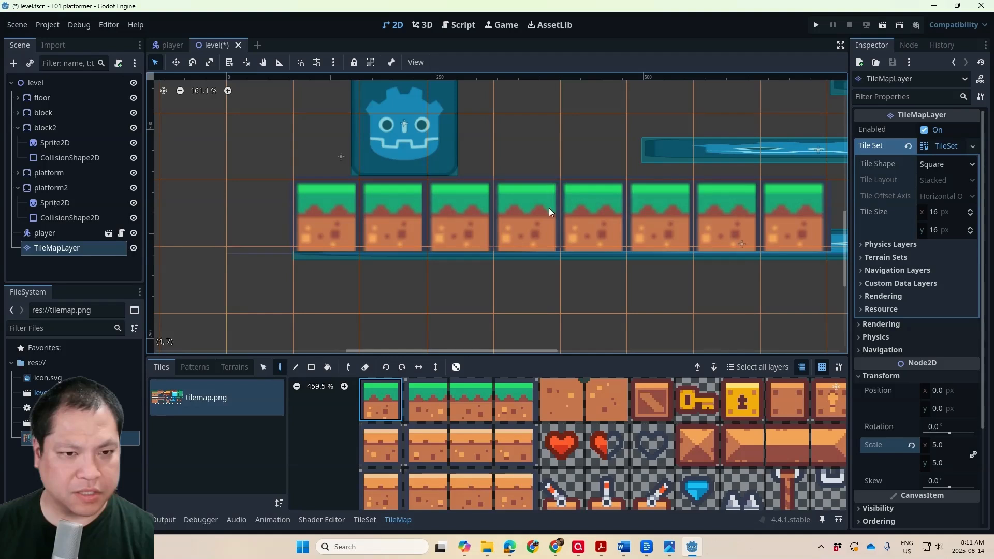
left_click(816, 27)
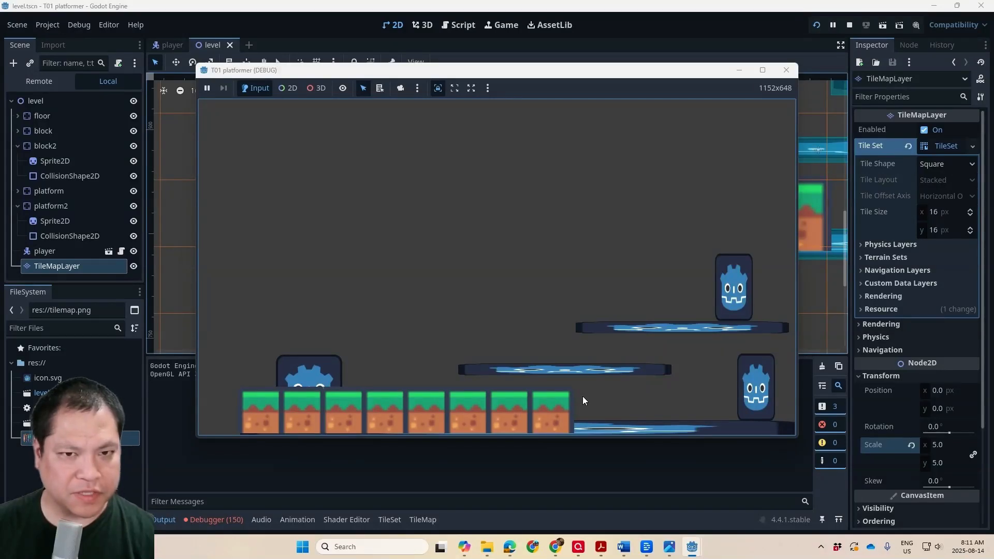
Step: Set the TileMapLayer's texture filter to Nearest, and run the project to check how the grass tiles look in the game
left_click(786, 69)
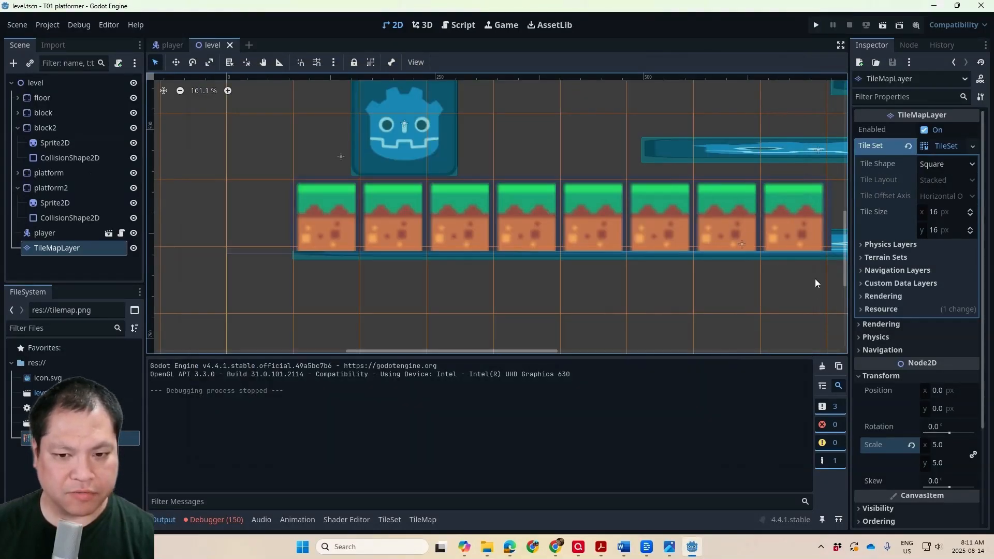
scroll(927, 435, "down", 5)
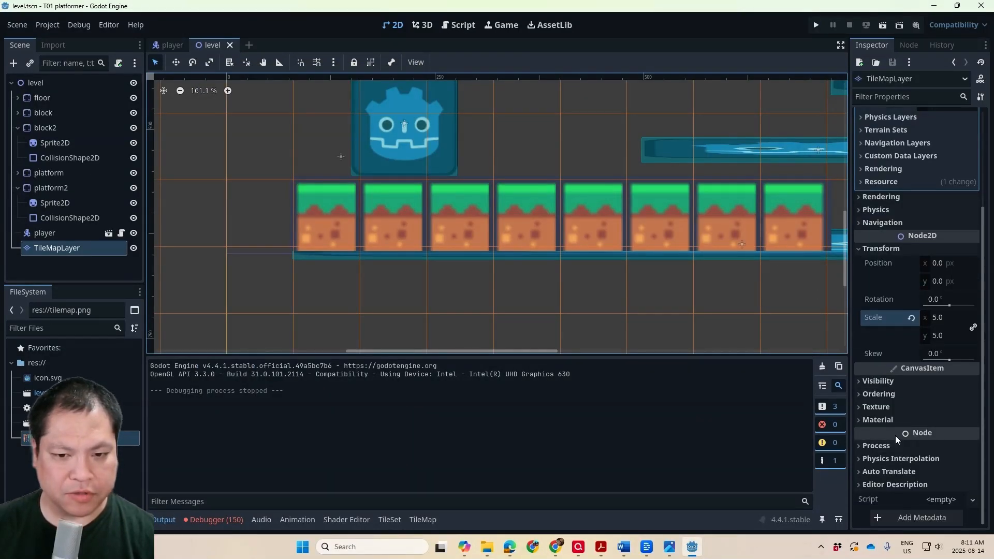
left_click(859, 406)
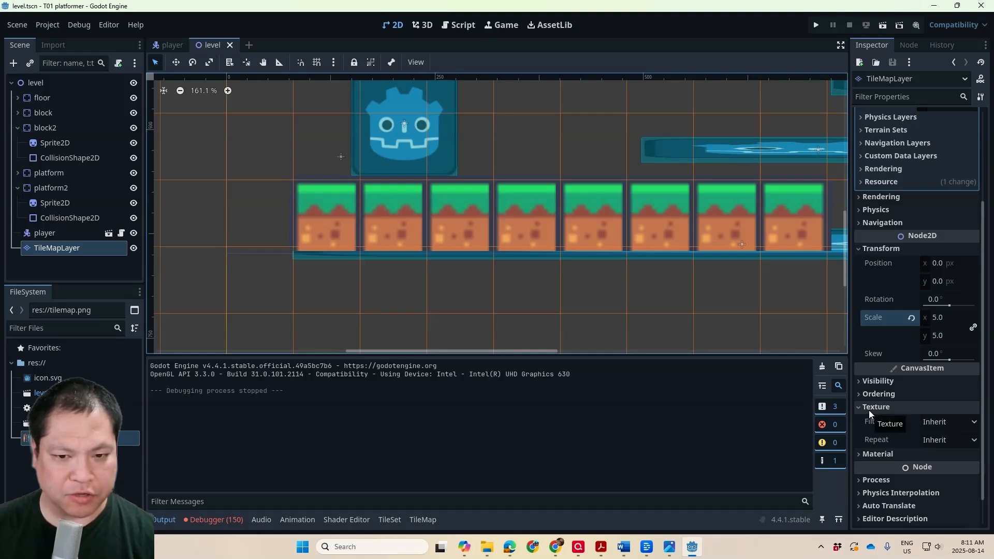
left_click(945, 421)
left_click(915, 448)
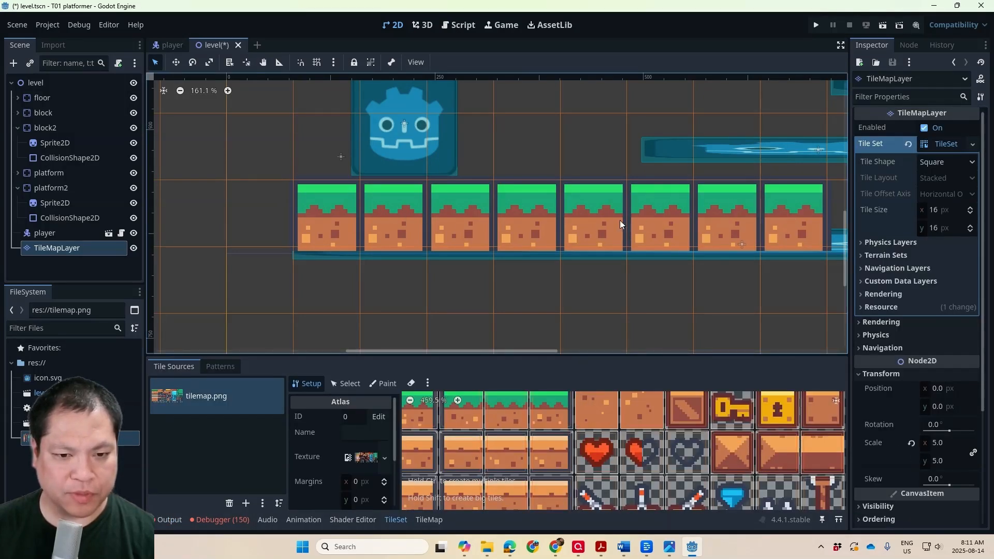
scroll(667, 285, "down", 6)
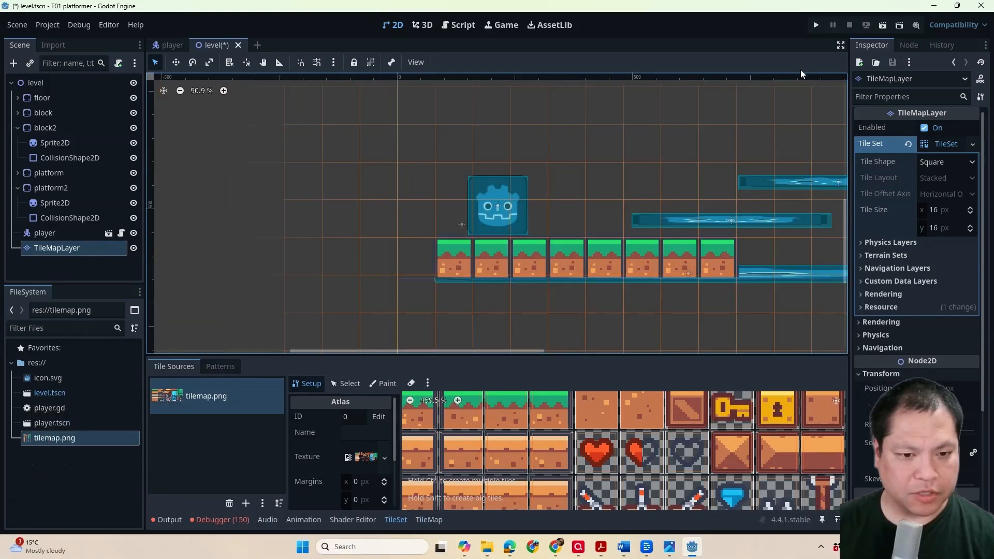
left_click(814, 24)
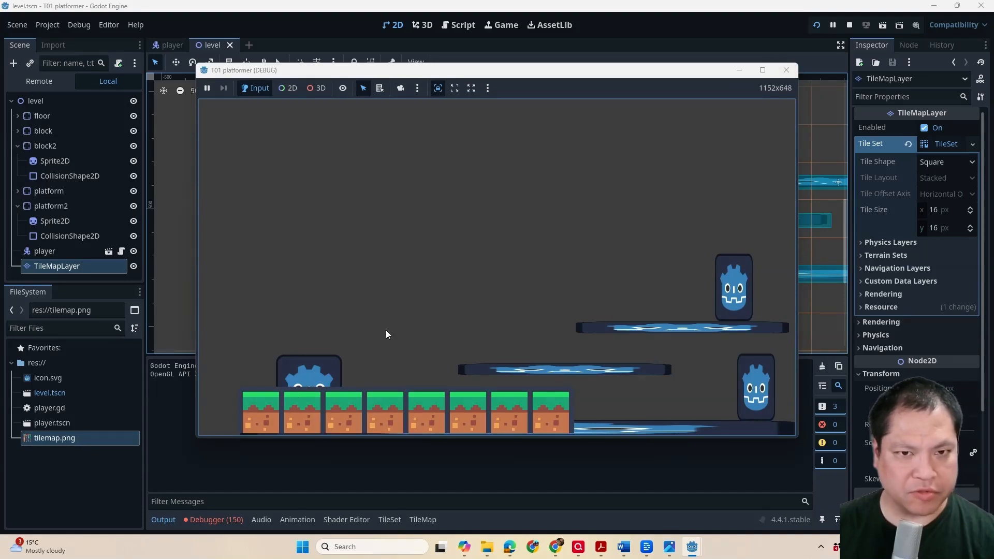
left_click(786, 69)
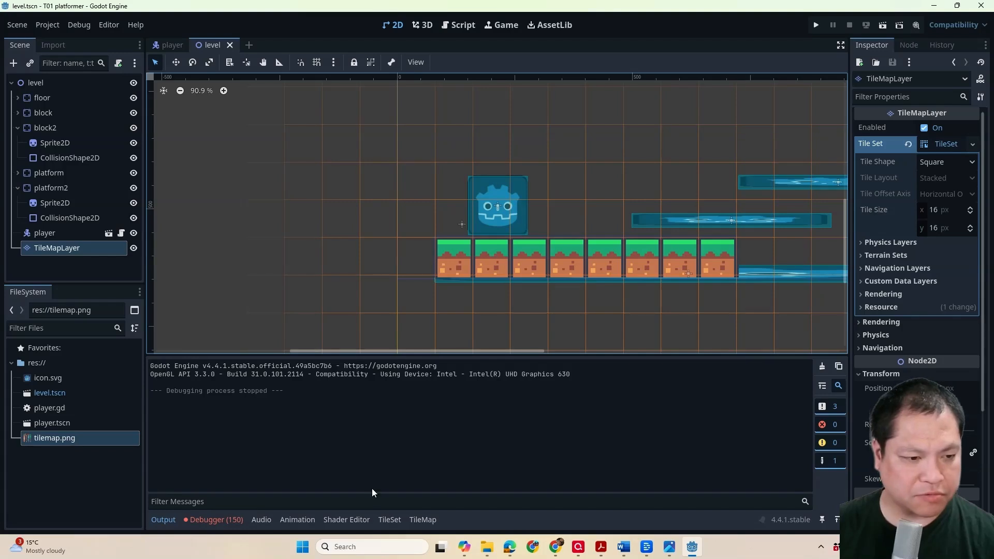
Step: Clear the list of tile errors in the debugger
left_click(394, 520)
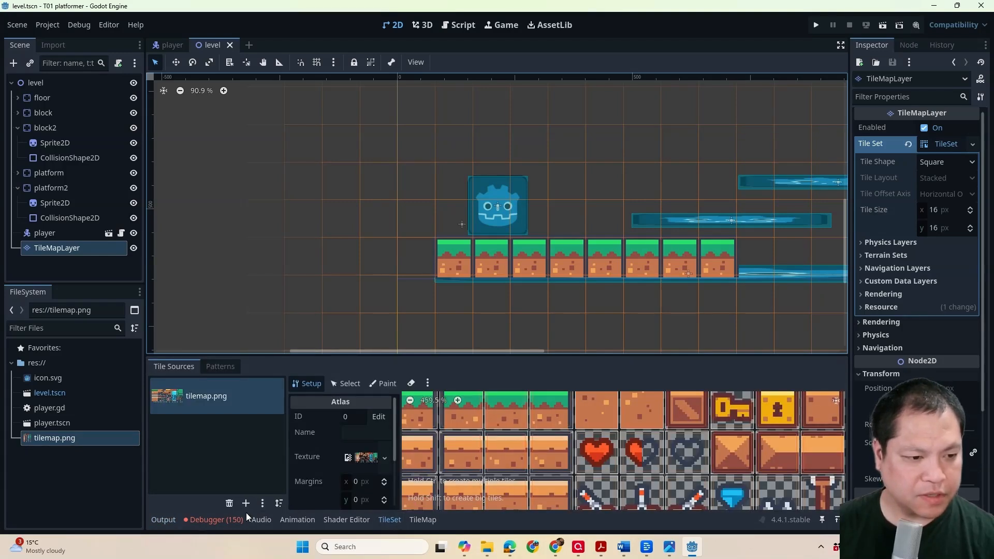
left_click(213, 519)
left_click(222, 364)
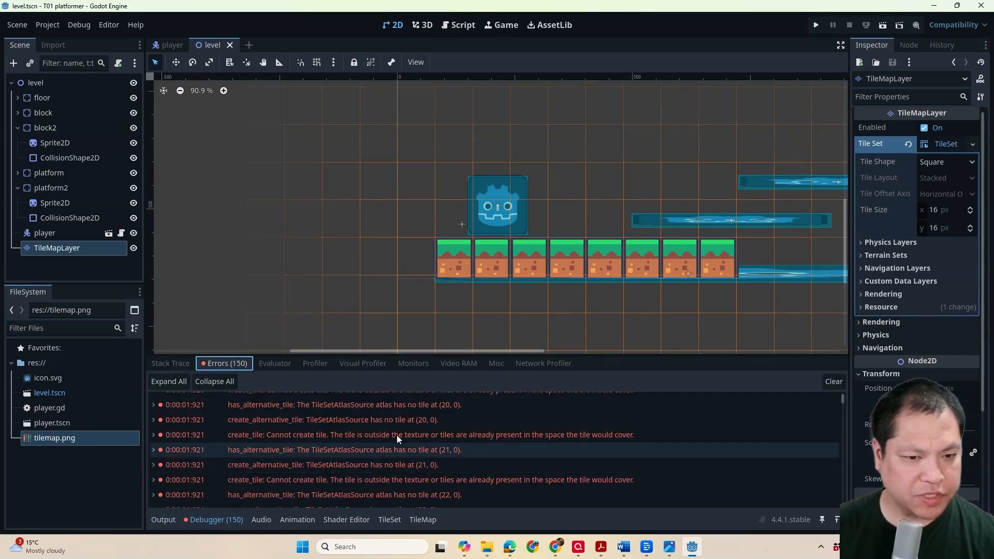
left_click(826, 387)
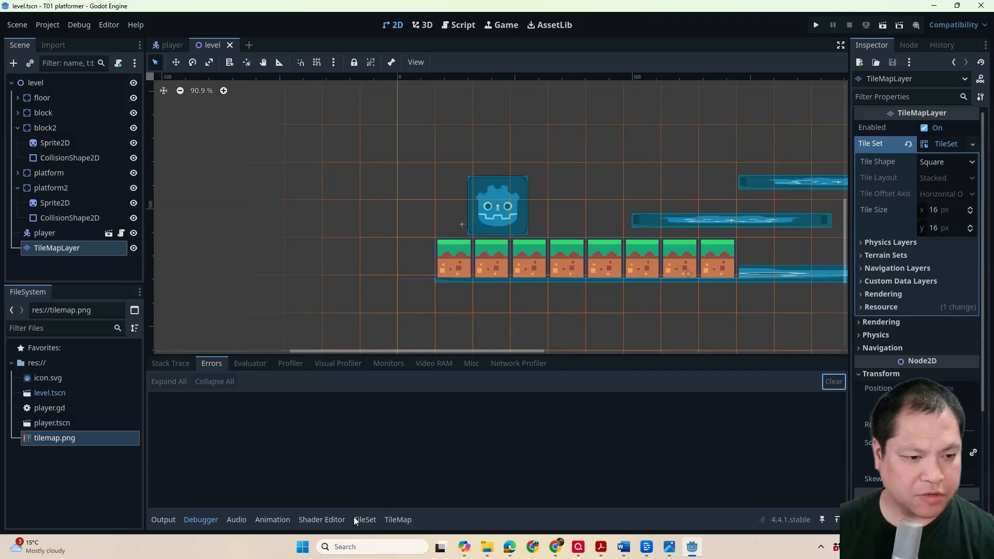
Step: Paint a three-tile-high tree on the grass right of the player, with a leafy top, a branched trunk and a trunk base
left_click(366, 521)
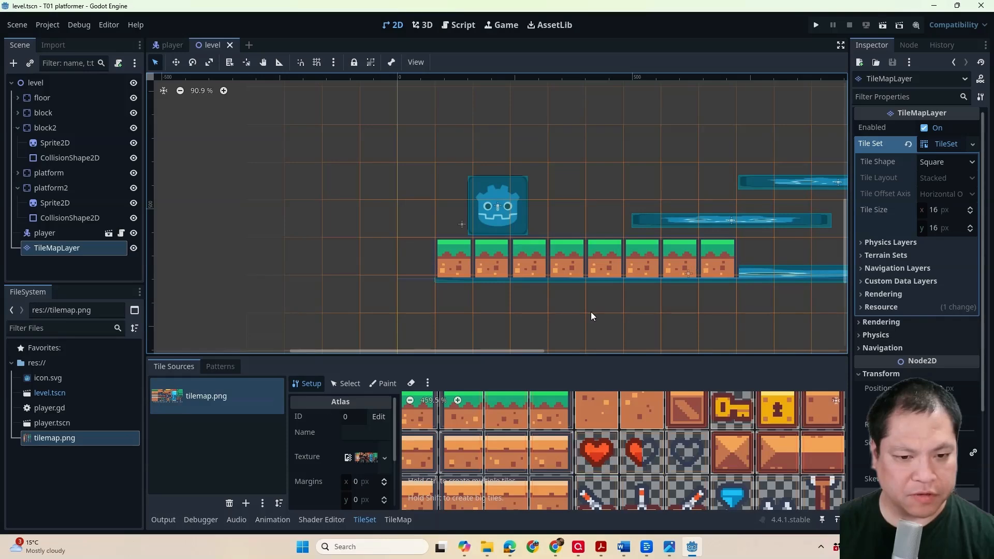
scroll(600, 451, "down", 5)
scroll(609, 462, "down", 3)
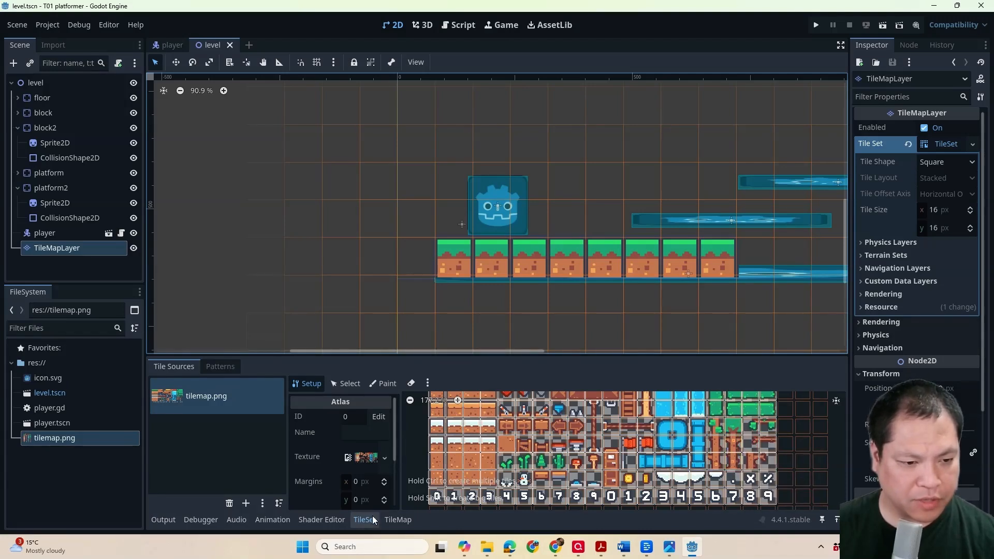
left_click(398, 520)
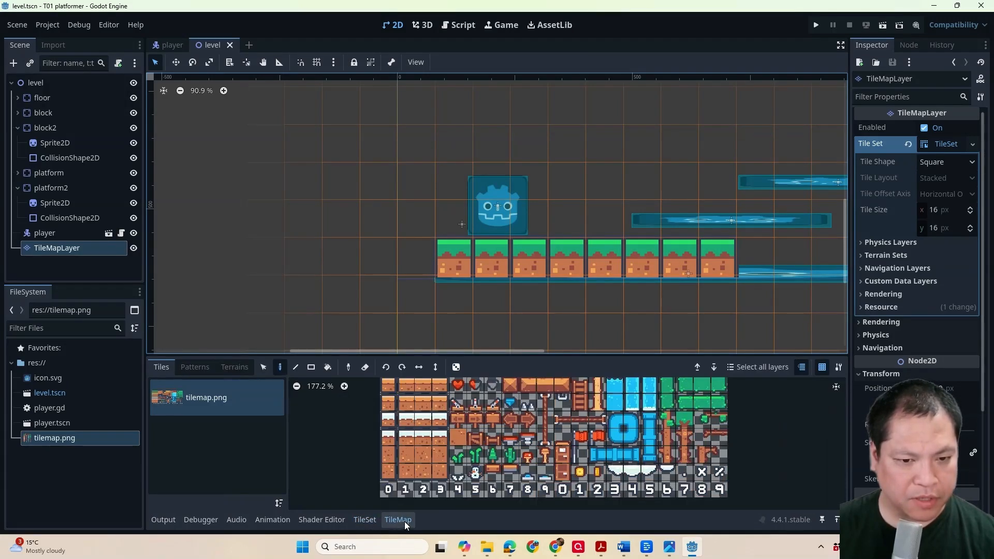
left_click(607, 147)
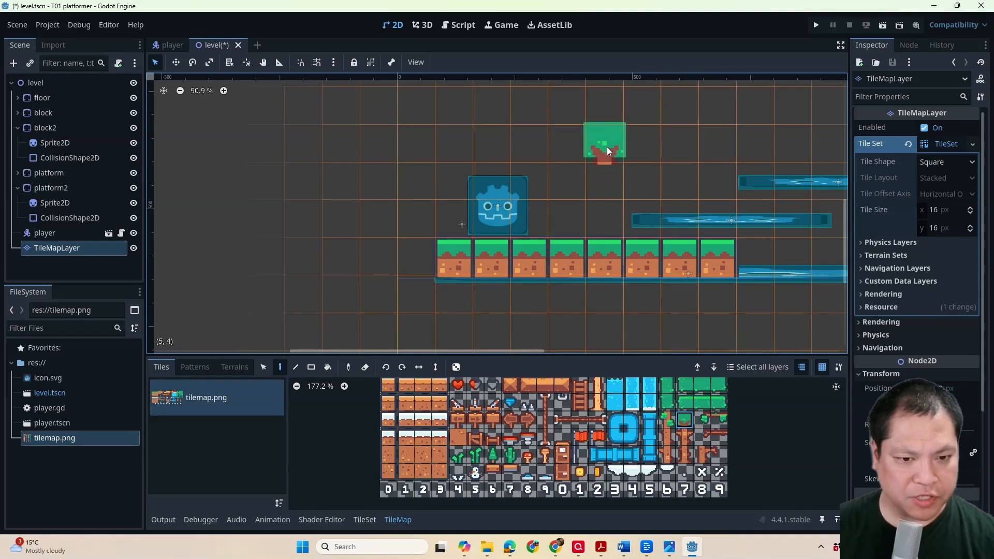
left_click(684, 436)
left_click(605, 183)
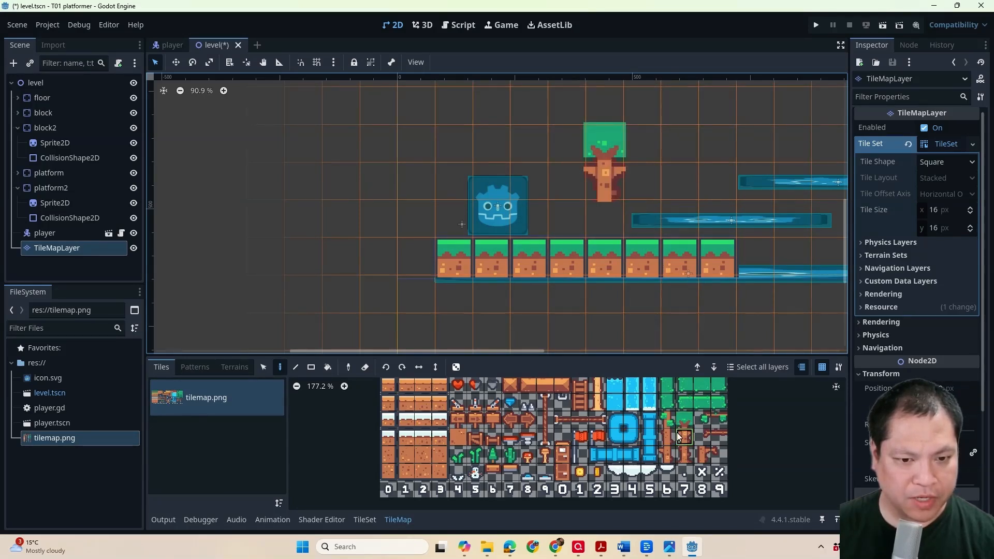
left_click(684, 453)
left_click(598, 218)
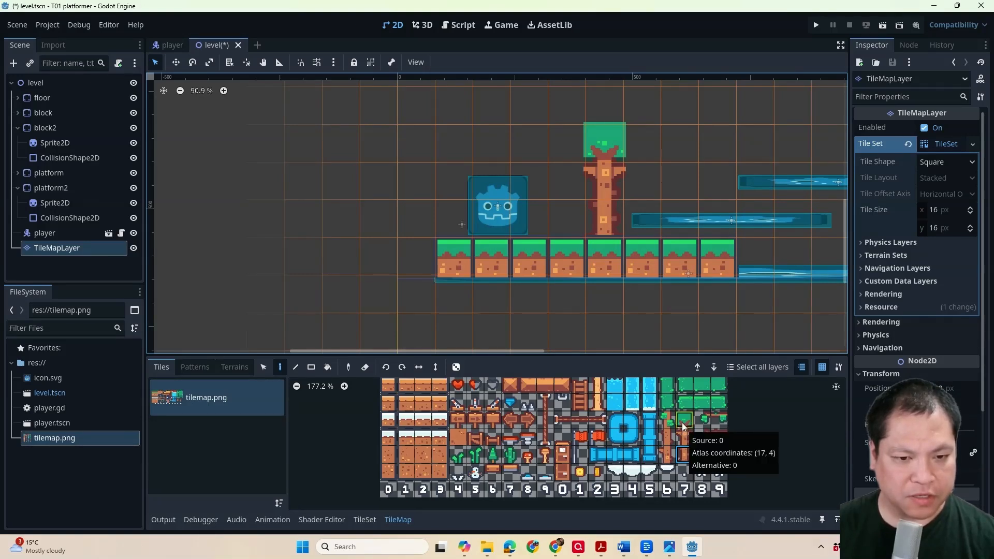
Step: Paint three more trees directly beside the first using all three tree tiles as one brush, and run the project to check them
left_click_drag(684, 422, 684, 442)
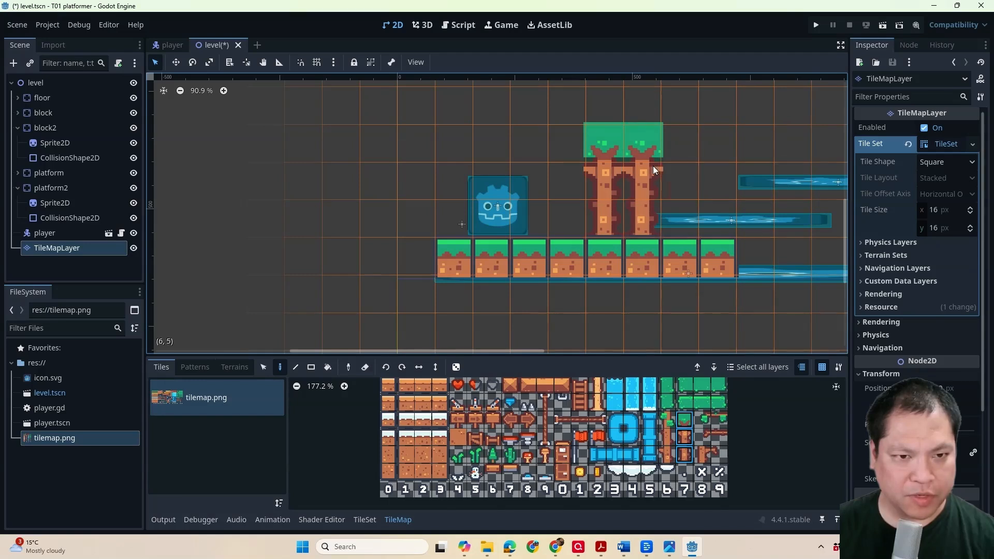
left_click_drag(654, 166, 682, 168)
left_click(717, 173)
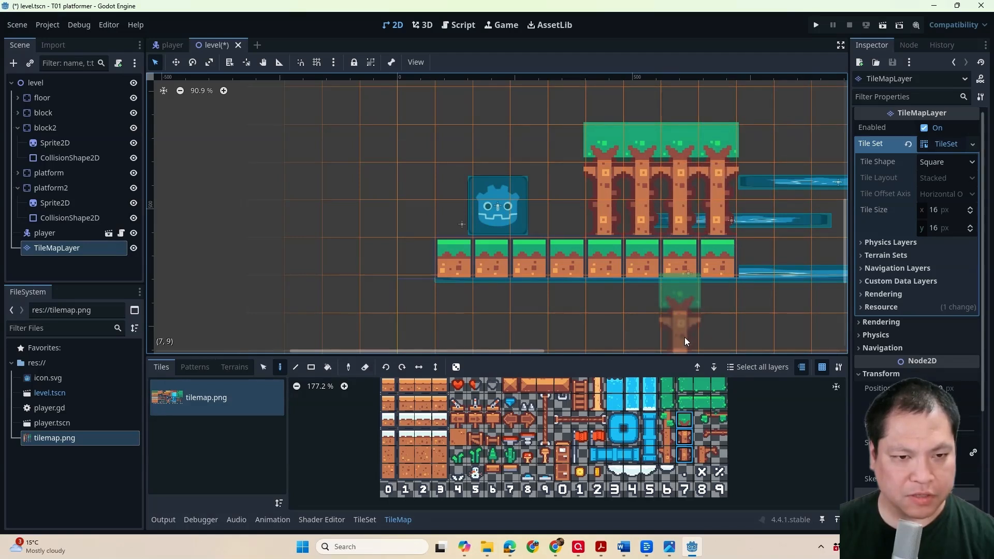
left_click(817, 25)
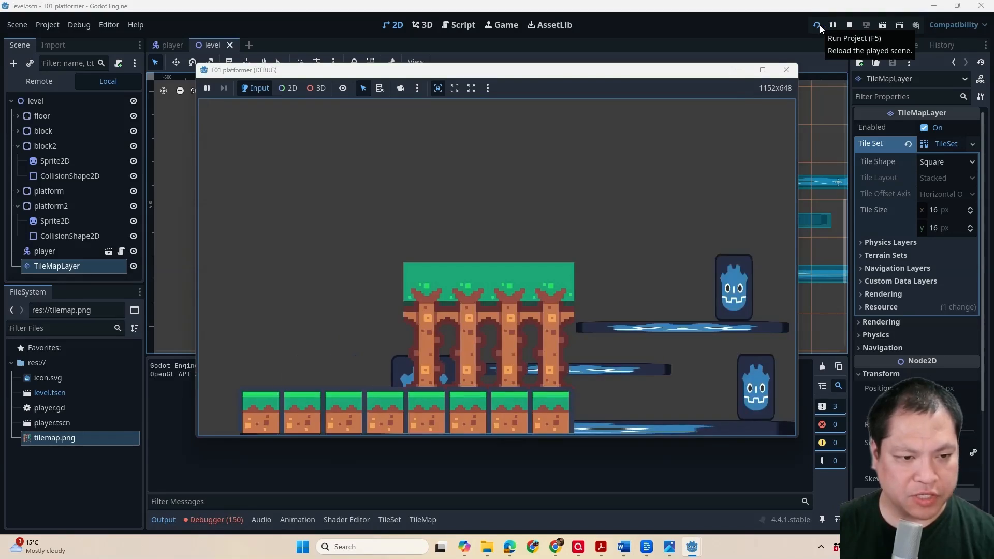
left_click(797, 70)
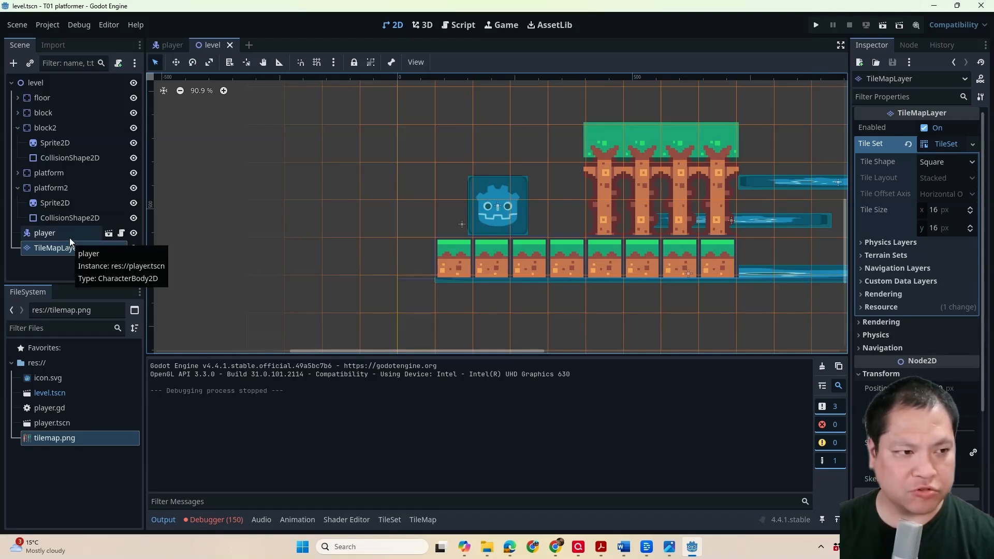
Step: Reorder the scene tree so the player comes after the TileMapLayer, and run the project to test the player moving in front of the tiles
left_click_drag(70, 237, 55, 254)
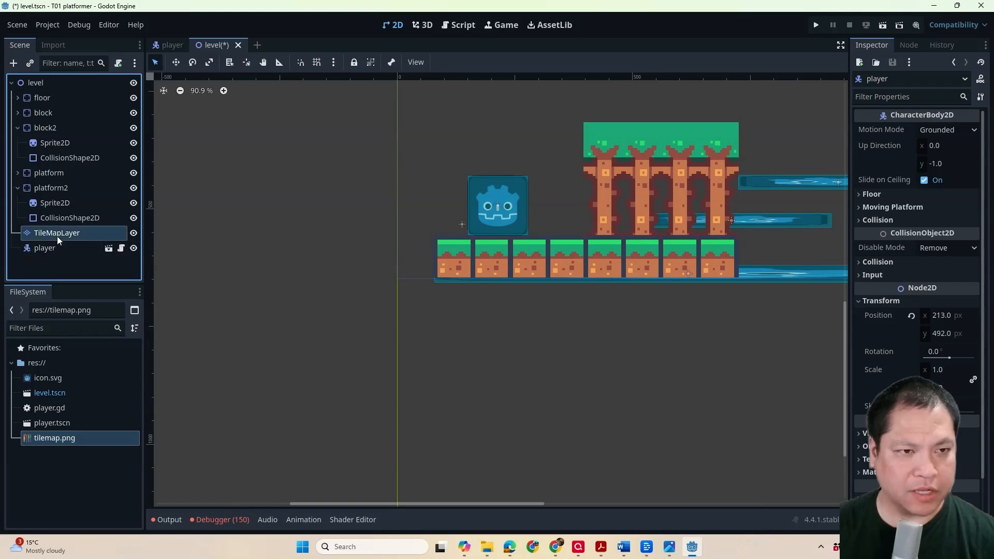
left_click(57, 234)
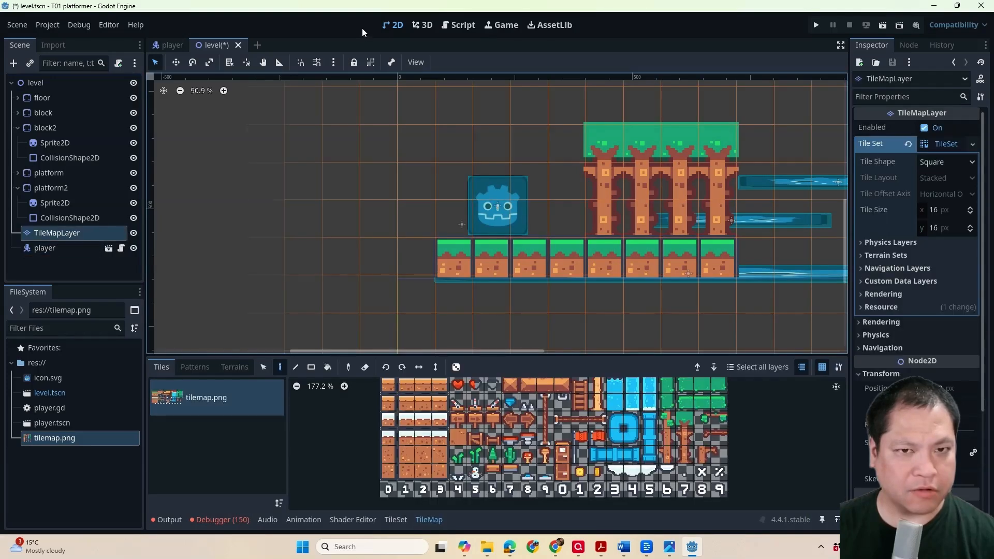
left_click(817, 25)
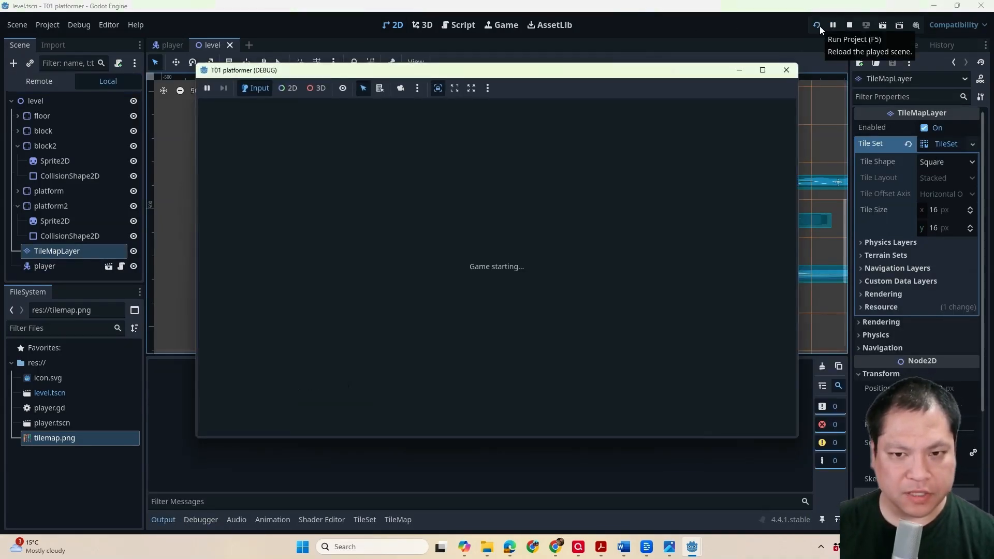
key("Right")
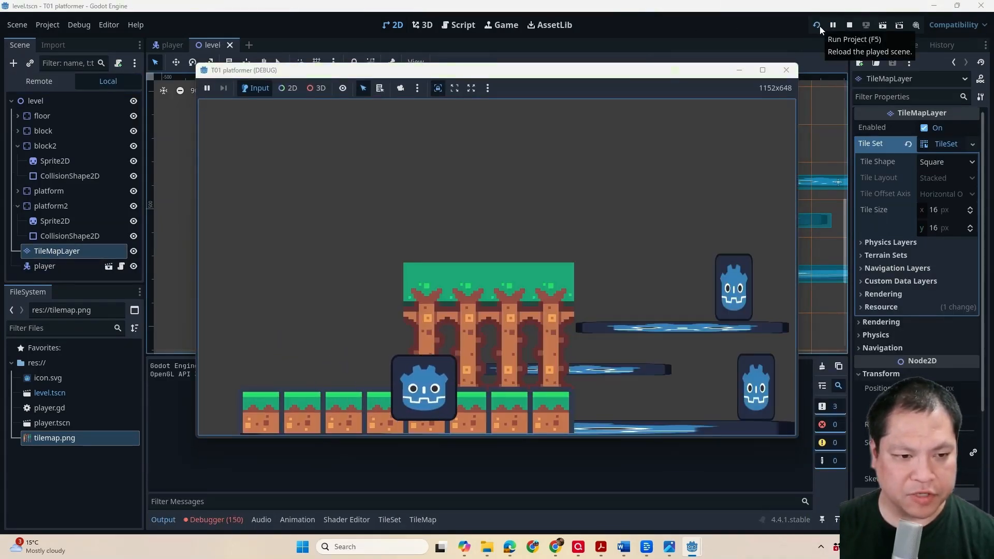
key("Left")
key("space")
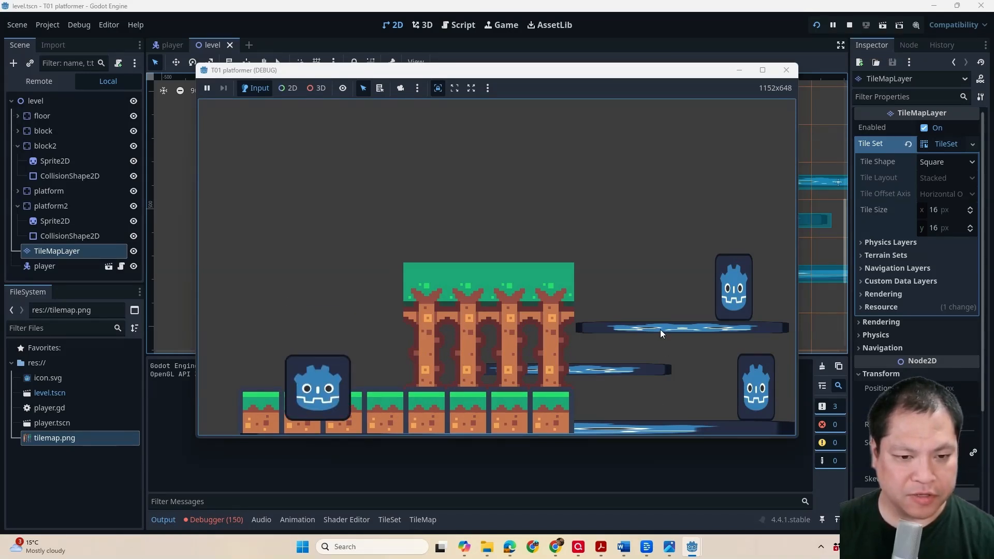
left_click(786, 70)
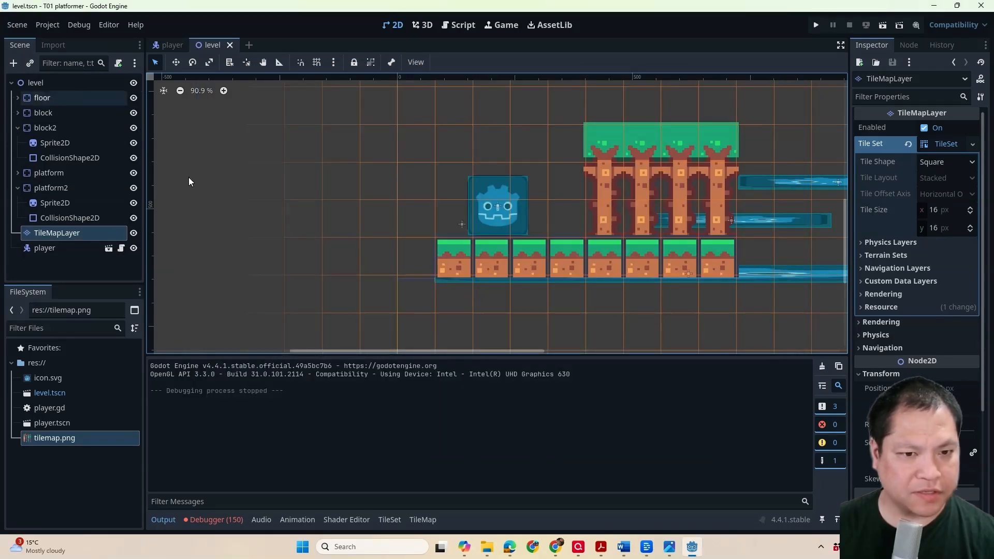
Step: Move the floor node down below the grass tiles to about (133, 663), and run the project to test whether the tiles hold the player
left_click(777, 265)
left_click(48, 97)
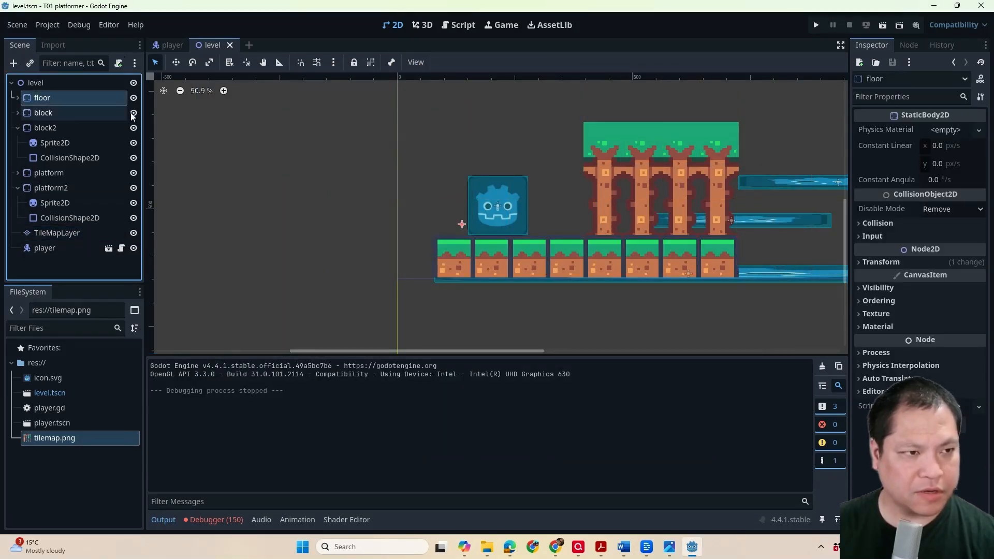
left_click(178, 62)
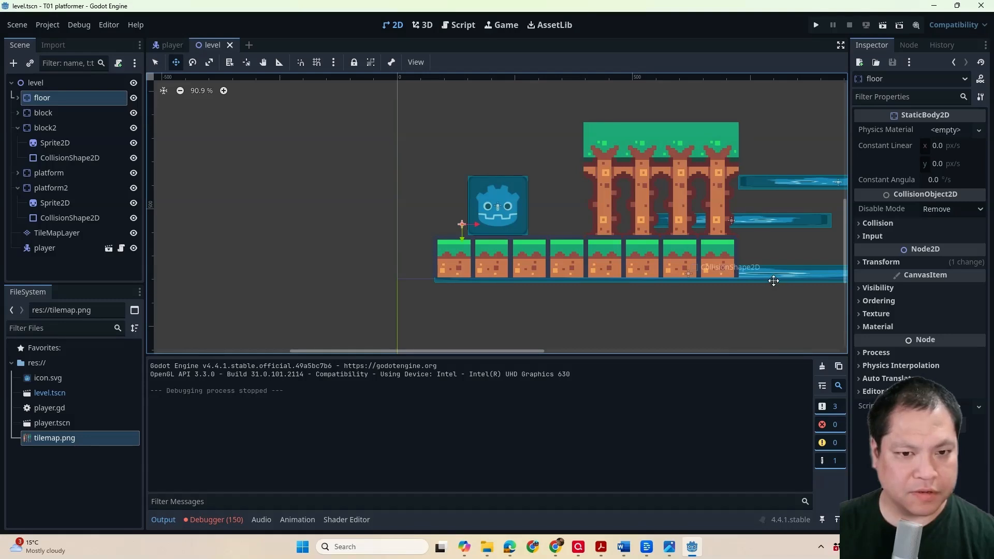
left_click_drag(771, 277, 773, 336)
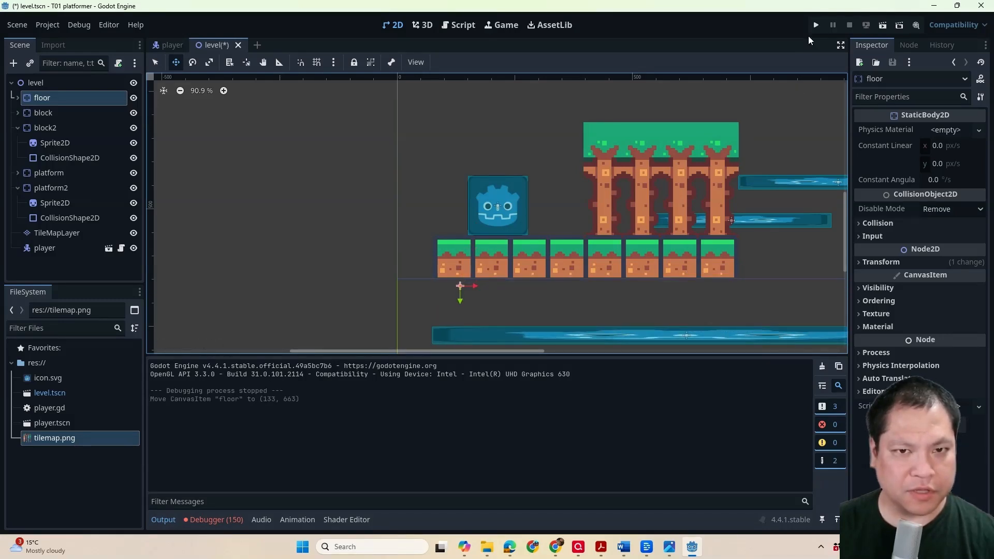
left_click(815, 24)
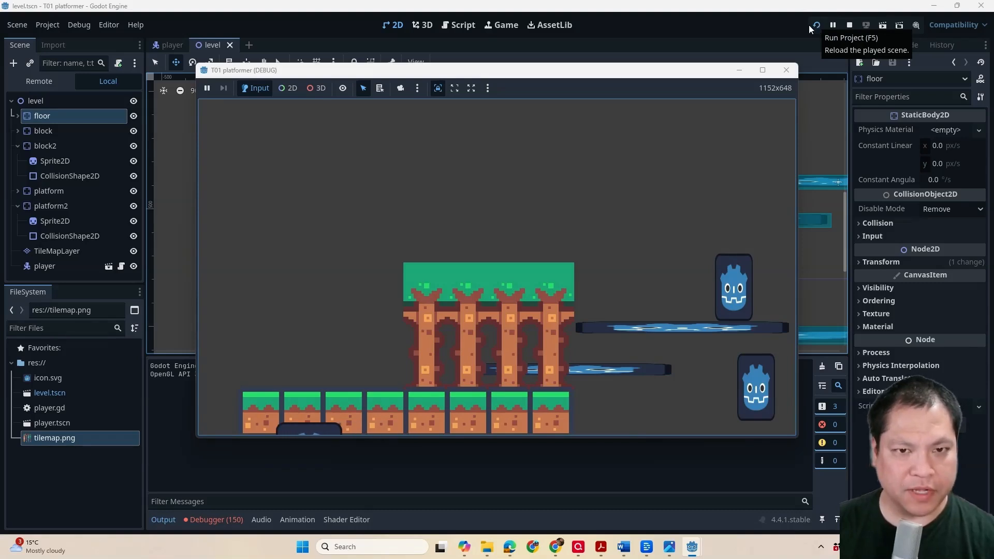
left_click(786, 70)
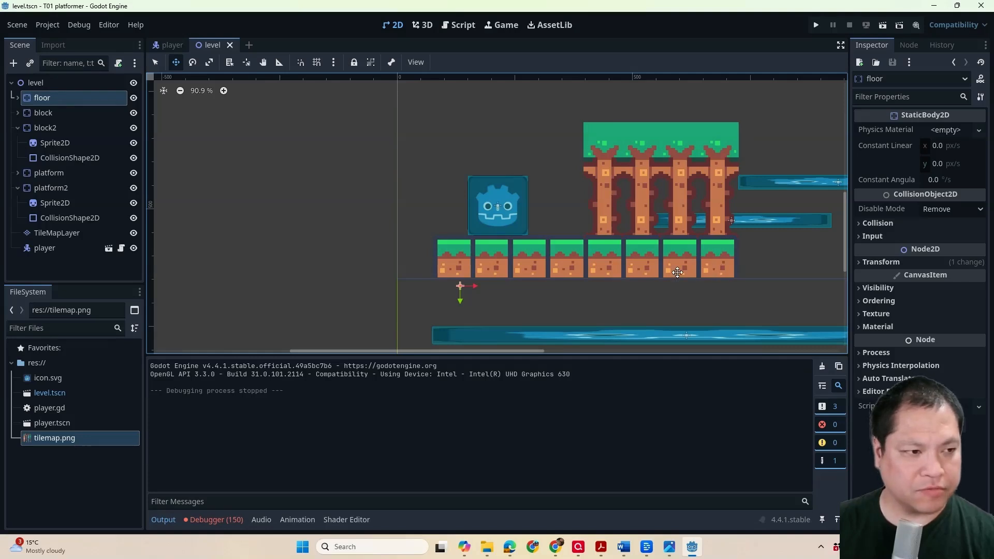
Step: Add a physics layer to the TileMapLayer's TileSet, with collision layer 1 and mask 1
left_click(44, 234)
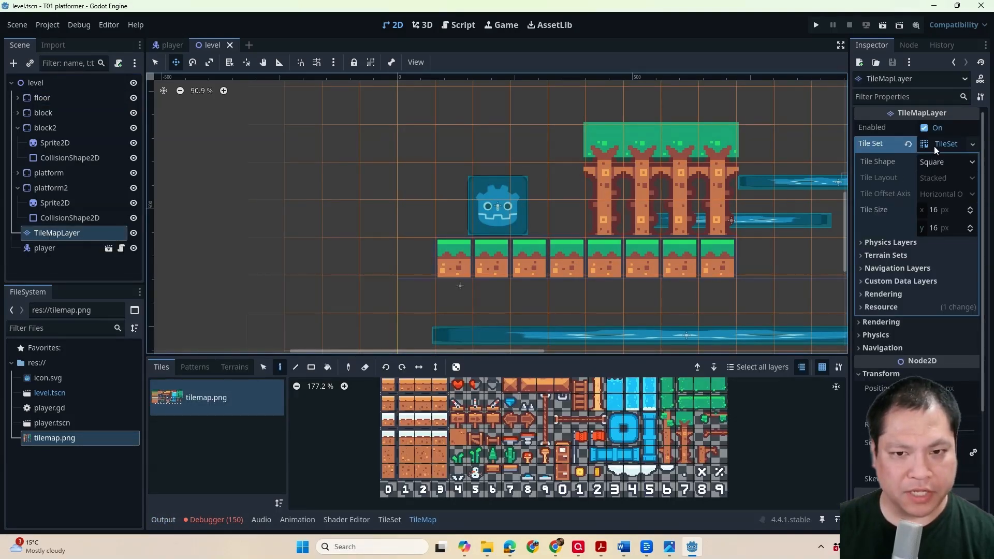
left_click(864, 243)
left_click(882, 259)
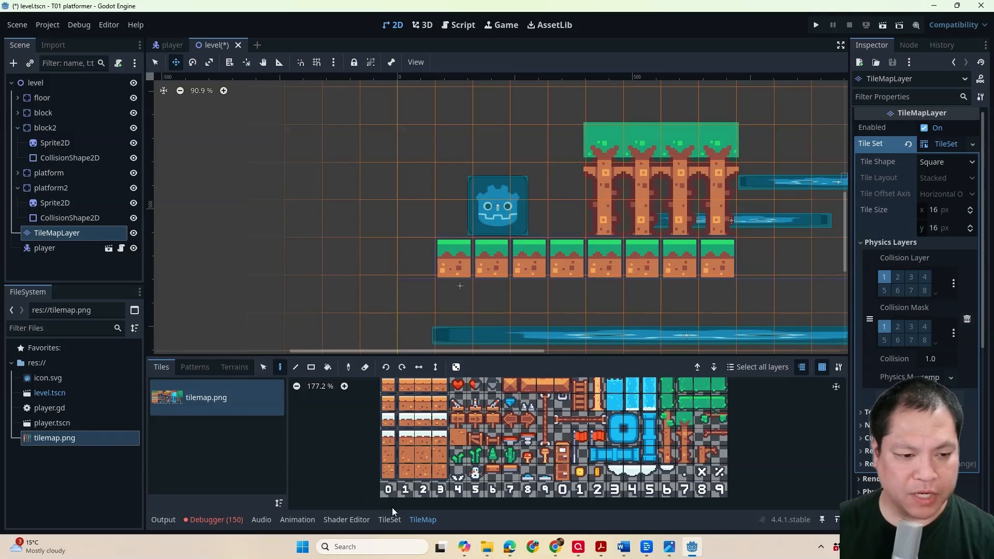
Step: Set up property painting for Physics Layer 0 on the tilemap.png atlas in the TileSet editor, and enlarge the editor area
left_click(388, 521)
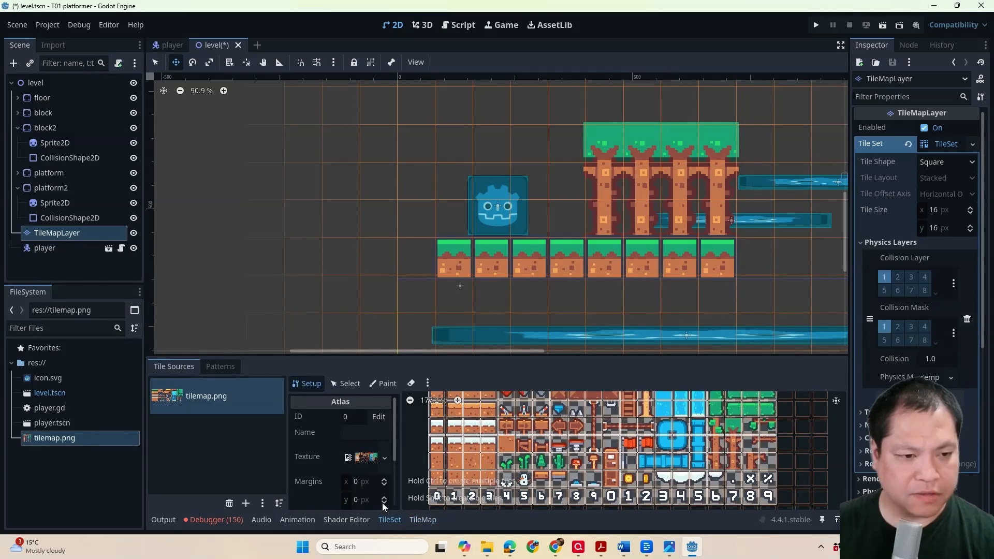
scroll(493, 463, "down", 3)
mouse_move(493, 459)
middle_mouse_down()
mouse_move(493, 440)
mouse_move(499, 448)
middle_mouse_up()
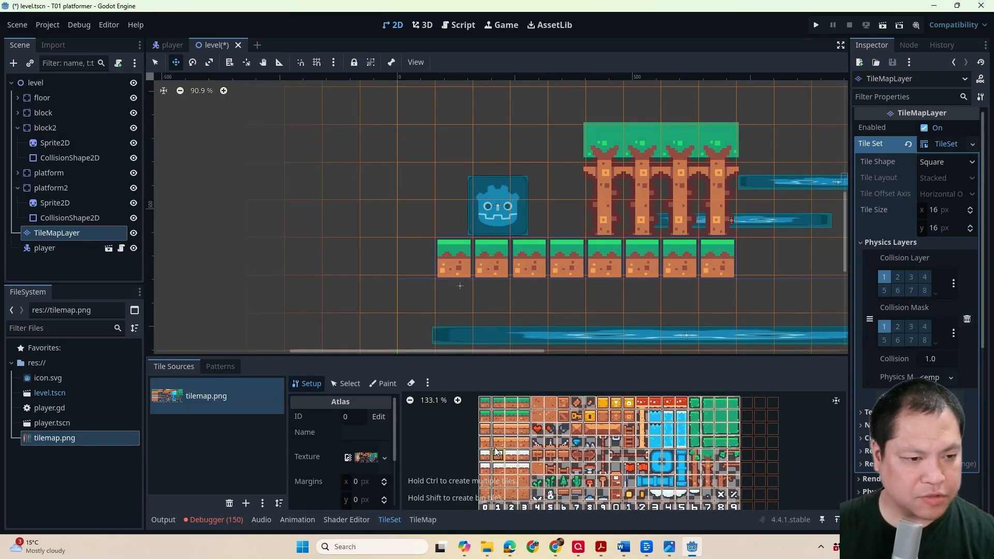
left_click(389, 387)
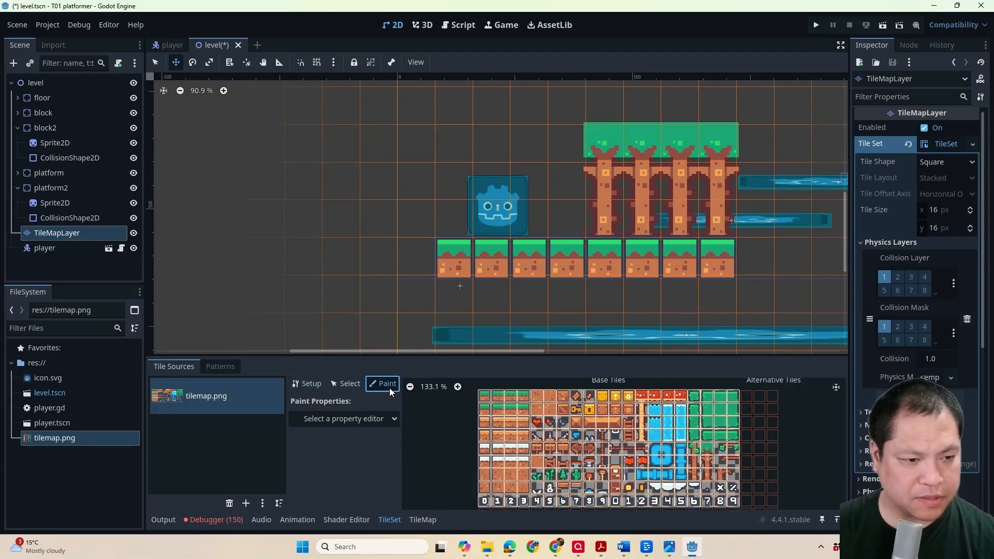
left_click(359, 421)
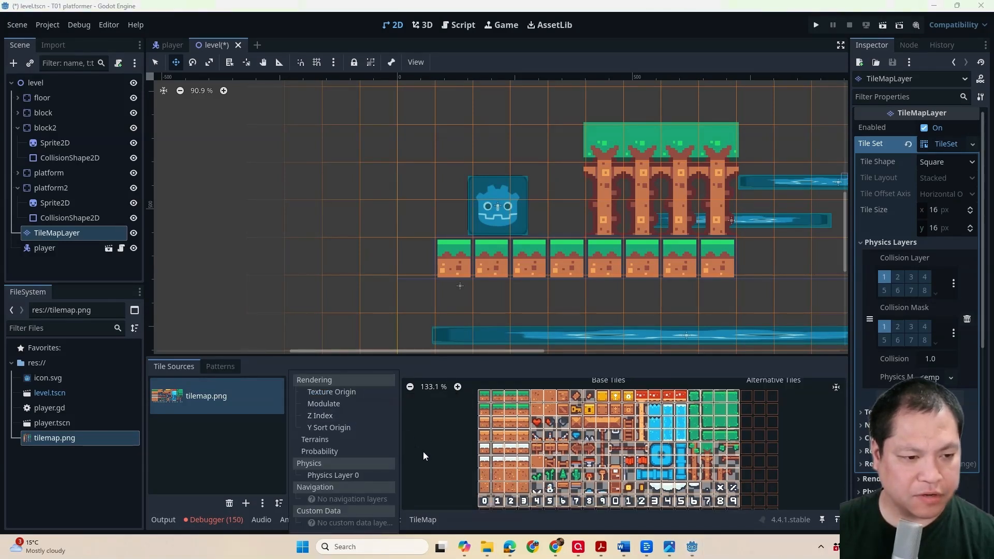
left_click(344, 475)
scroll(450, 445, "down", 1)
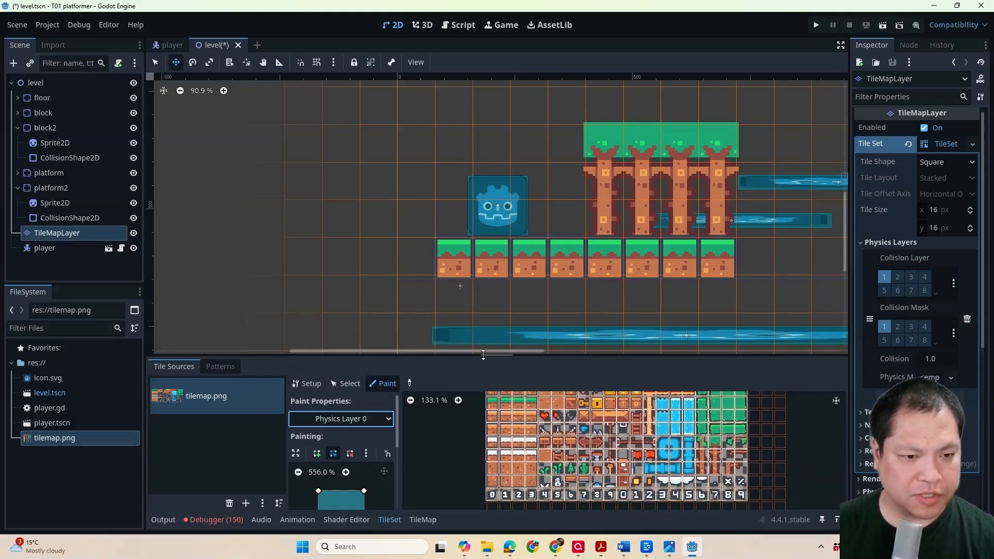
left_click_drag(483, 353, 500, 237)
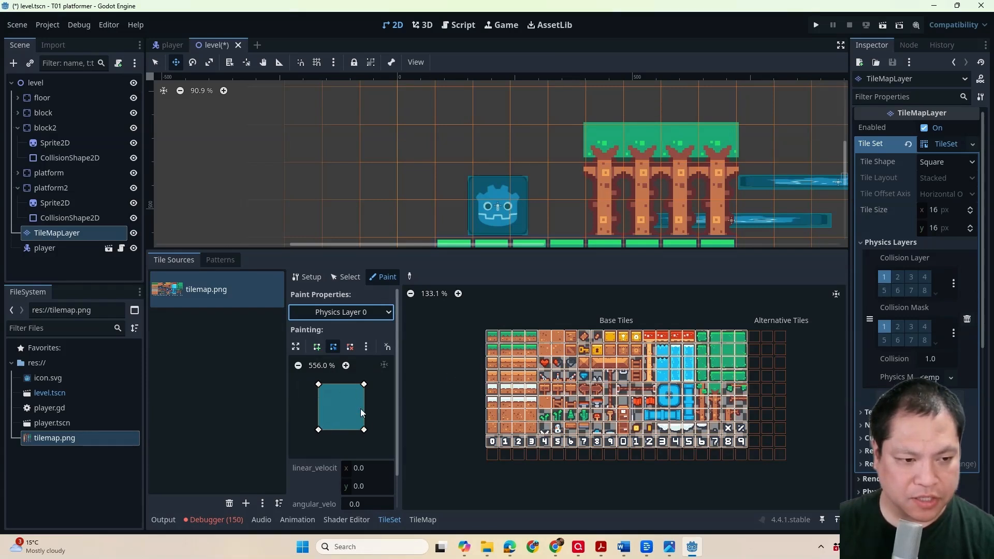
Step: Paint collision onto the first grass tile, and reshape the collision polygon to cover only the upper half of a tile
left_click(491, 339)
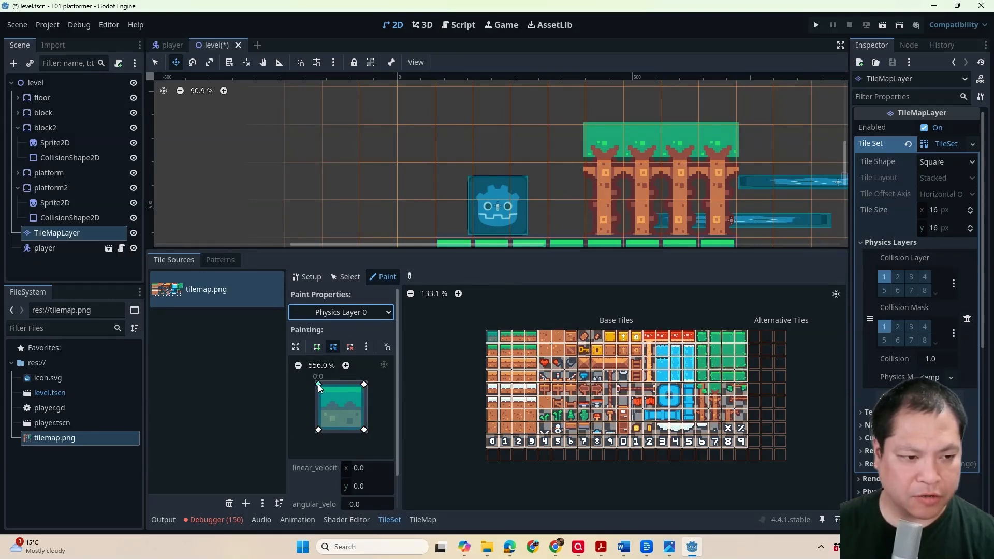
left_click_drag(318, 384, 318, 396)
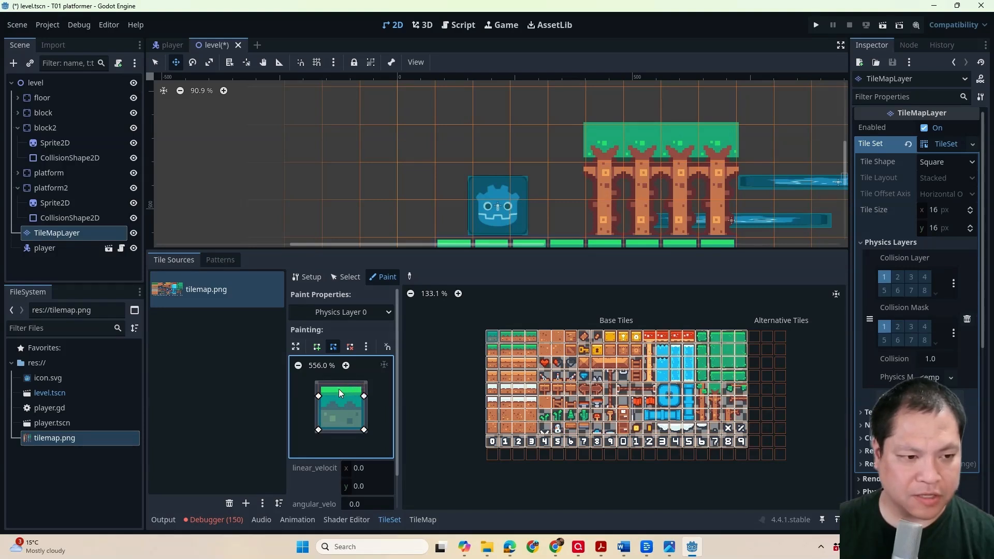
left_click_drag(318, 389, 318, 386)
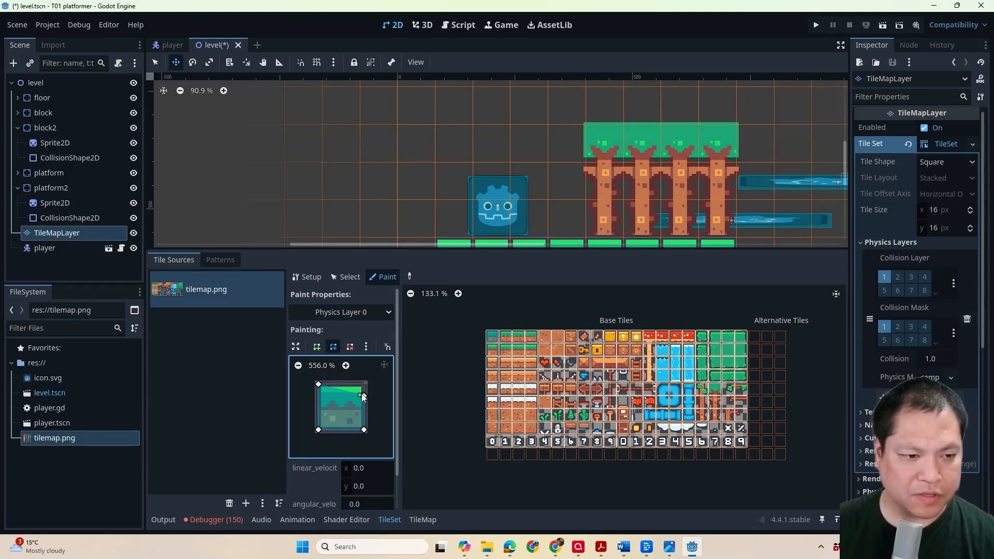
left_click_drag(318, 429, 364, 407)
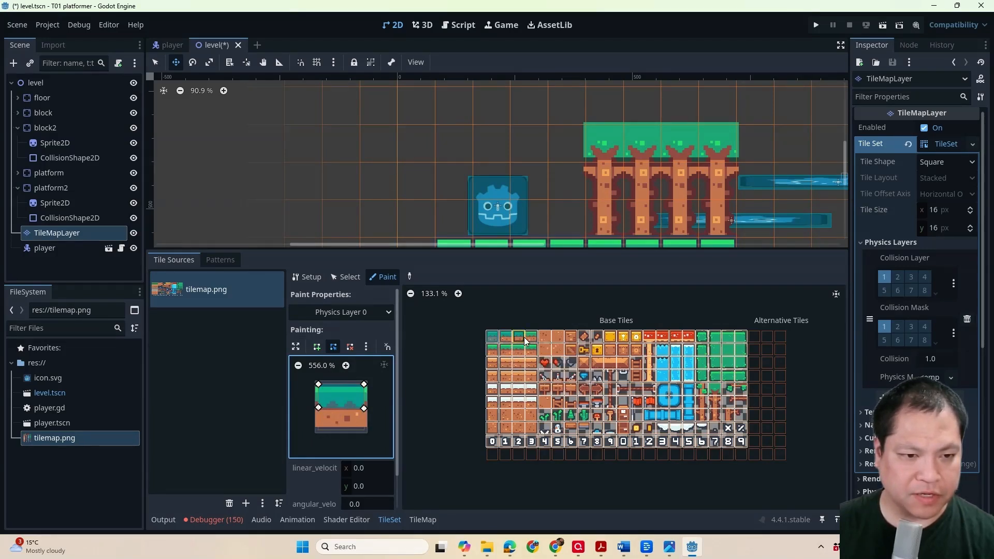
Step: Paint the upper-half collision shape onto the grass-topped tiles in the atlas's first two rows, and extend the polygon back to full tile height
left_click(530, 338)
left_click(529, 349)
left_click(518, 351)
left_click(505, 352)
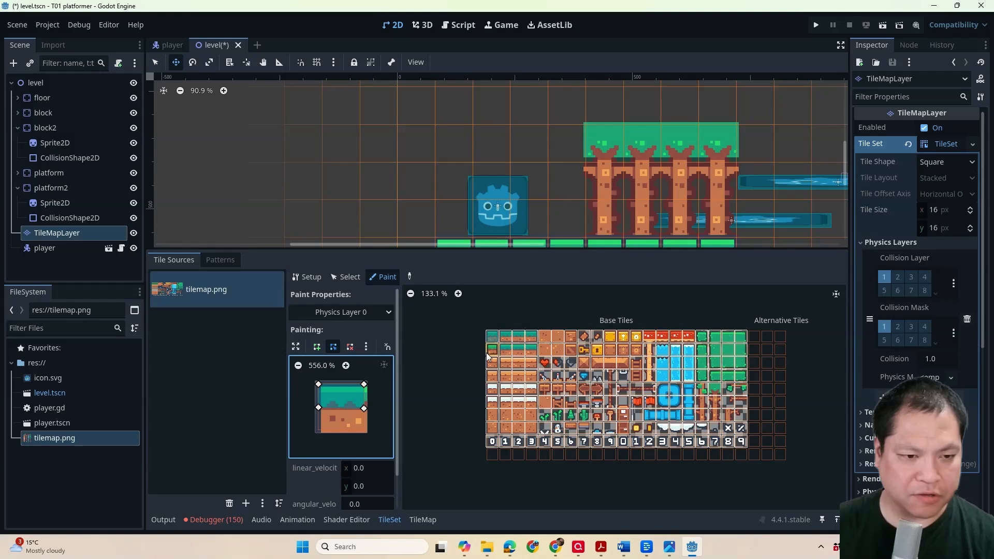
left_click(491, 352)
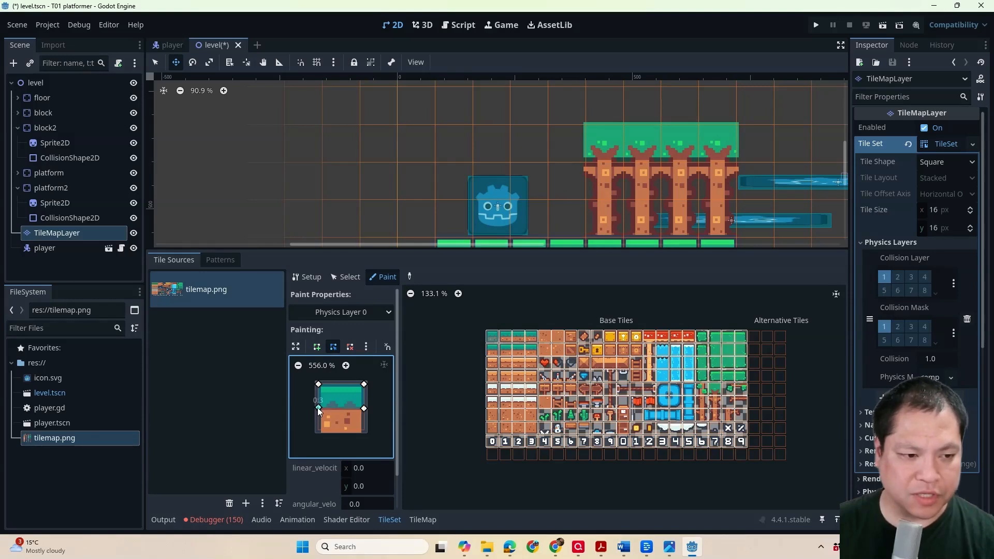
left_click_drag(365, 409, 365, 419)
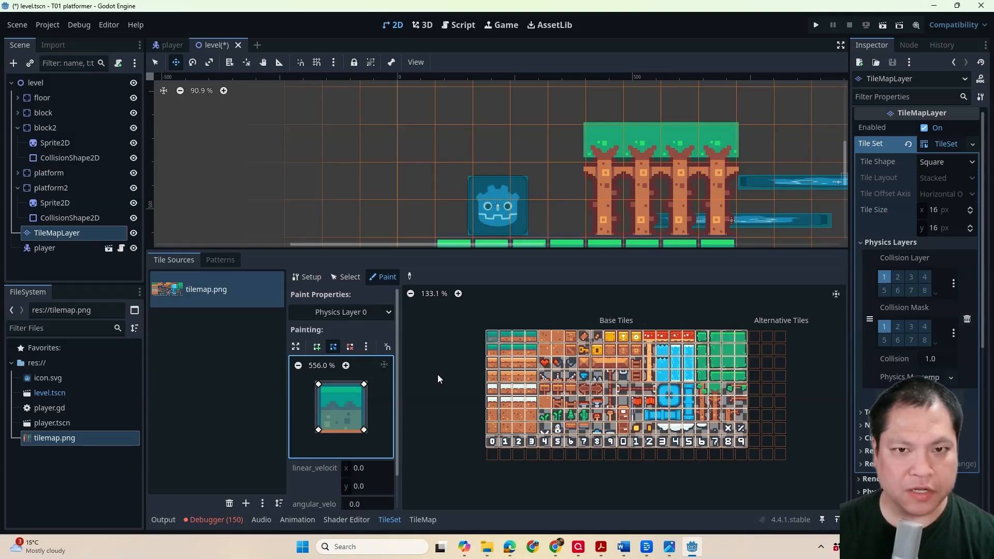
Step: Run the project and test the player walking and jumping on the grass tiles, closing the game when done
left_click(817, 25)
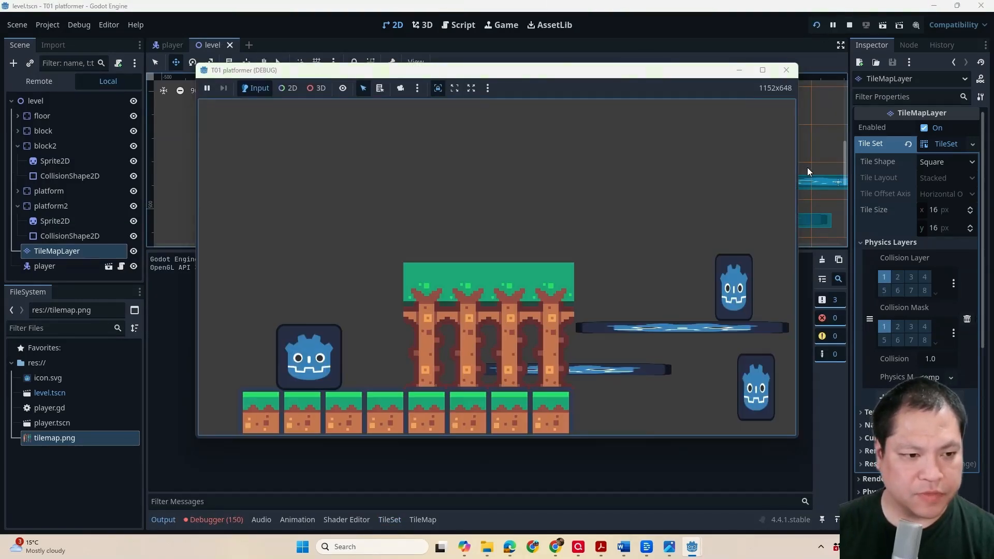
key("Left")
key("Right")
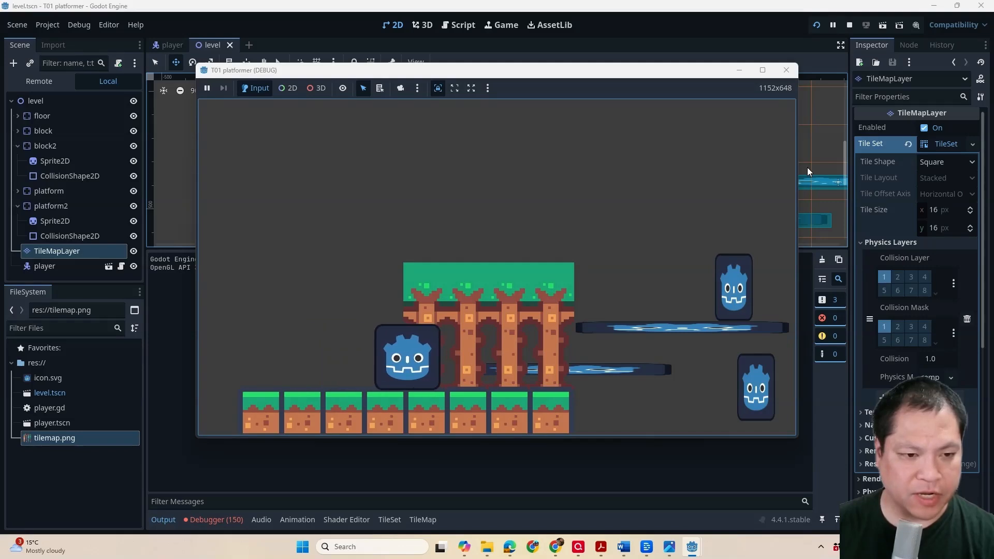
key("Left")
key("Right")
key("Left")
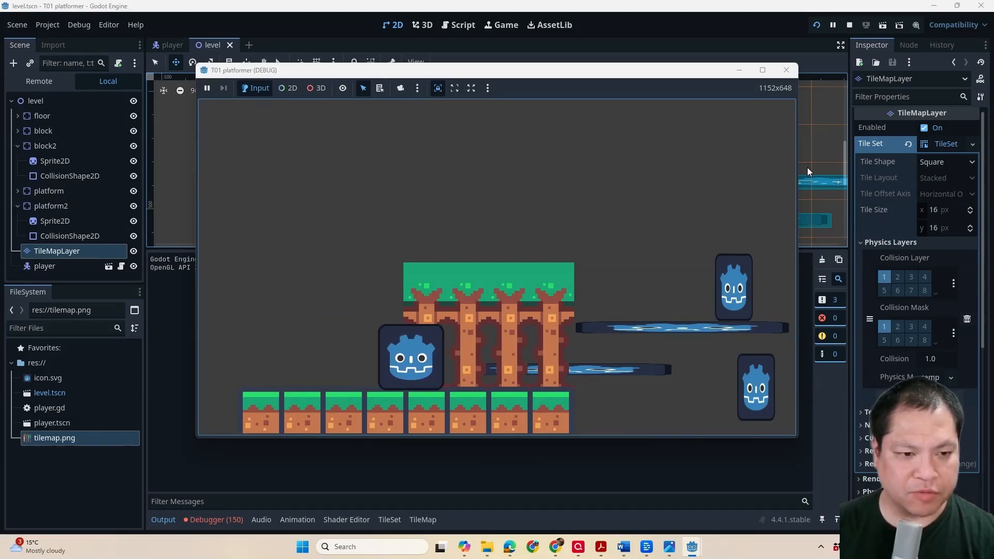
key("space")
key("Right")
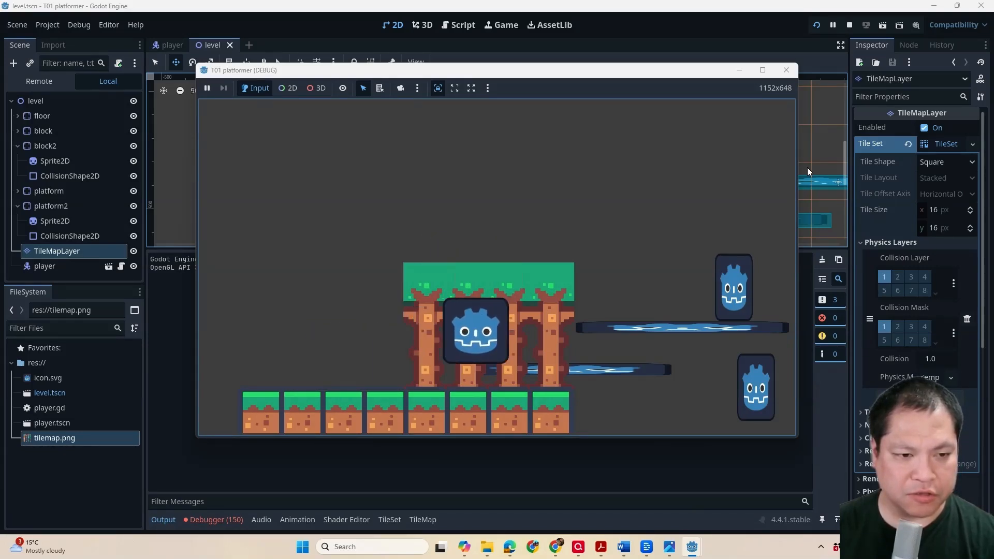
key("Left")
key("Right")
key("Left")
key("Right")
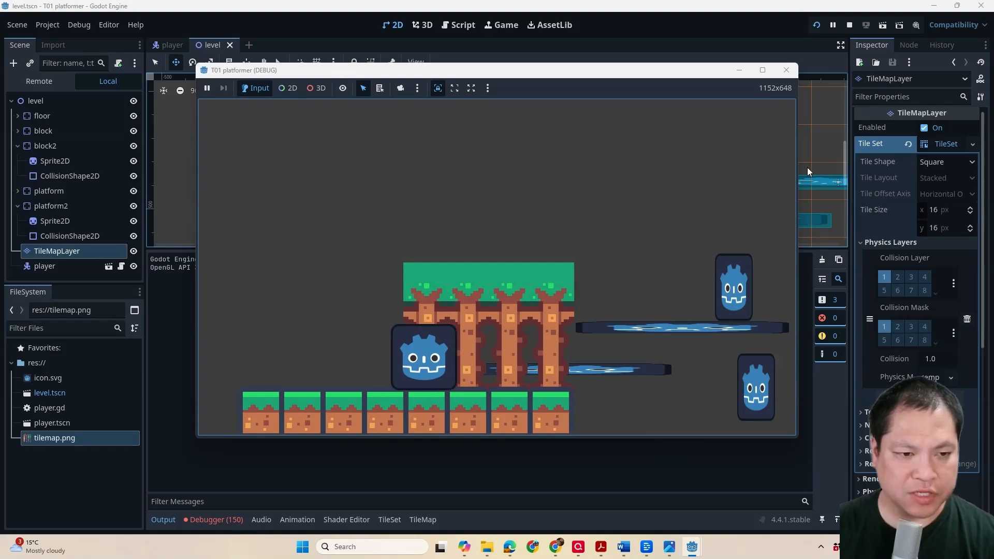
key("Left")
key("Right")
key("Left")
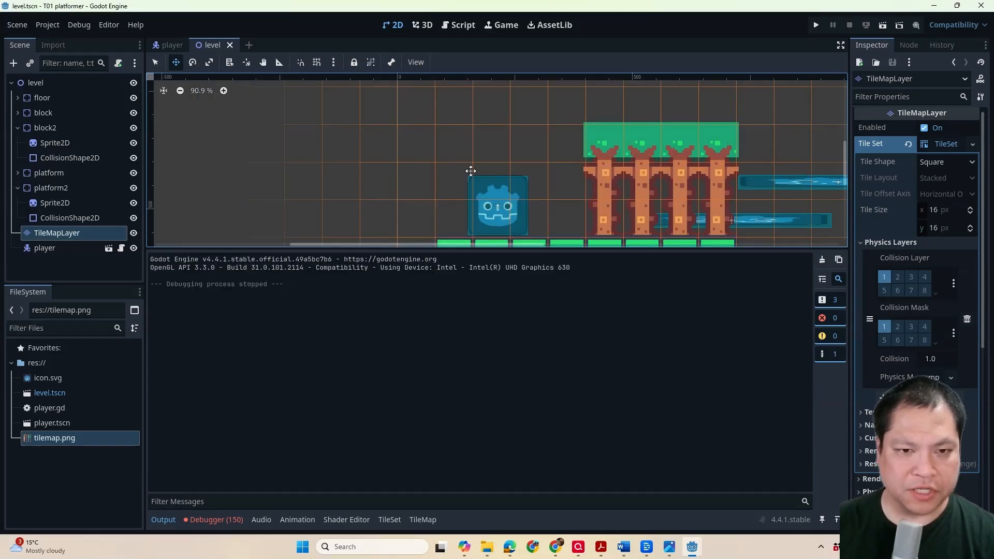
Step: Switch to File Explorer and examine how the tiles are laid out in tilemap.png from the kenney_pixel-platformer Tilemap folder
middle_click_drag(830, 227, 763, 192)
middle_click_drag(723, 225, 638, 234)
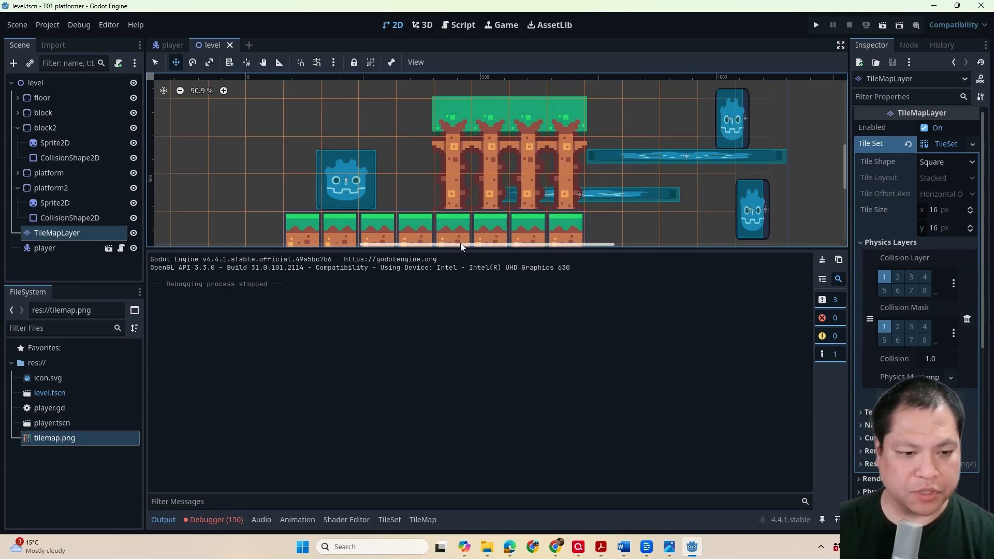
mouse_move(487, 550)
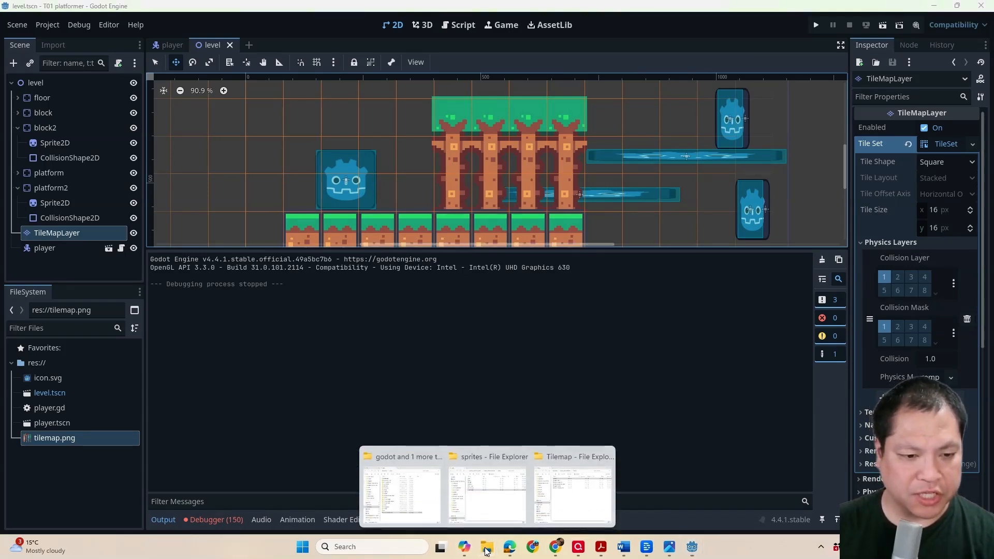
left_click(559, 496)
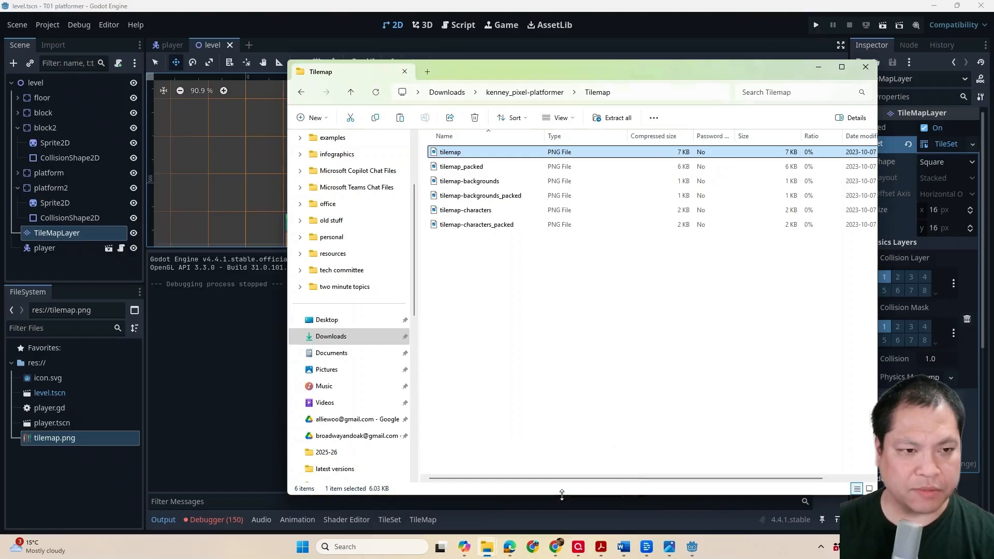
double_click(465, 154)
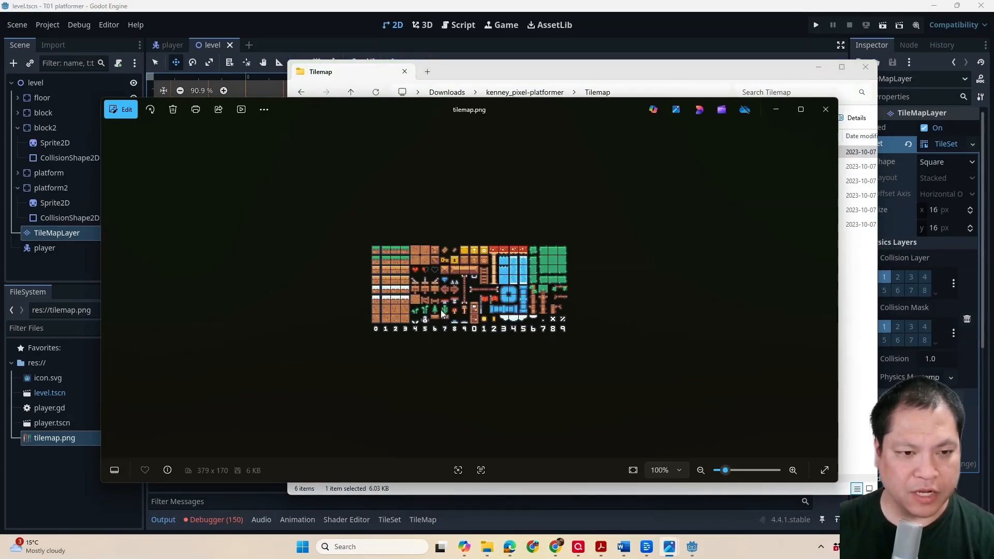
left_click(822, 109)
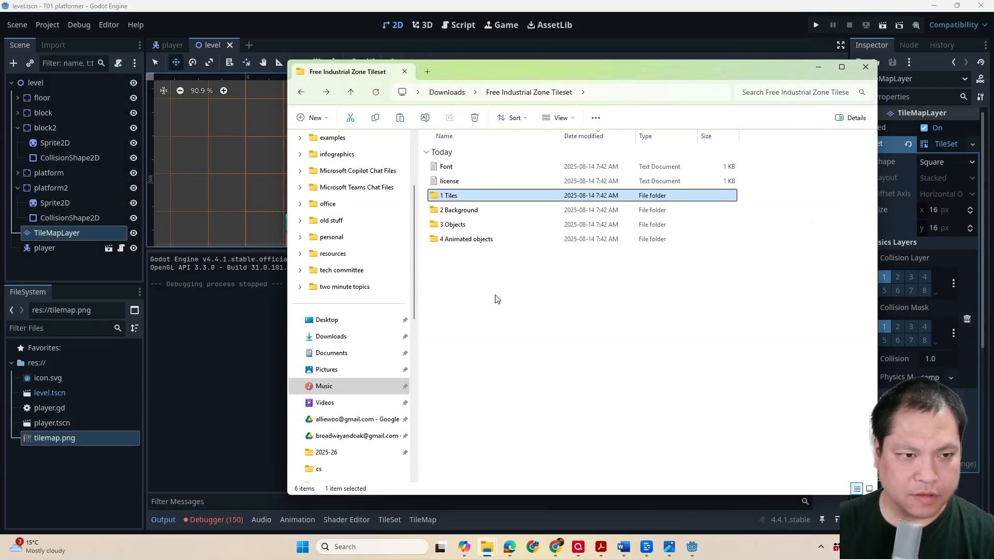
Step: Examine the separate tile images IndustrialTile_76, IndustrialTile_77 and IndustrialTile_78 in the Free Industrial Zone Tileset's 1 Tiles folder
left_click(496, 298)
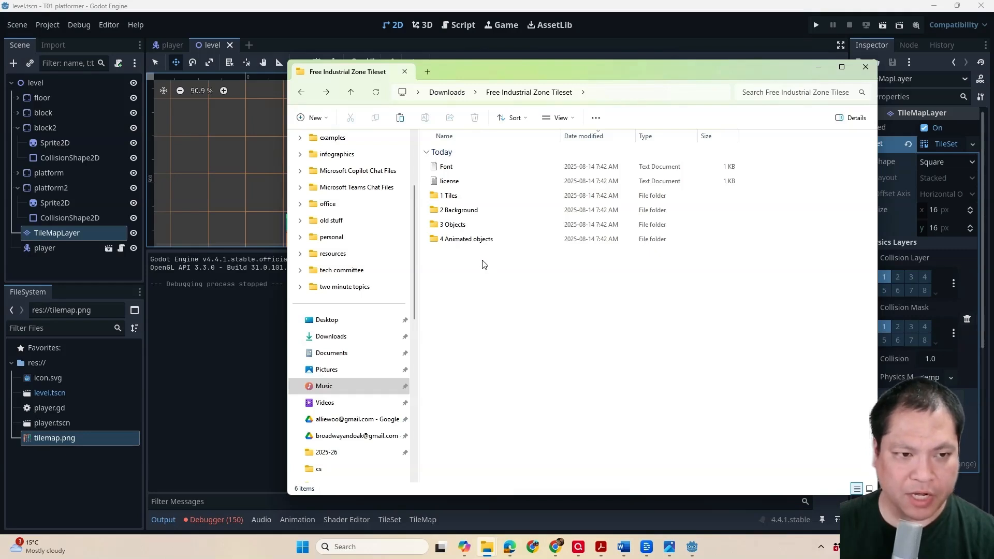
double_click(463, 199)
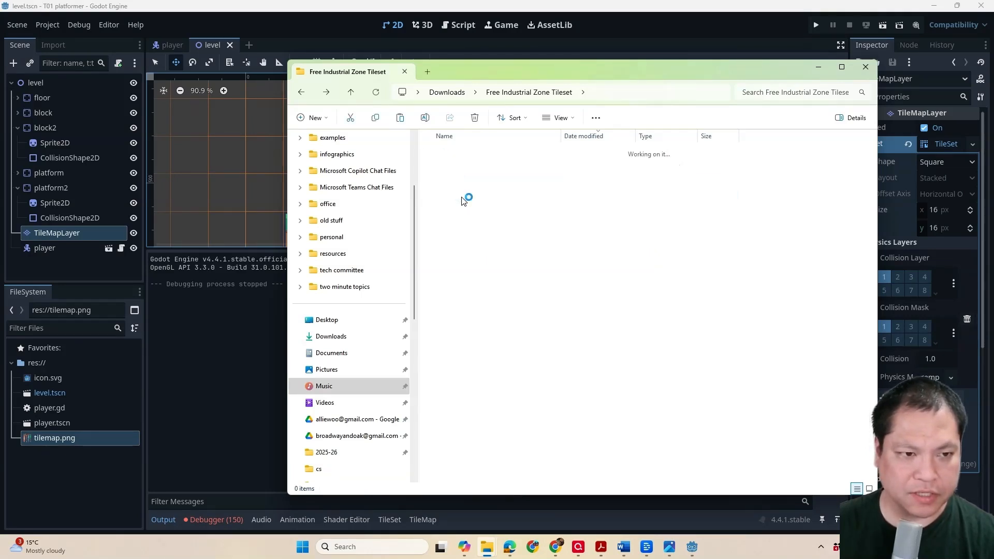
double_click(468, 166)
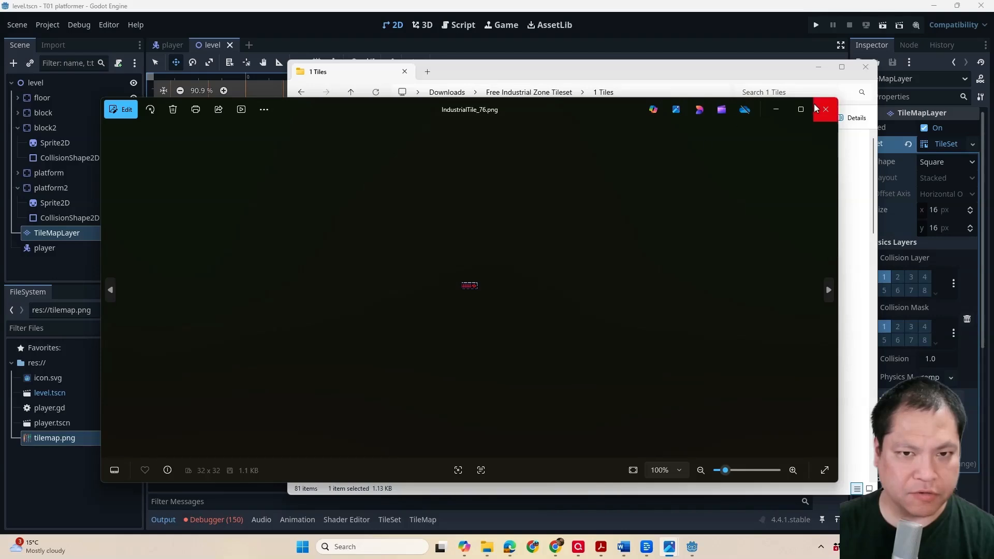
left_click(825, 109)
double_click(462, 182)
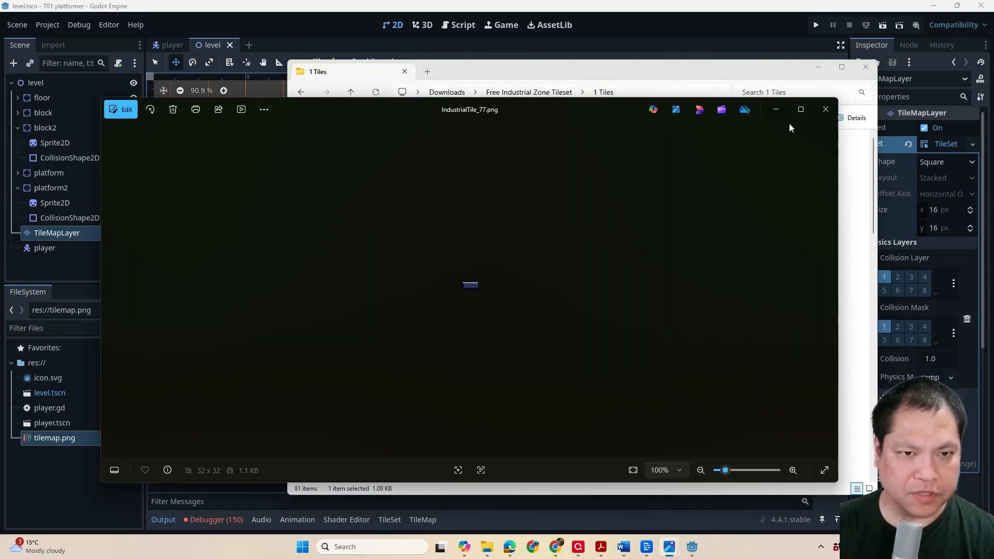
left_click(825, 109)
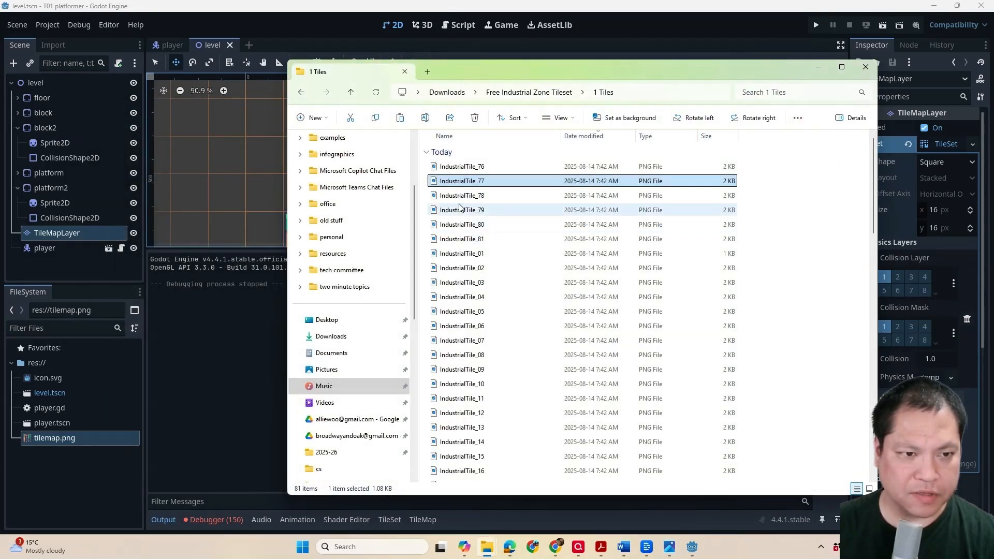
double_click(459, 196)
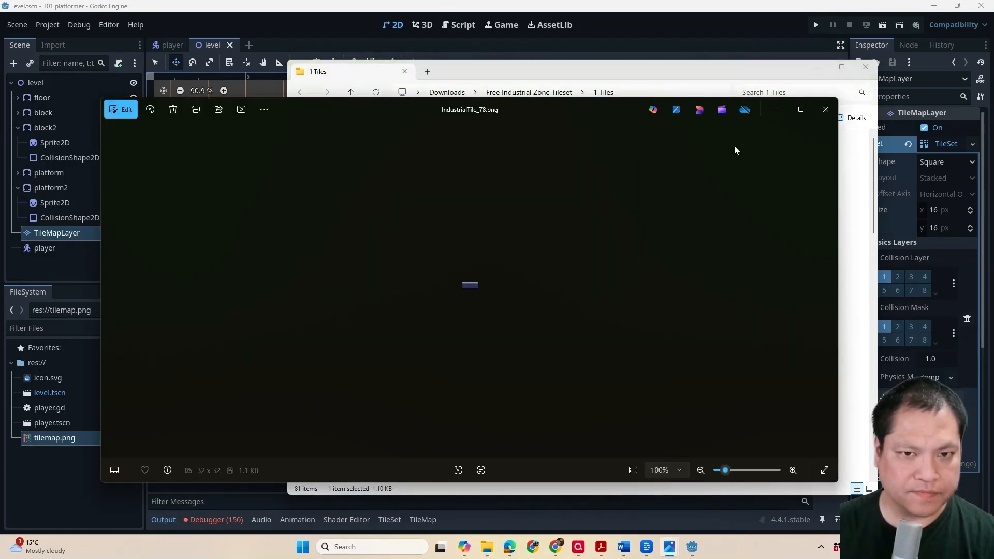
left_click(824, 109)
Step: Return to Godot, add a second TileMapLayer node under level, and give it a new TileSet
left_click(88, 276)
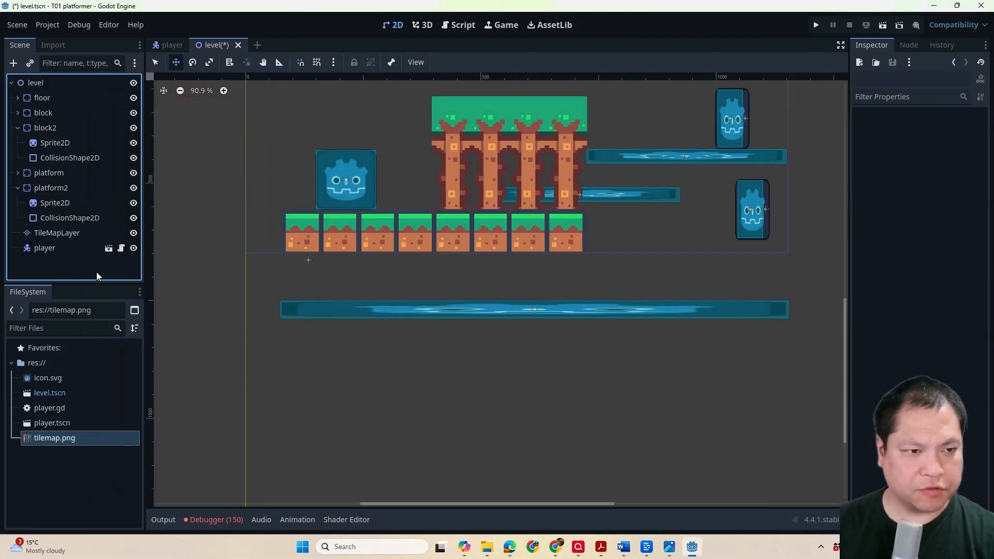
left_click(36, 82)
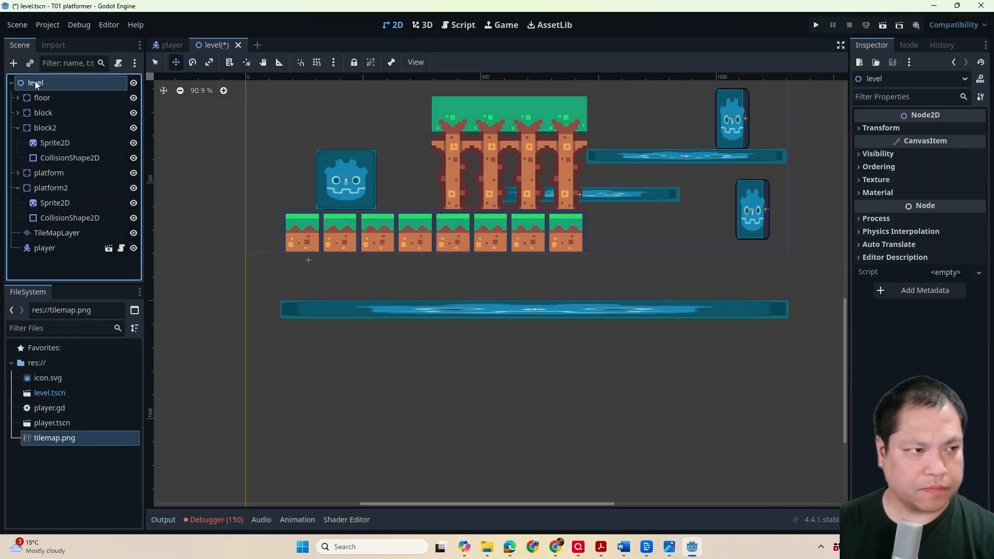
left_click(13, 63)
left_click(531, 239)
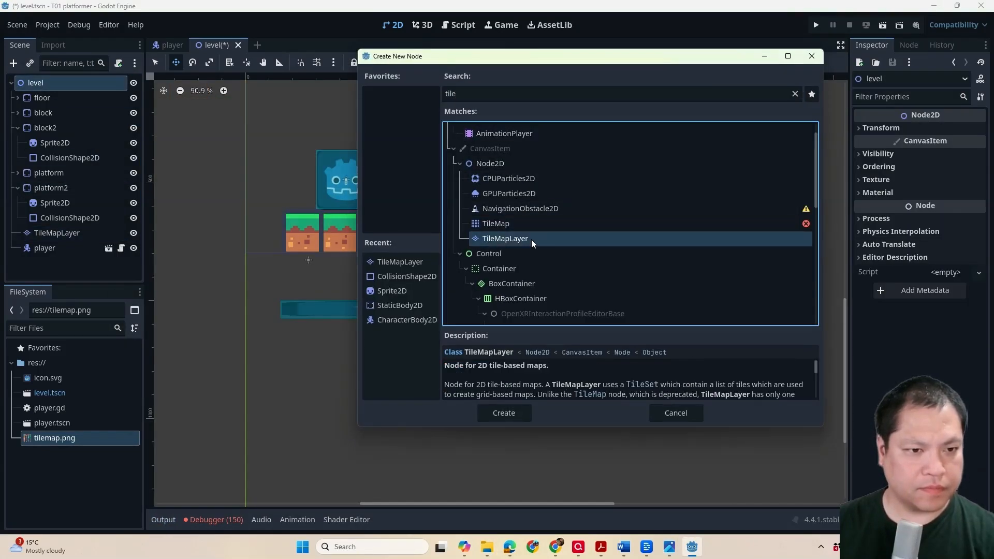
double_click(532, 239)
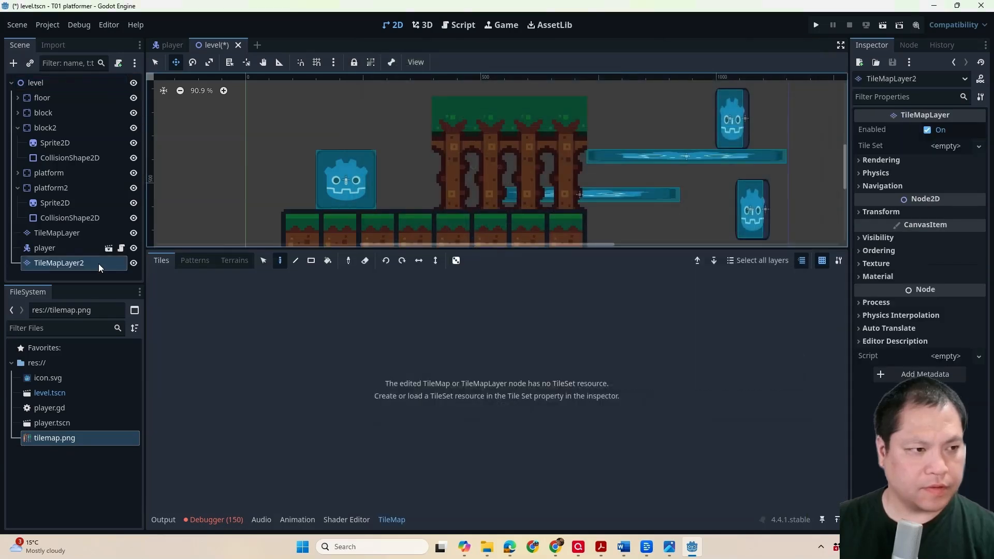
left_click(945, 146)
left_click(943, 160)
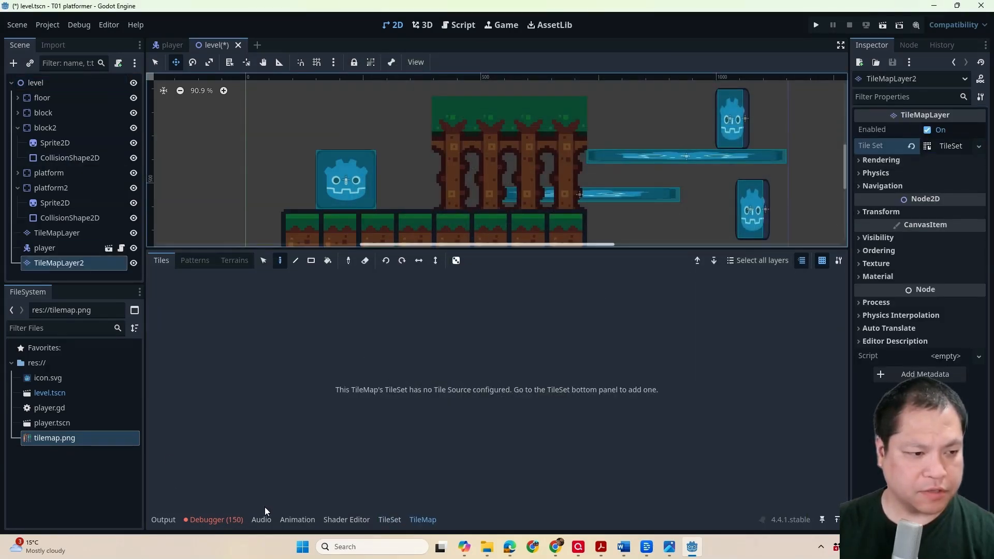
Step: Copy the 1 Tiles folder from Free Industrial Zone Tileset in File Explorer into the Godot project's res:// folder and expand it there
left_click(51, 488)
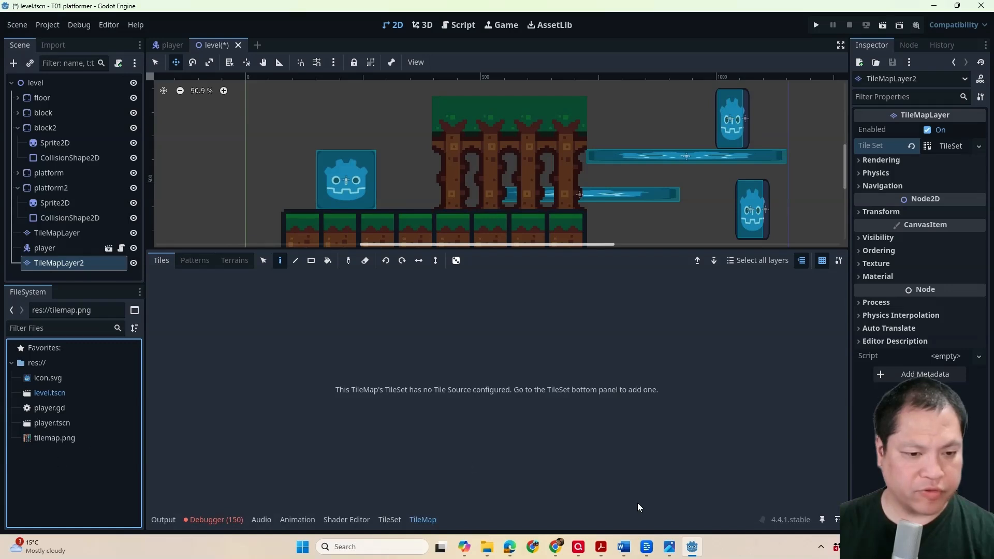
mouse_move(487, 546)
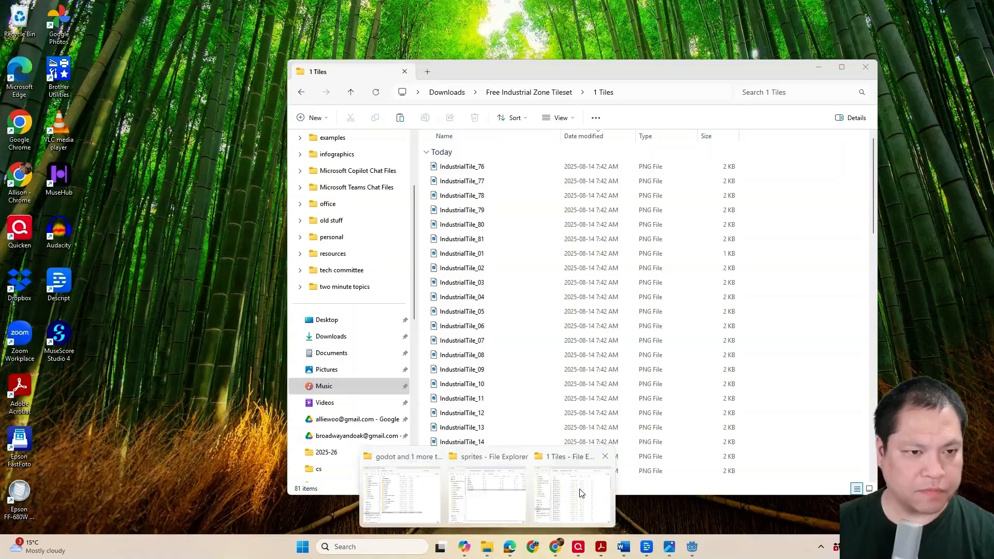
left_click(579, 492)
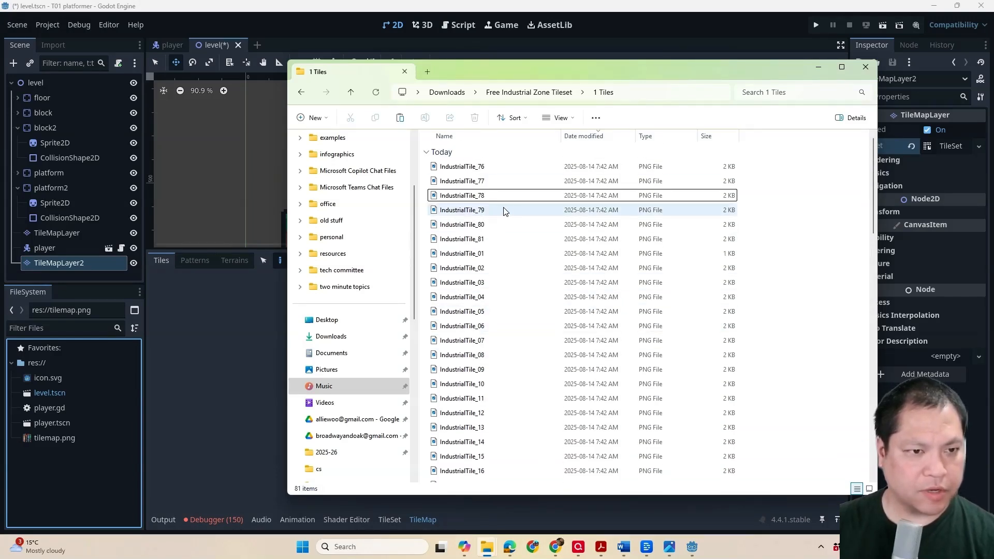
left_click(557, 94)
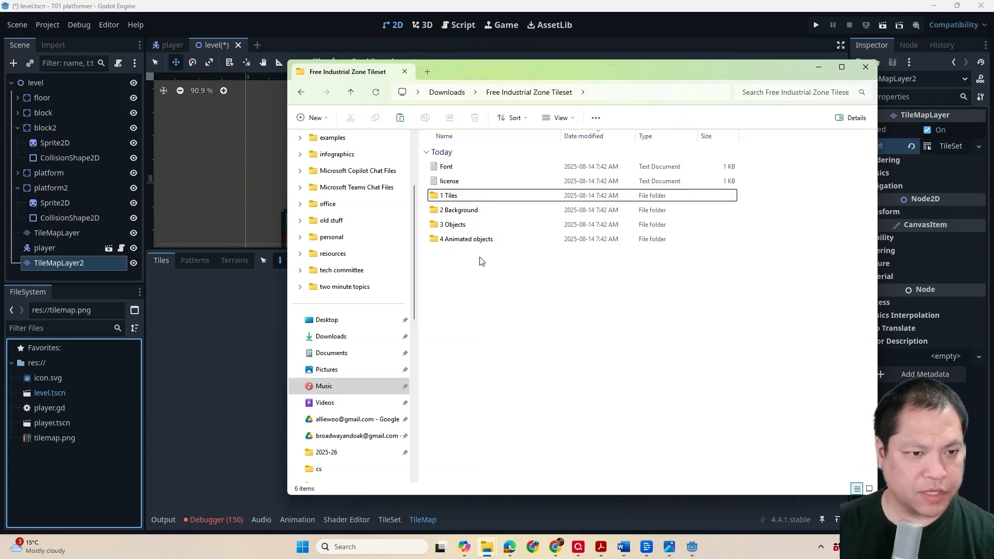
left_click(474, 195)
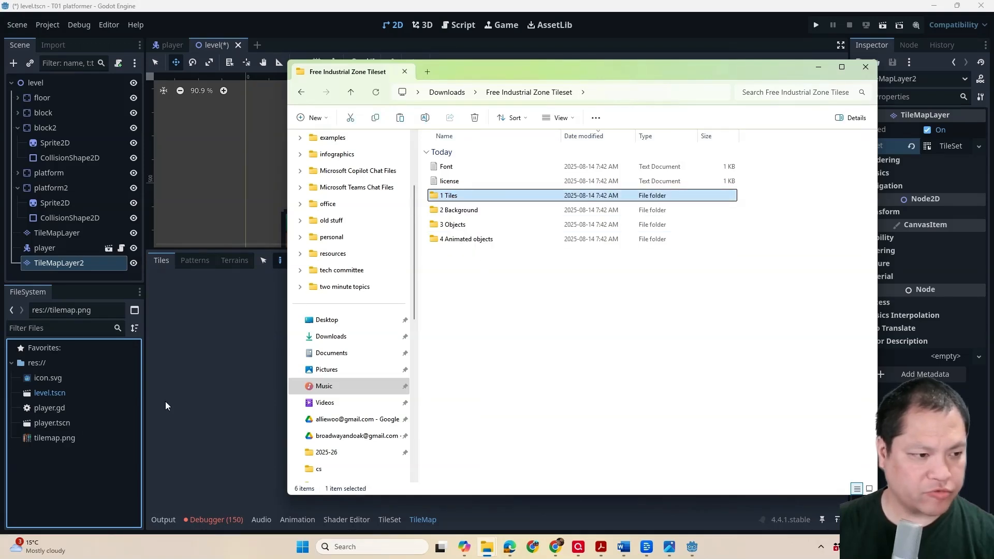
left_click_drag(136, 421, 133, 415)
left_click(47, 465)
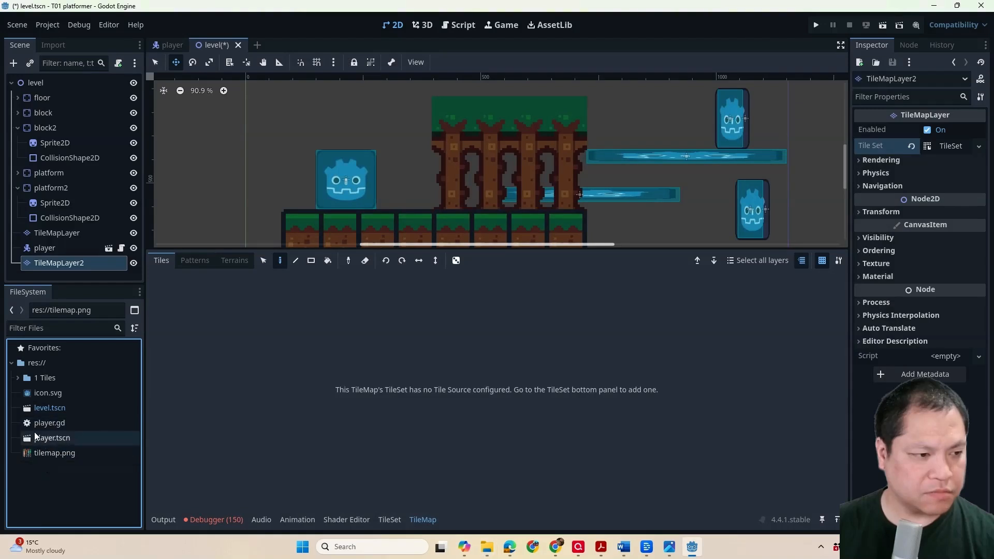
double_click(48, 377)
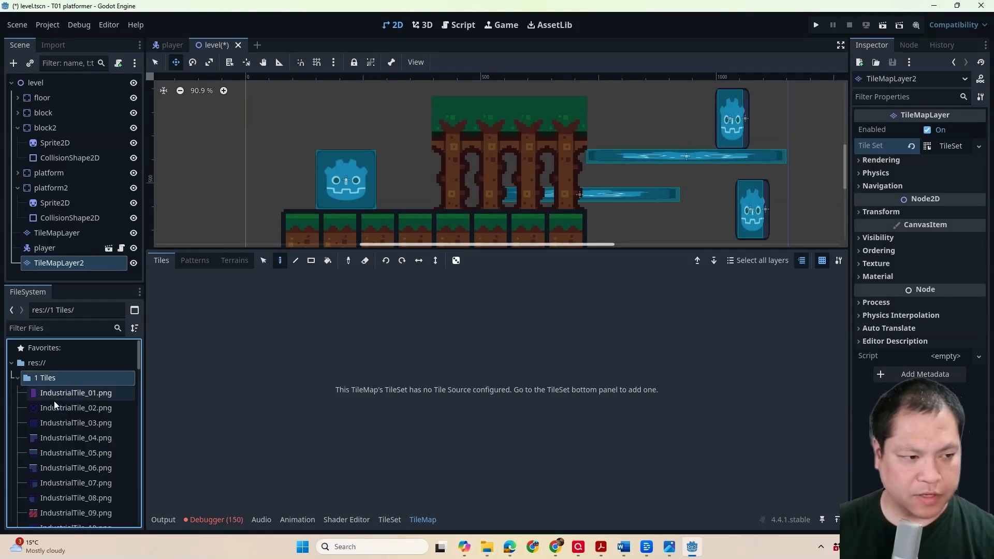
scroll(80, 418, "down", 5)
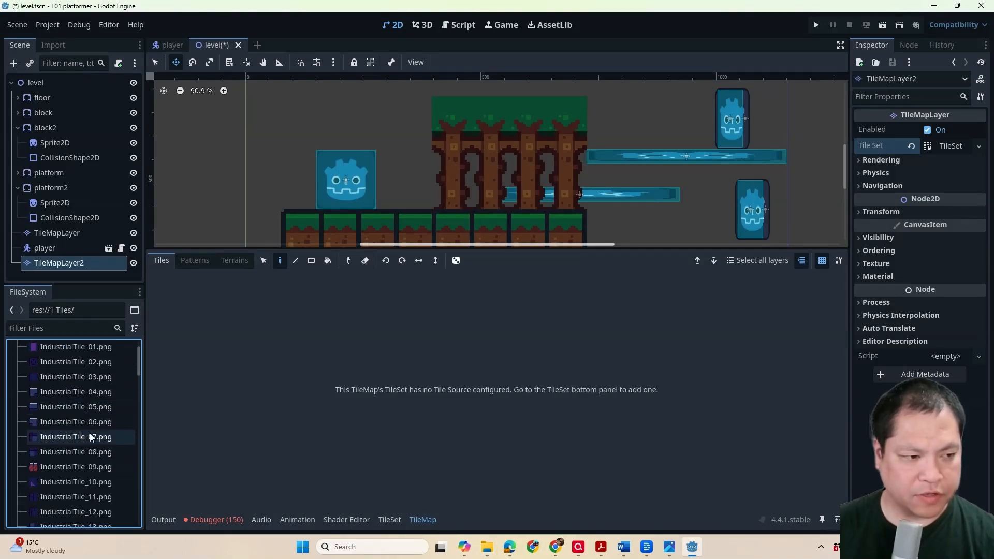
scroll(75, 429, "down", 2)
scroll(76, 443, "up", 10)
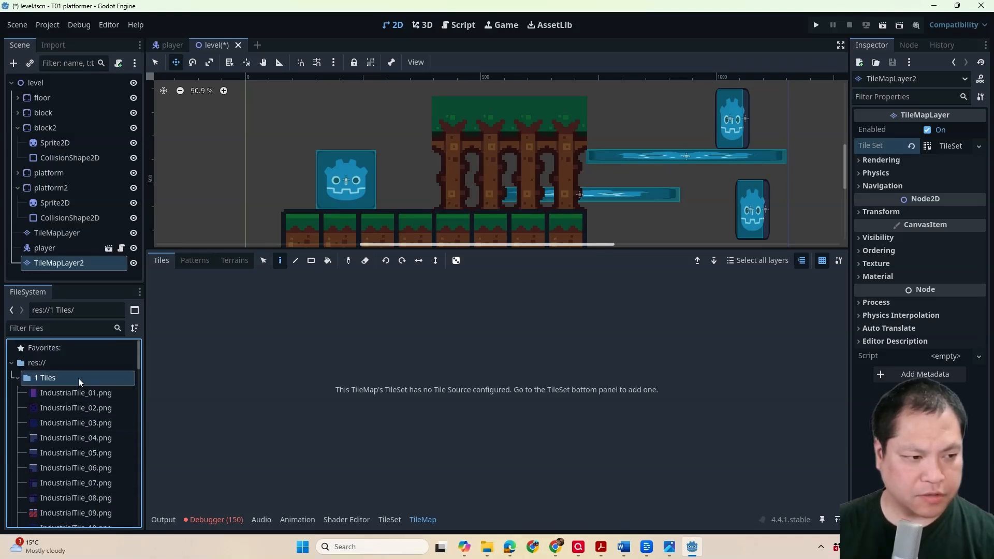
Step: Add IndustrialTile_01.png through IndustrialTile_81.png as tile sources in TileMapLayer2's TileSet, creating the atlas tiles automatically
left_click(389, 520)
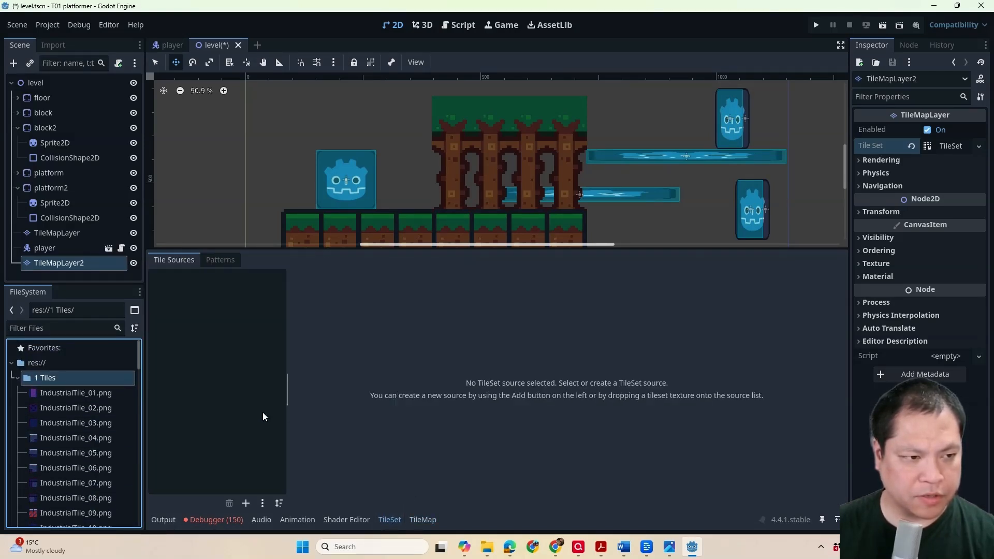
left_click(67, 394)
scroll(79, 419, "down", 5)
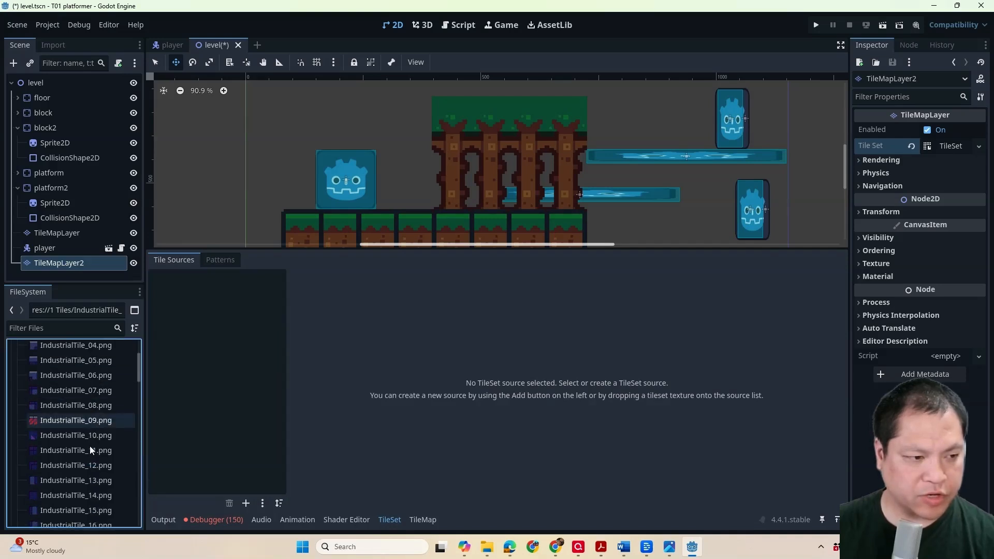
scroll(86, 458, "down", 10)
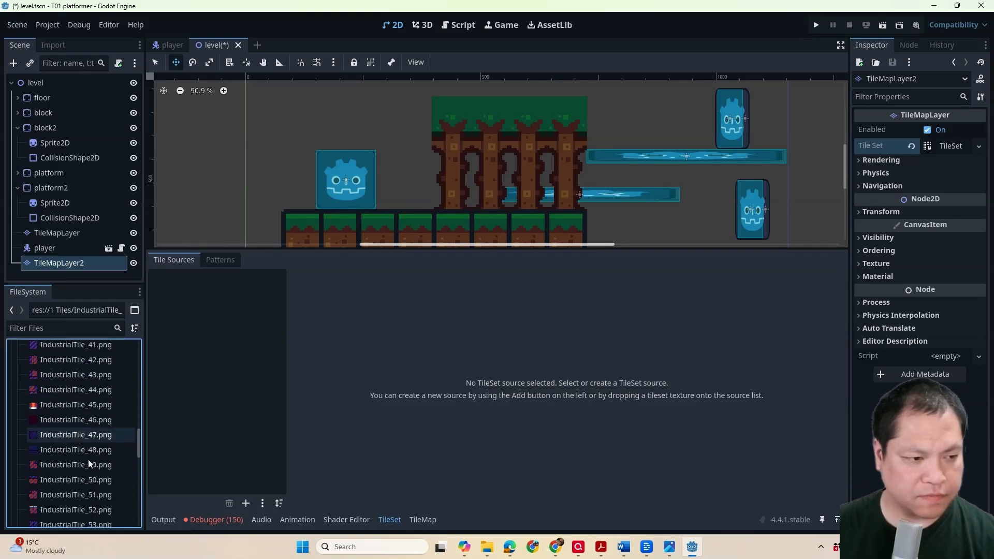
scroll(89, 455, "down", 9)
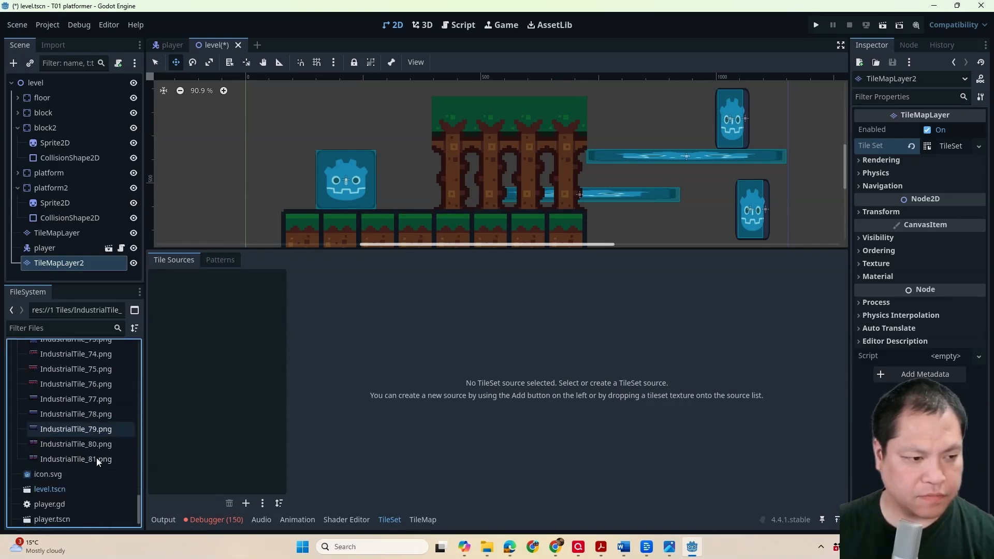
left_click(95, 441, "shift")
left_click_drag(95, 442, 212, 368)
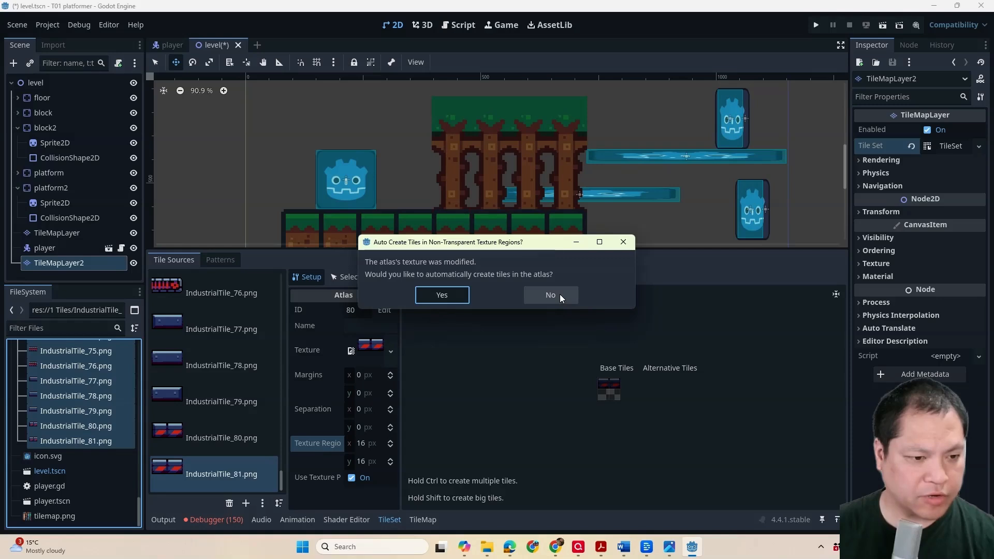
left_click(446, 295)
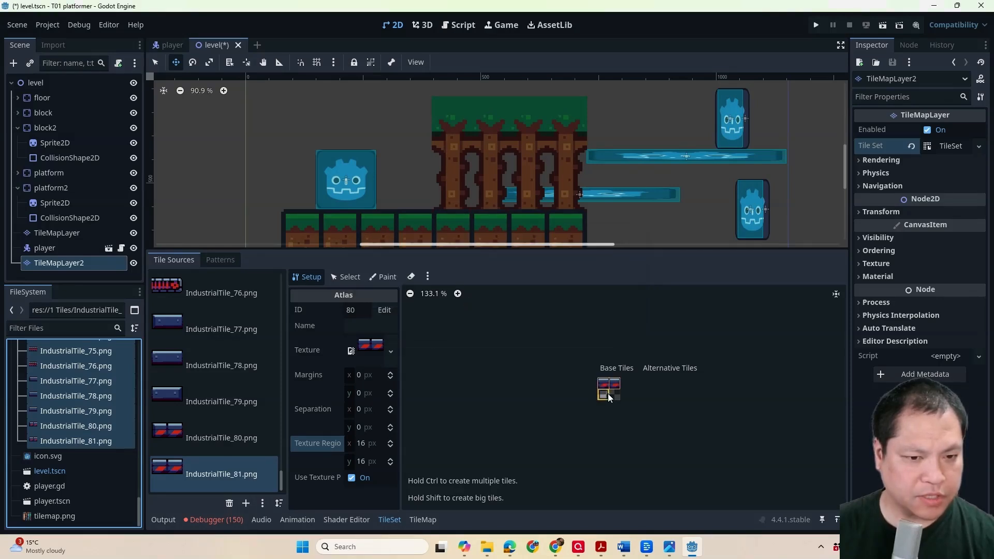
Step: Set the texture region size of the IndustrialTile_81.png atlas to 31 px in x and 32 px in y
left_click(364, 446)
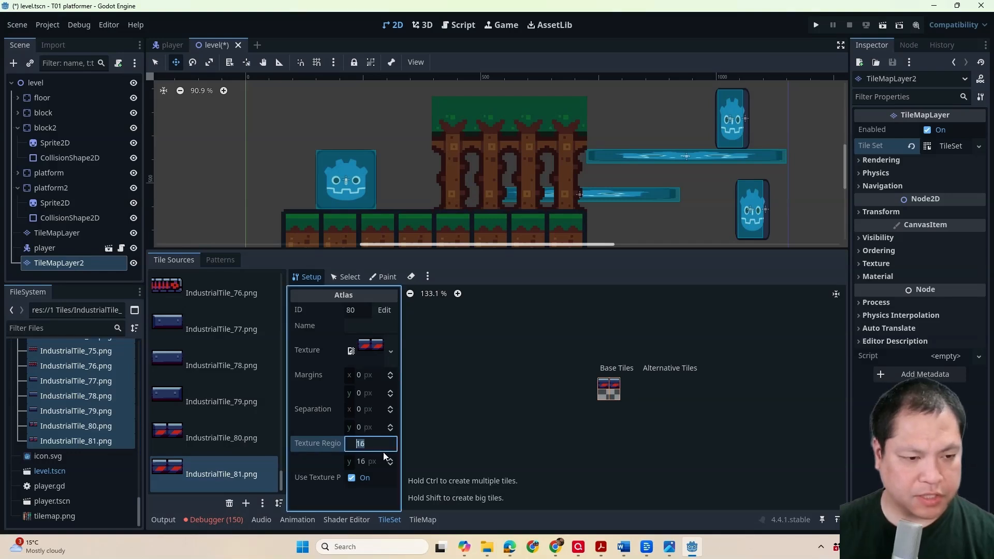
type("31")
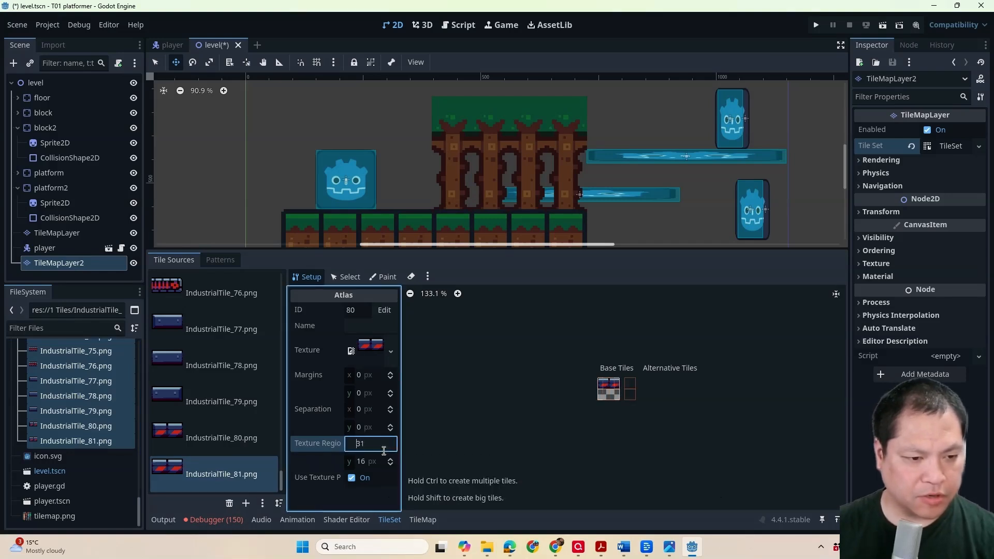
left_click(362, 461)
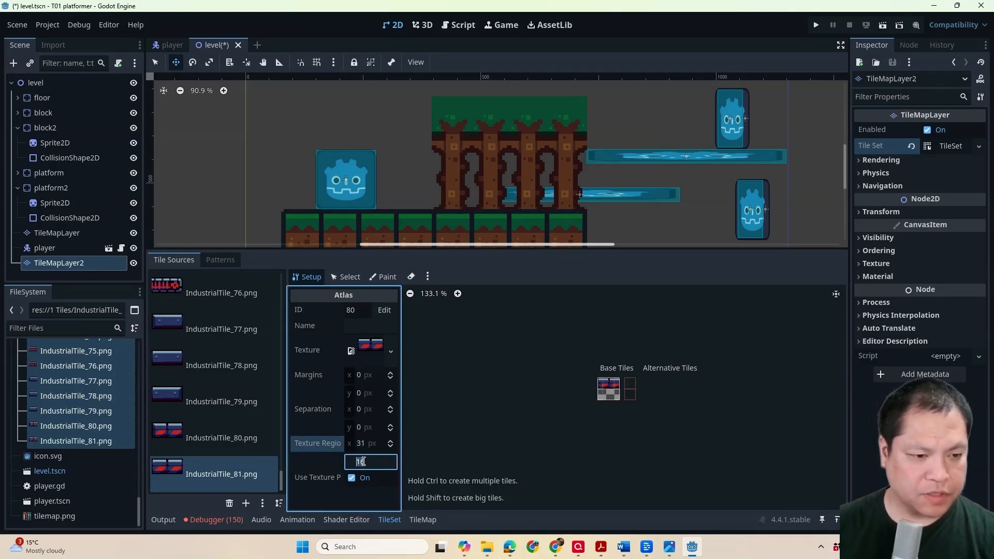
type("32")
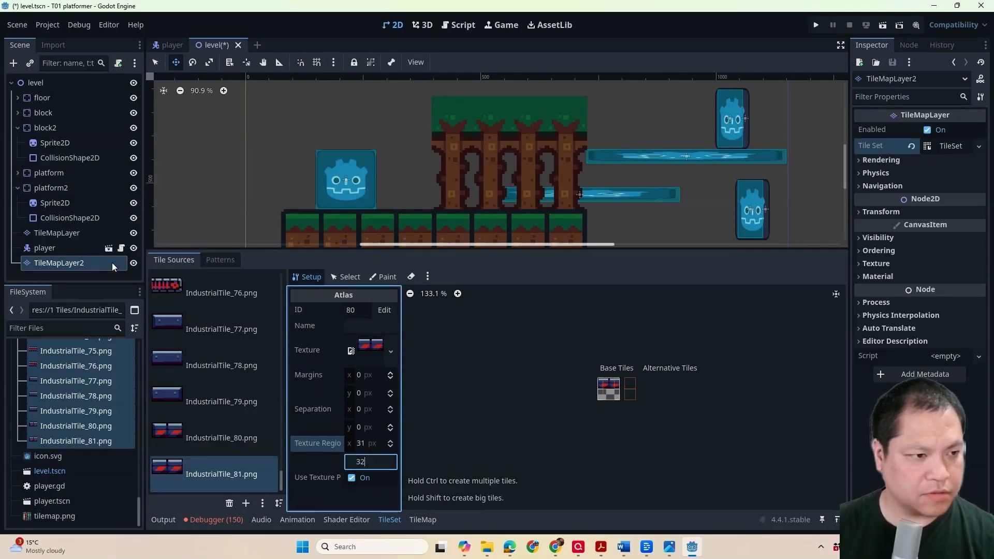
Step: Delete the TileMapLayer2 node and add a fresh TileMapLayer node under level
left_click(92, 262)
key("Delete")
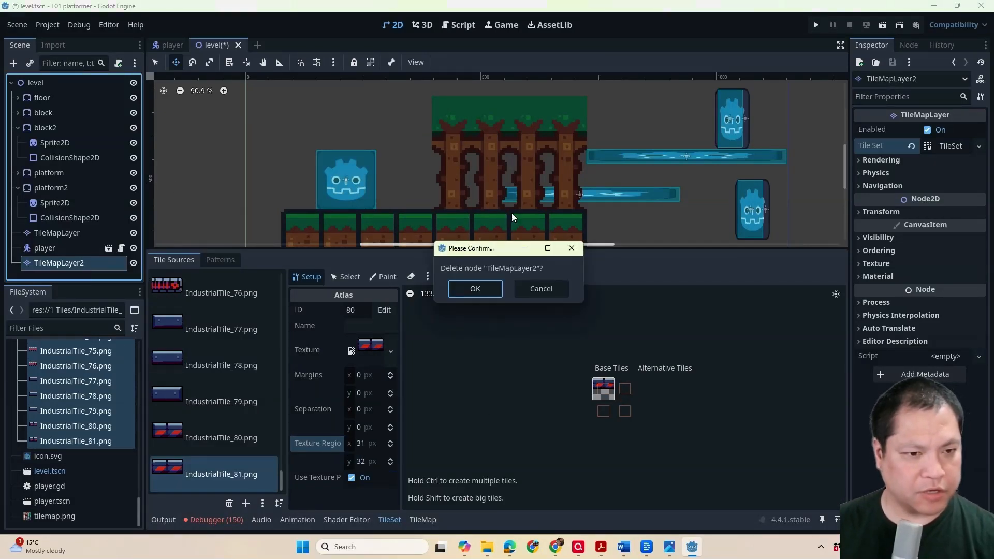
left_click(482, 288)
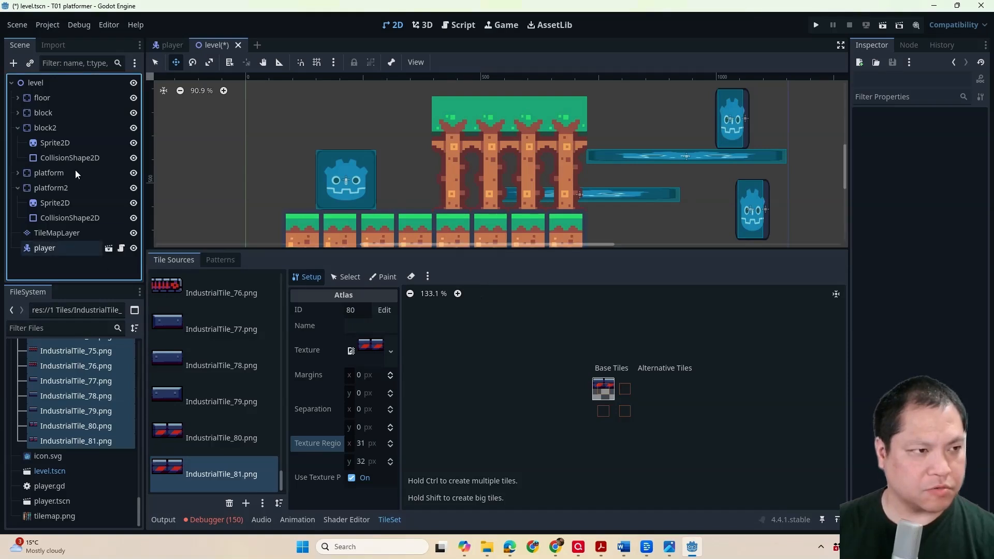
left_click(13, 63)
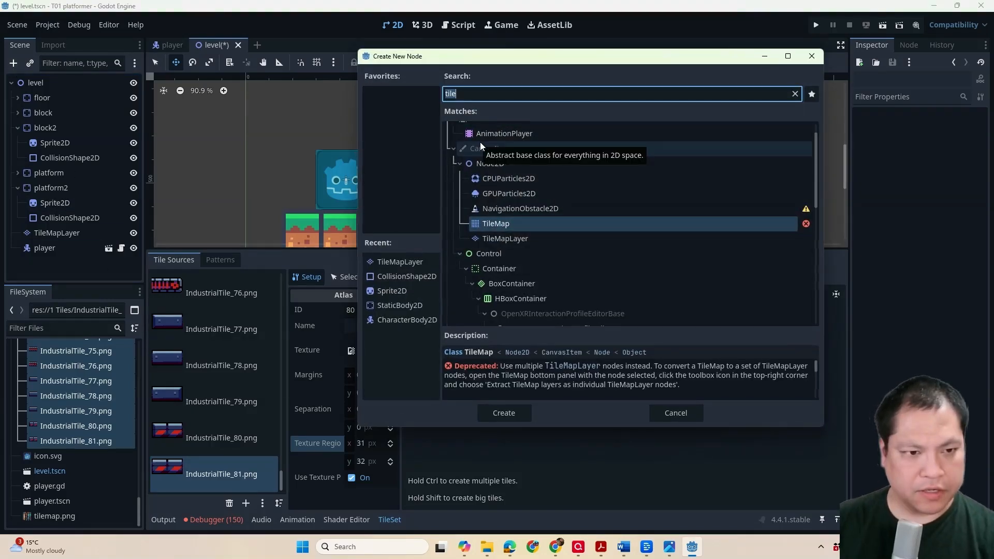
left_click(517, 238)
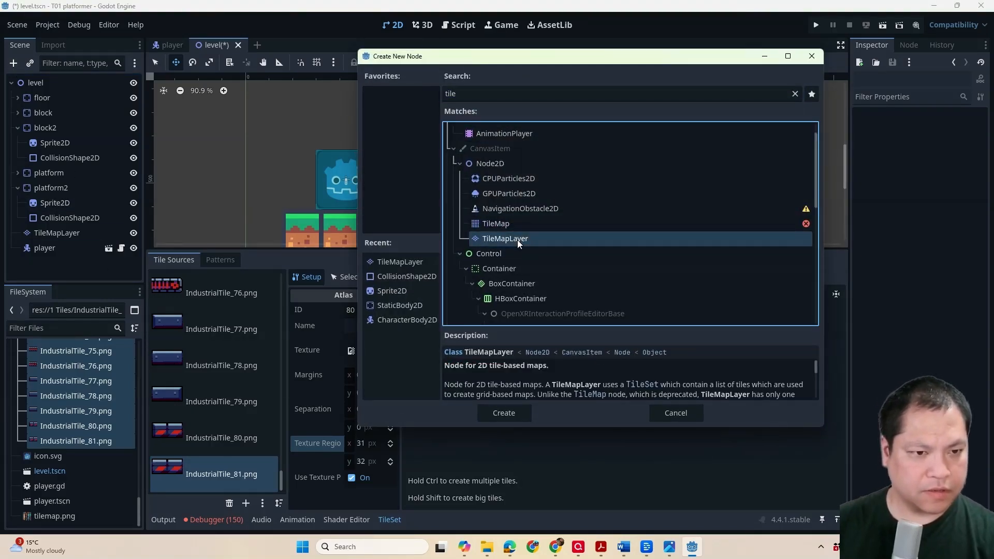
double_click(517, 240)
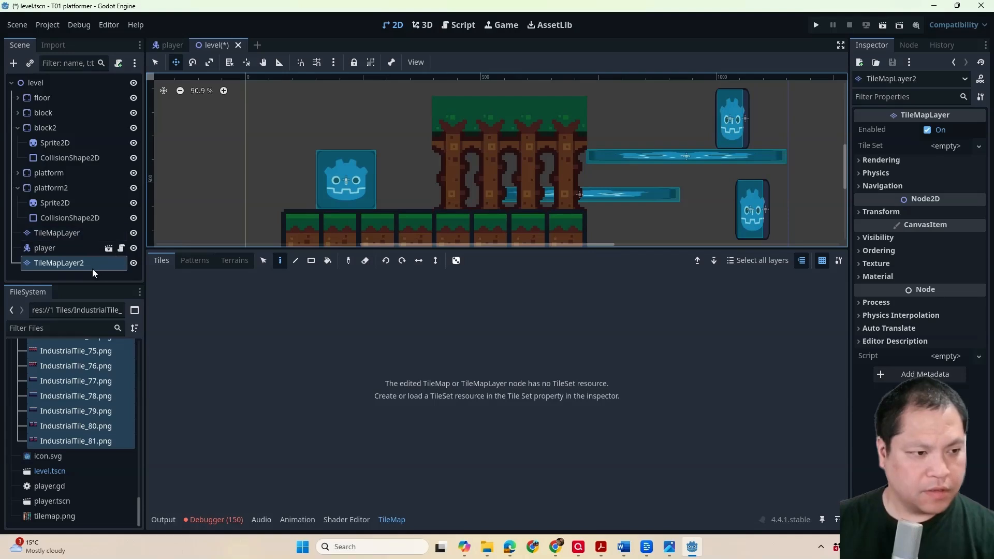
Step: Open IndustrialTile_75.png from the 1 Tiles folder to check its pixel dimensions
left_click(88, 381)
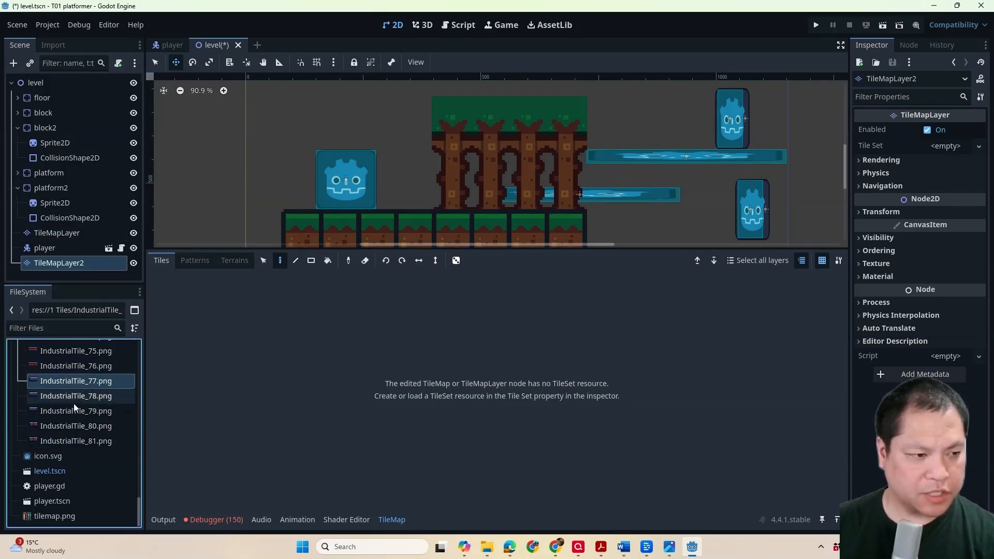
left_click(89, 348)
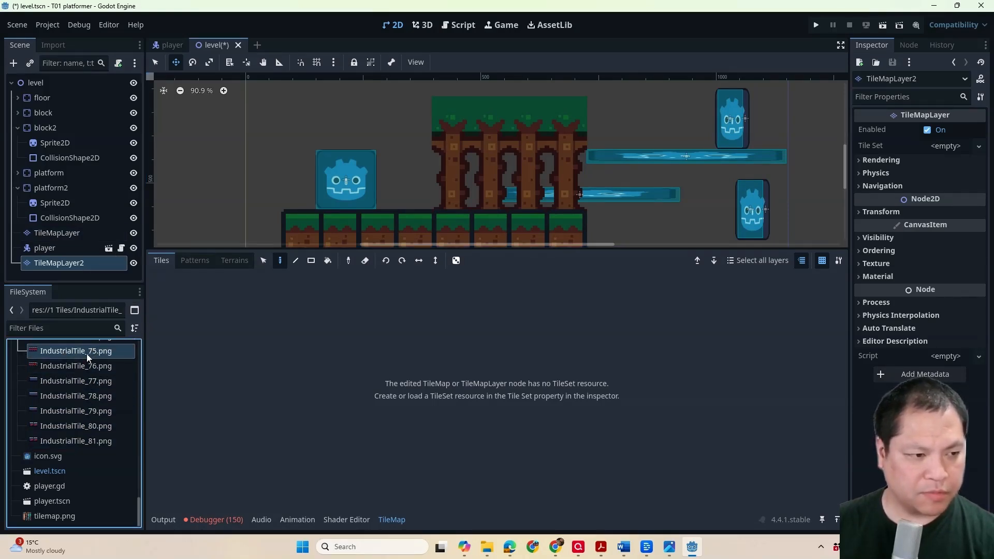
double_click(87, 355)
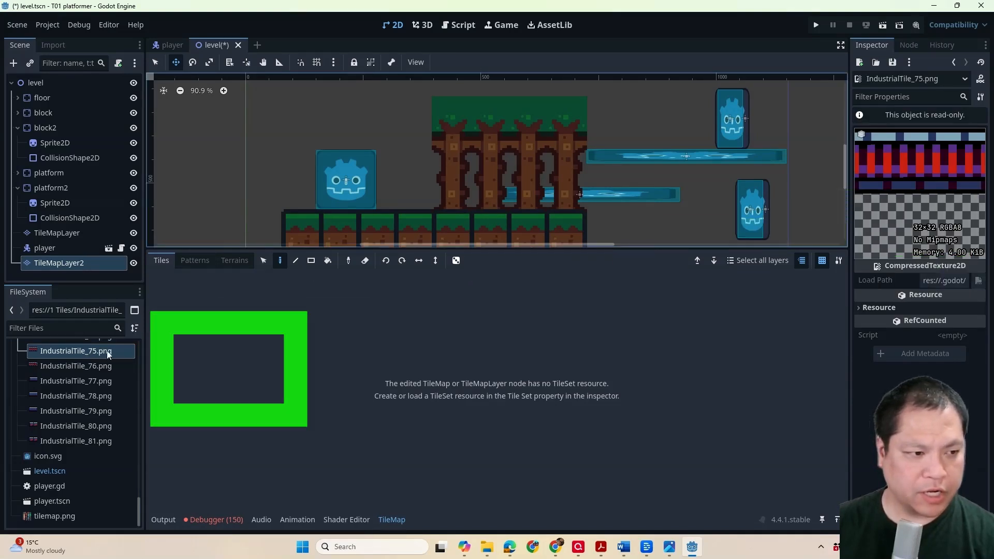
mouse_move(75, 350)
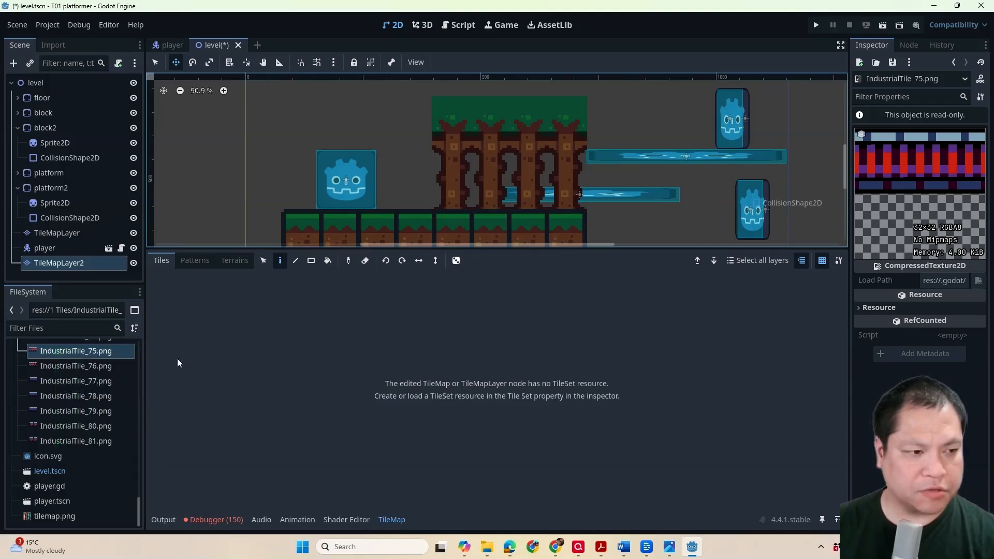
Step: Give TileMapLayer2 a new TileSet with a tile size of 32 × 32 px and open the TileSet editor
left_click(61, 265)
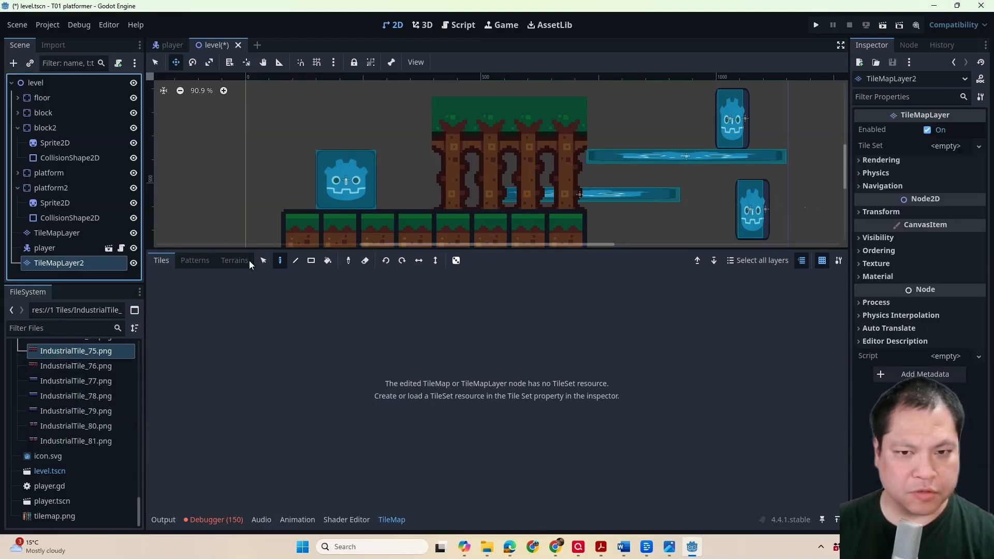
left_click(945, 146)
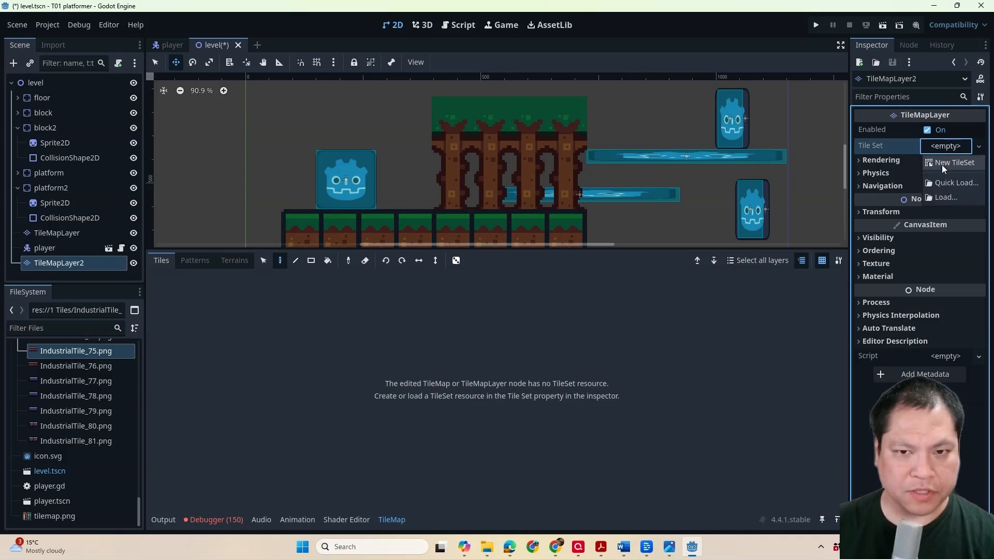
left_click(942, 165)
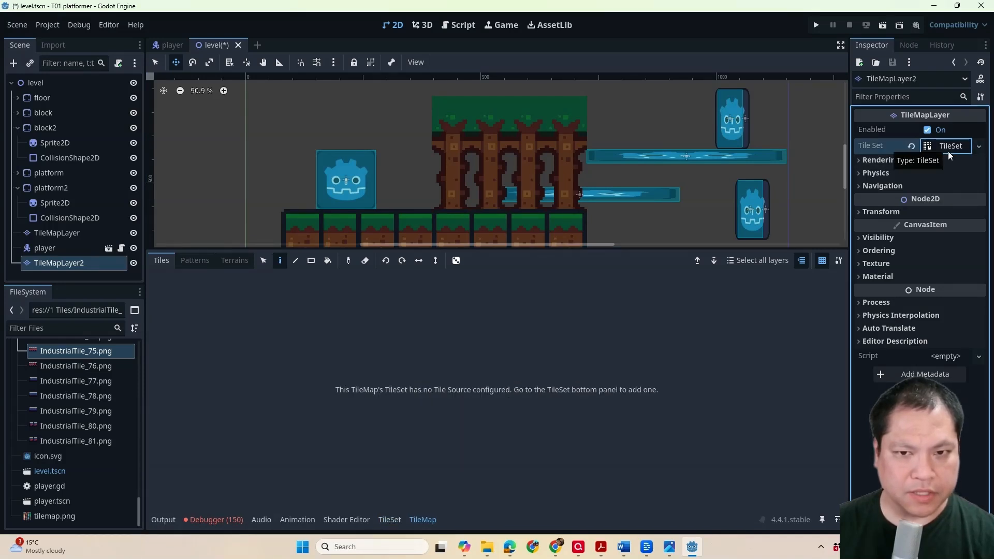
left_click(949, 148)
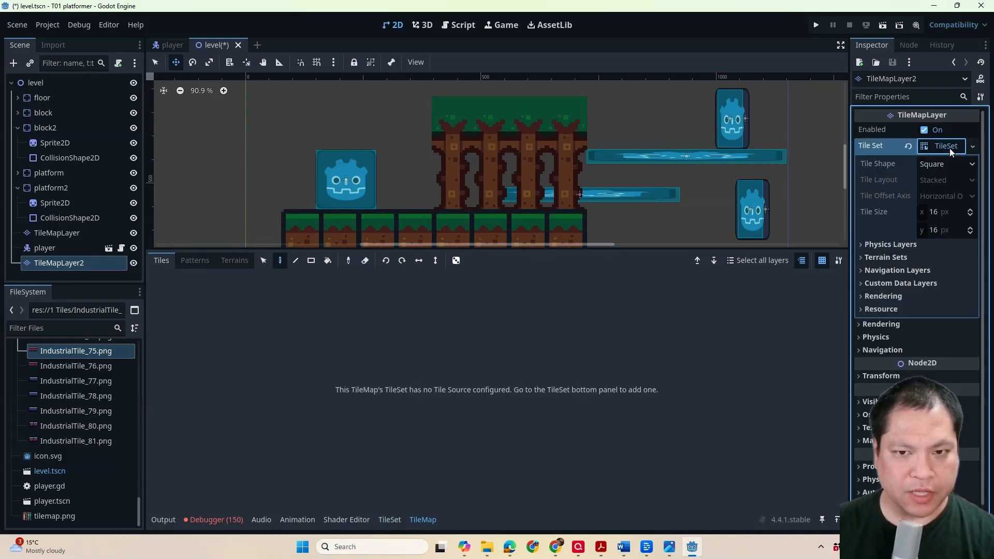
left_click(932, 212)
type("32")
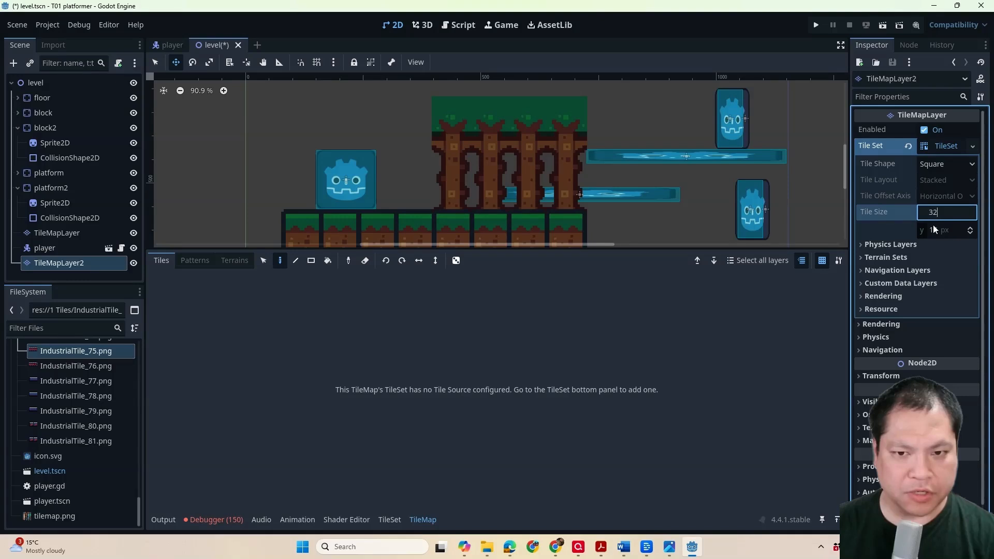
left_click(932, 226)
type("32")
key("Tab")
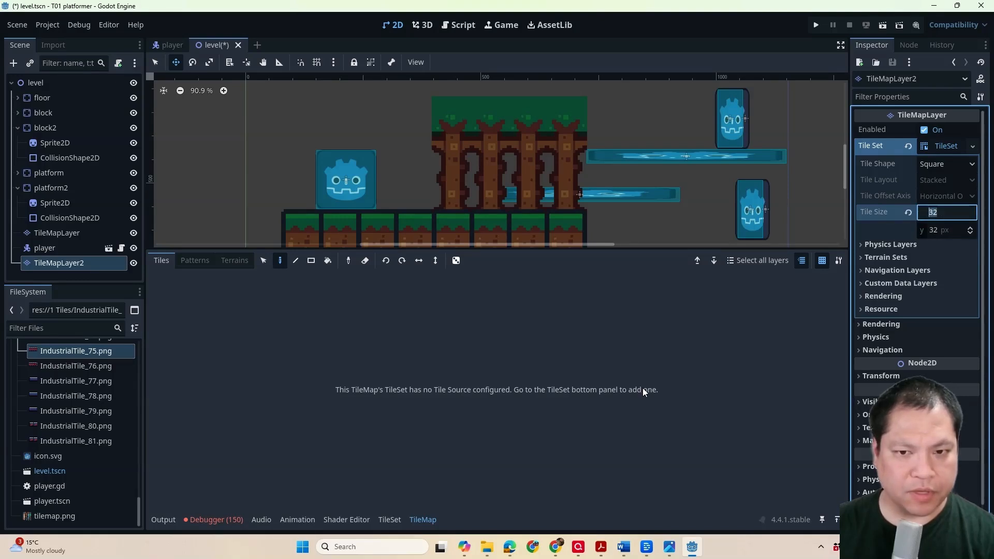
left_click(399, 520)
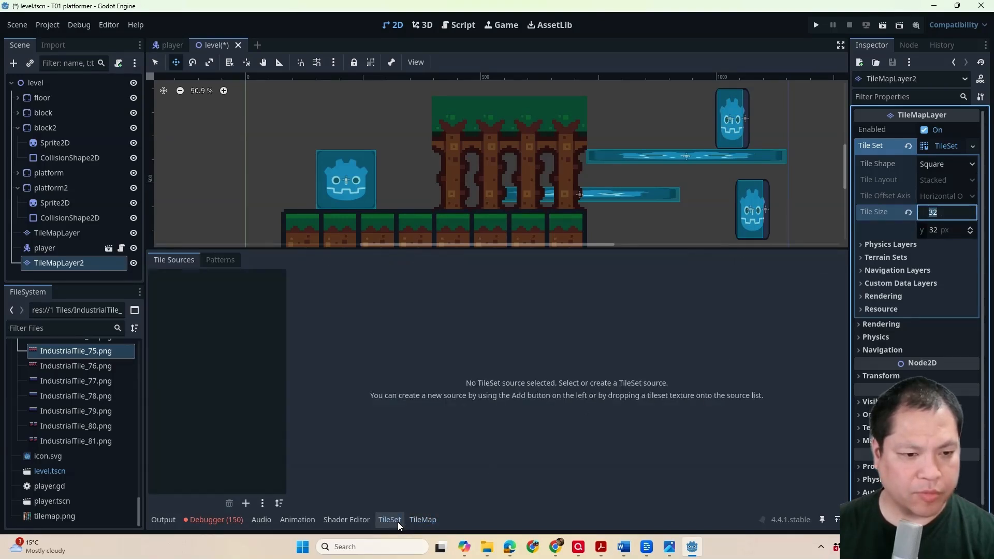
Step: Add all images from IndustrialTile_01.png to IndustrialTile_81.png to the TileSet as atlas sources and create their tiles automatically
left_click(77, 441)
left_click_drag(137, 505, 149, 343)
left_click(78, 392, "shift")
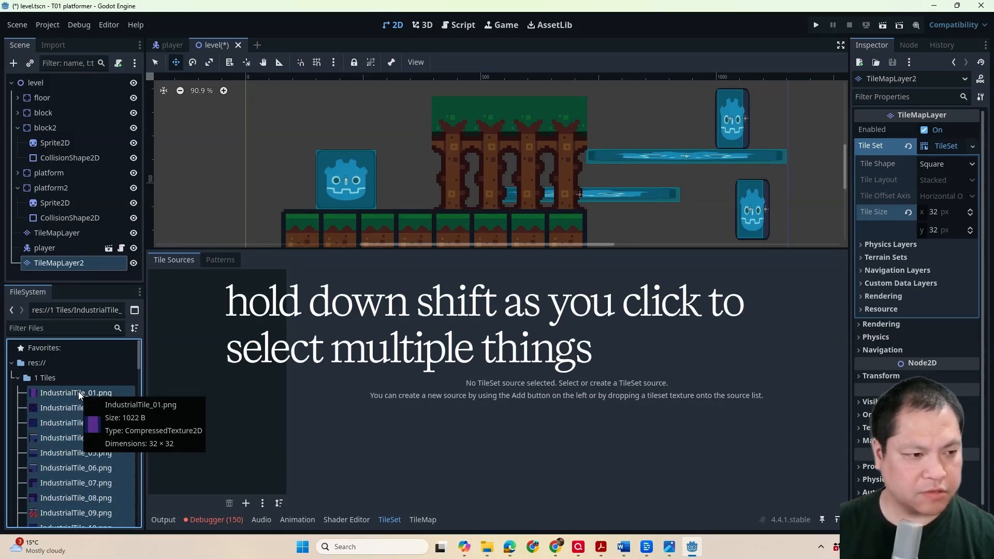
scroll(80, 453, "down", 2)
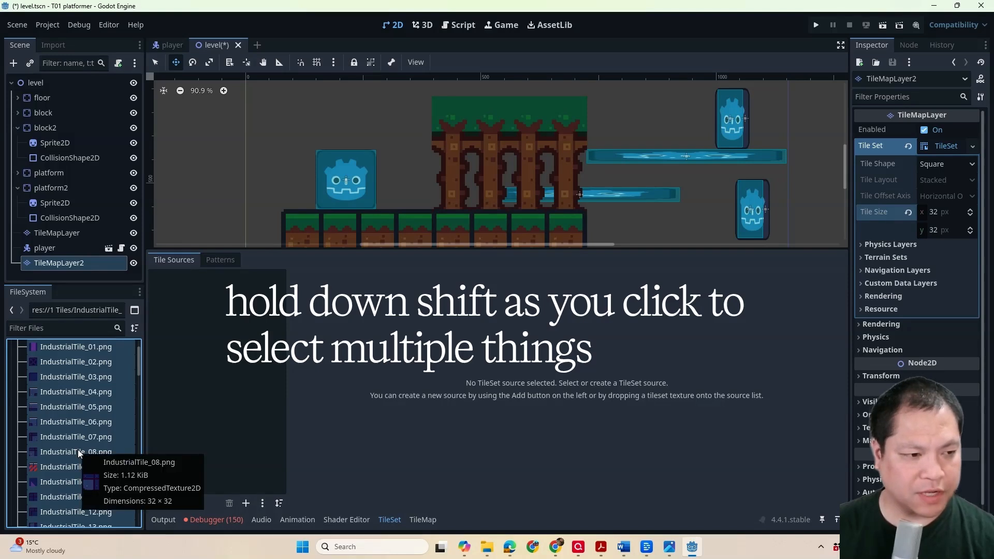
left_click_drag(80, 409, 223, 368)
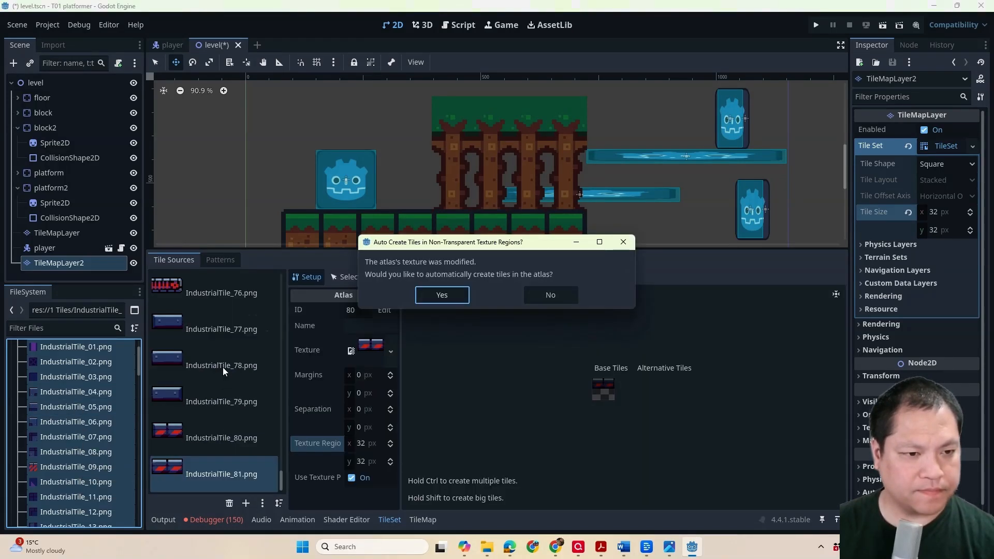
left_click(445, 295)
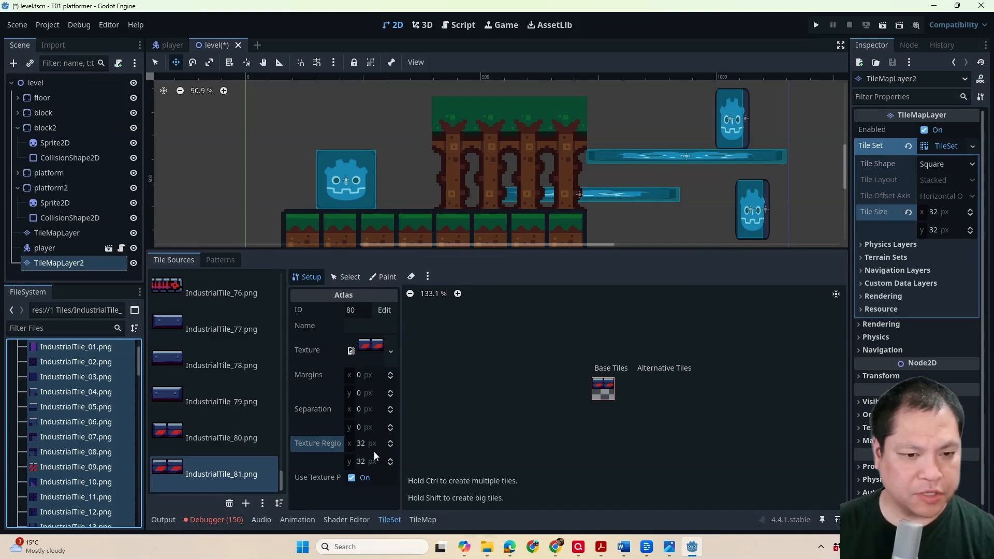
Step: Check the separate atlases from IndustrialTile_77.png to IndustrialTile_80.png and how the sources are listed for painting
left_click(215, 327)
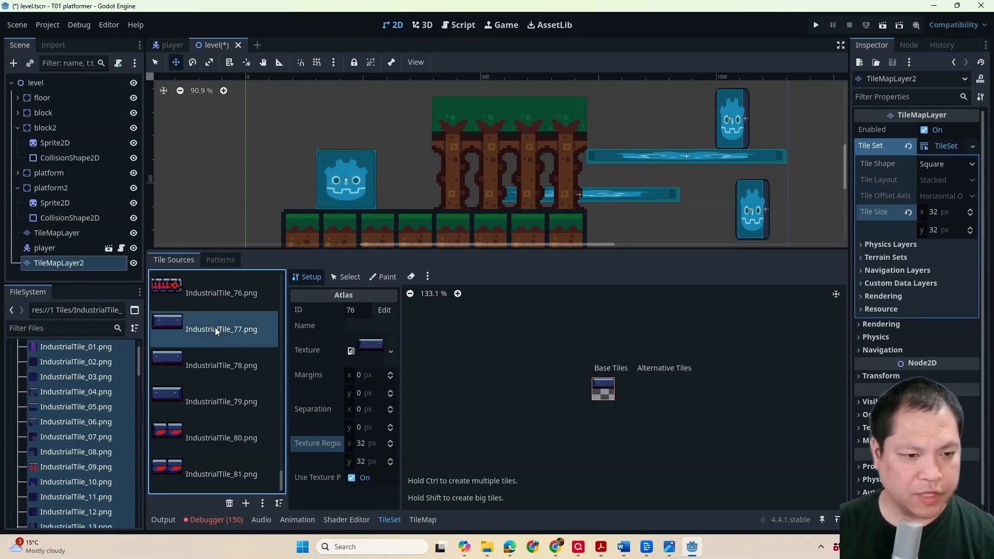
left_click(224, 368)
left_click(224, 402)
left_click(225, 436)
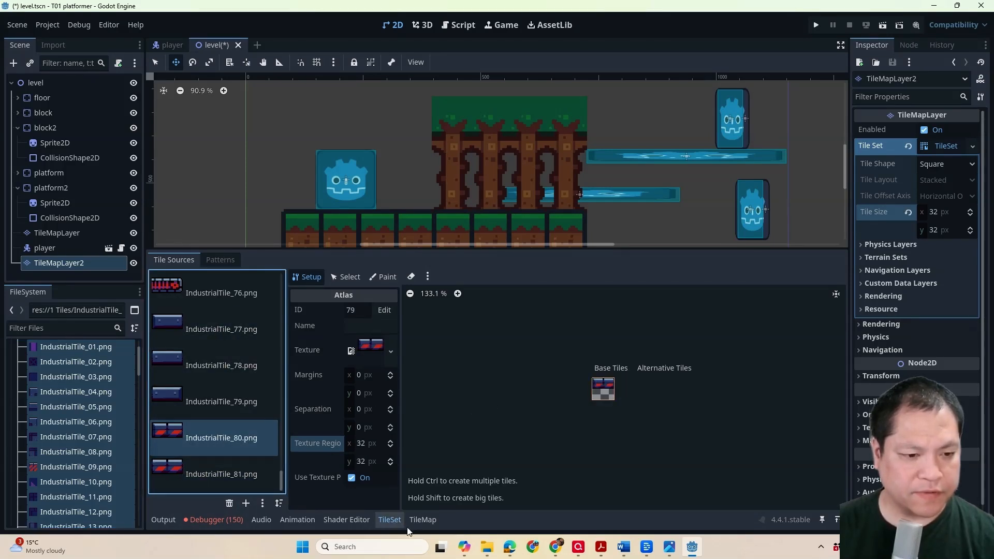
left_click(423, 519)
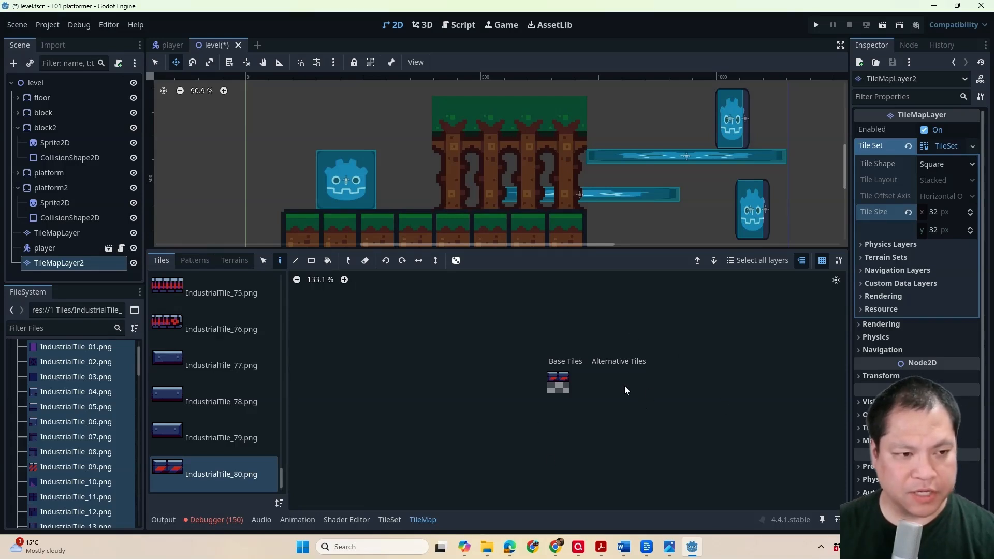
Step: Open Atlas Merging for the TileSet and select every atlas from IndustrialTile_01.png to IndustrialTile_81.png
left_click(391, 519)
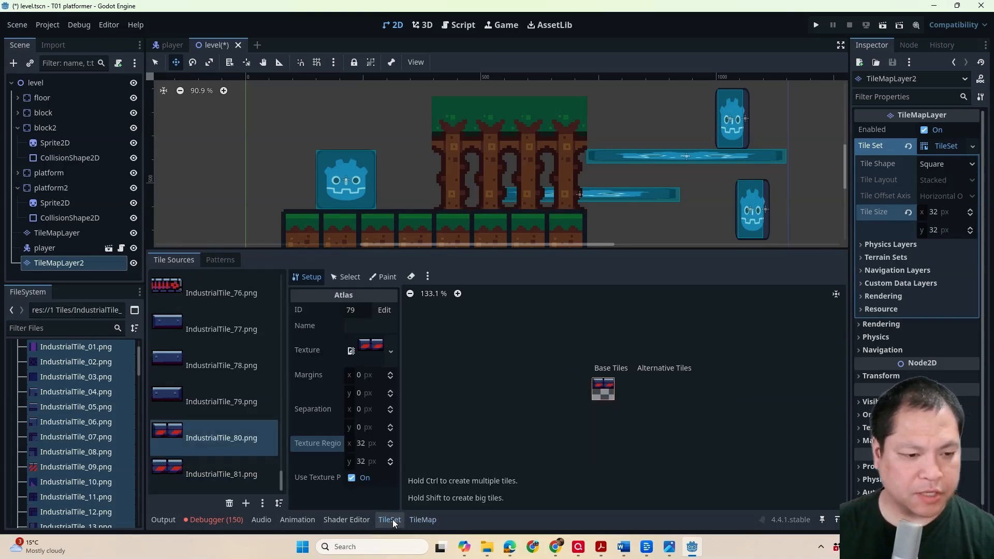
left_click(269, 511)
left_click(269, 511)
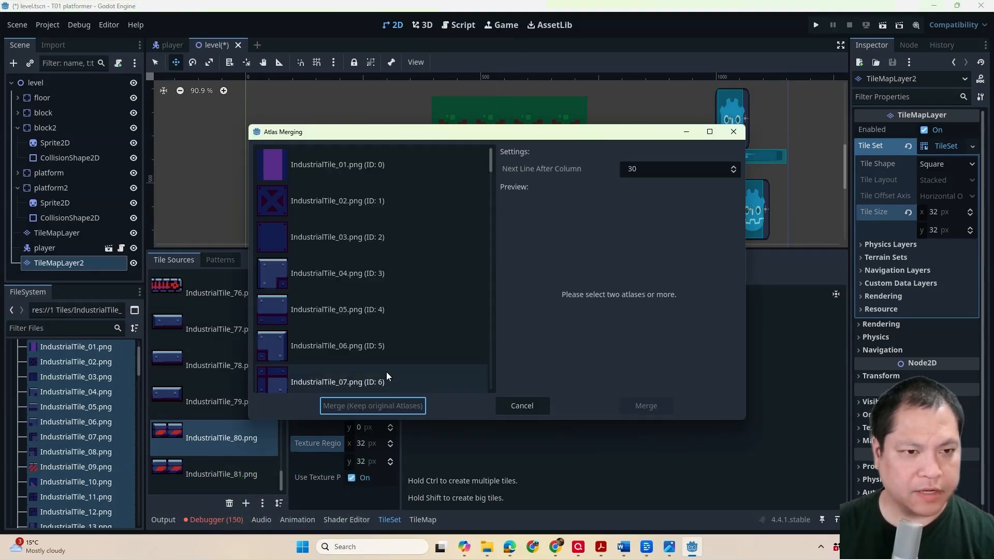
left_click(452, 165)
left_click_drag(490, 160, 477, 388)
left_click(405, 375, "shift")
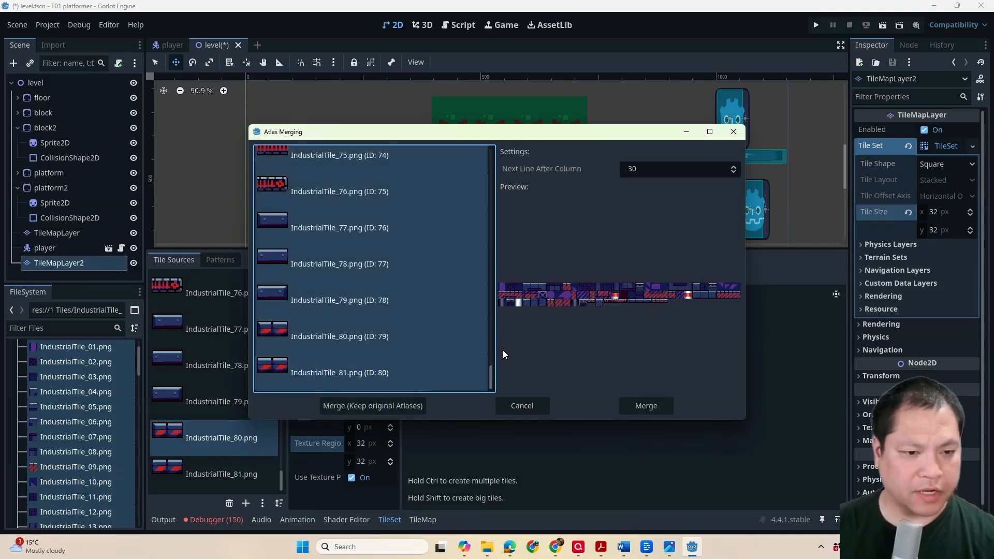
Step: Merge the selected atlases without keeping the originals and save the combined image as industrialtiles in res://
left_click(642, 405)
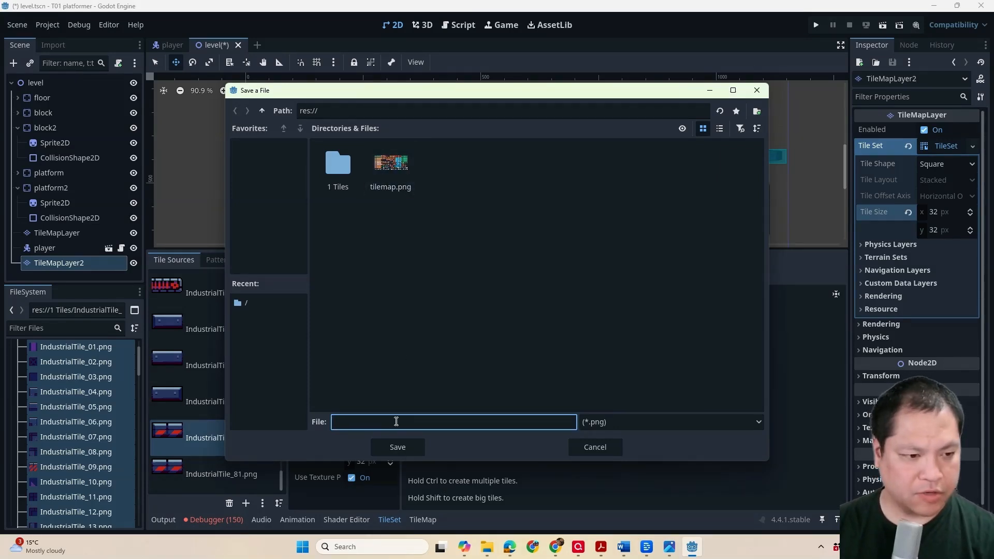
type("ria")
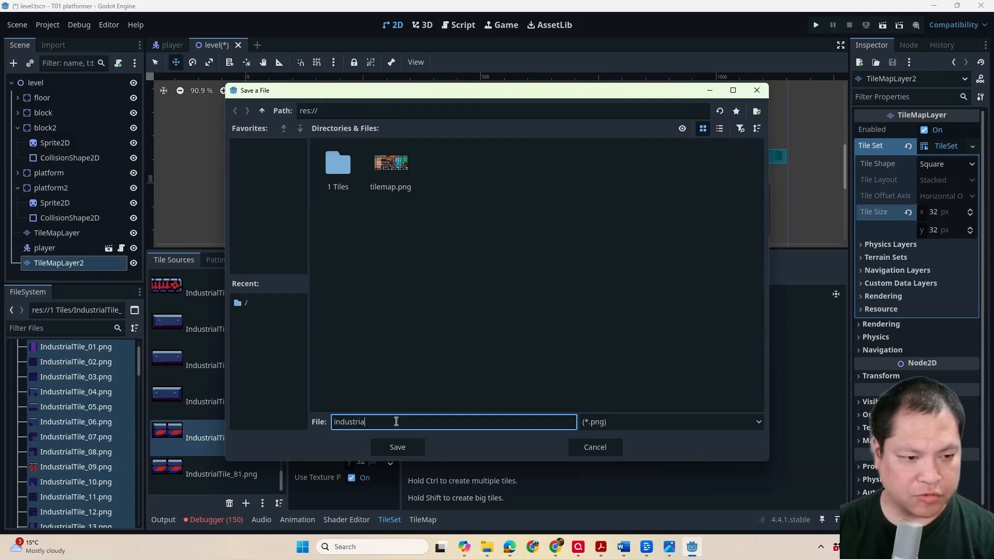
type("ltiles")
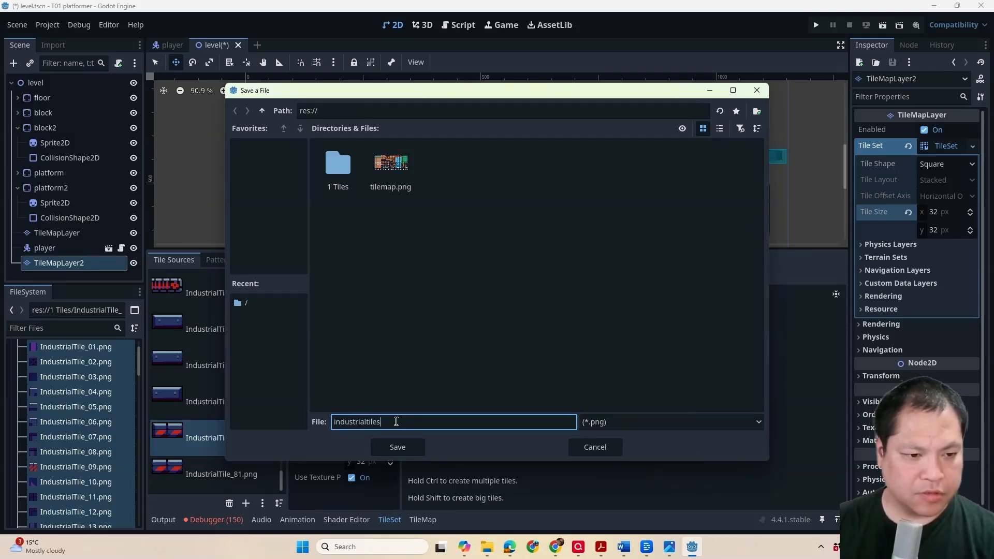
left_click(397, 447)
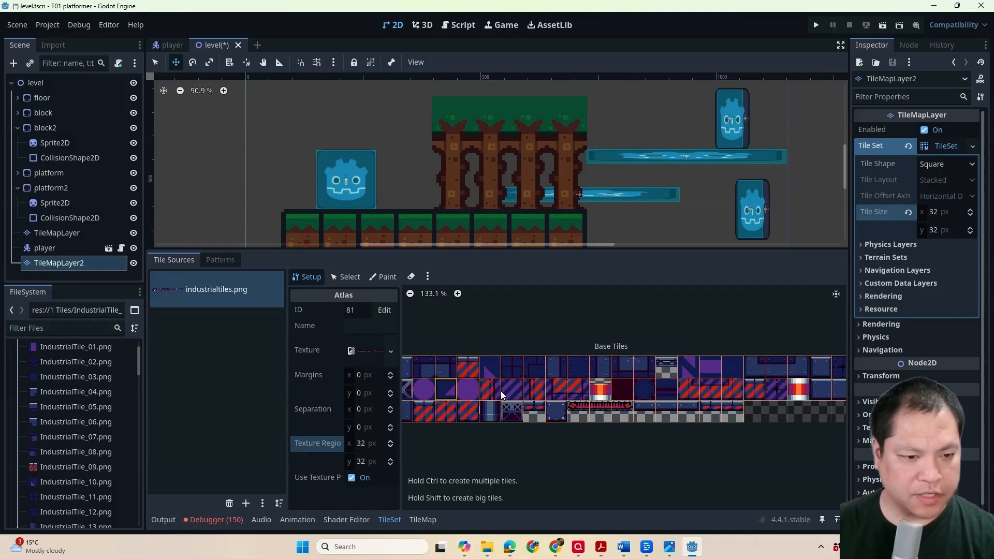
Step: Paint a band of dark blue panel tiles above the Godot-face block and a cluster of red-and-white tiles beside it on TileMapLayer2
left_click(422, 519)
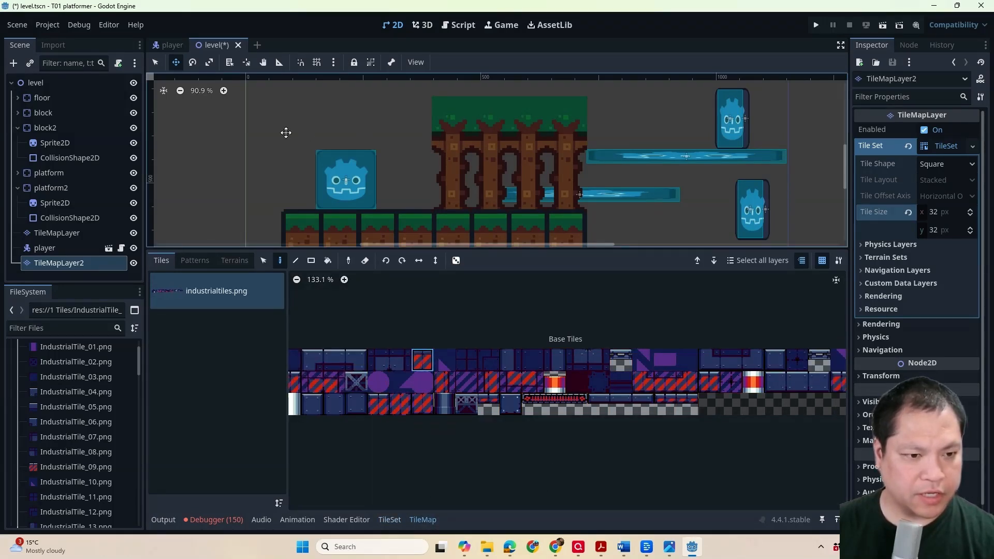
left_click(400, 360)
mouse_move(305, 122)
left_mouse_down()
mouse_move(414, 119)
mouse_move(265, 109)
mouse_move(359, 131)
mouse_move(456, 132)
mouse_move(430, 120)
left_mouse_up()
left_click(555, 382)
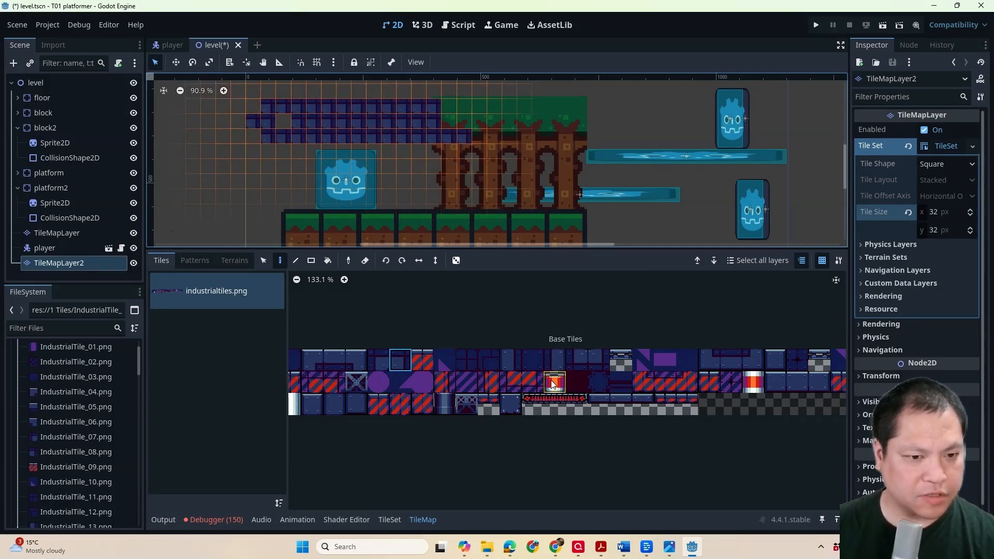
mouse_move(265, 157)
left_mouse_down()
mouse_move(299, 165)
mouse_move(275, 159)
mouse_move(256, 172)
mouse_move(243, 125)
left_mouse_up()
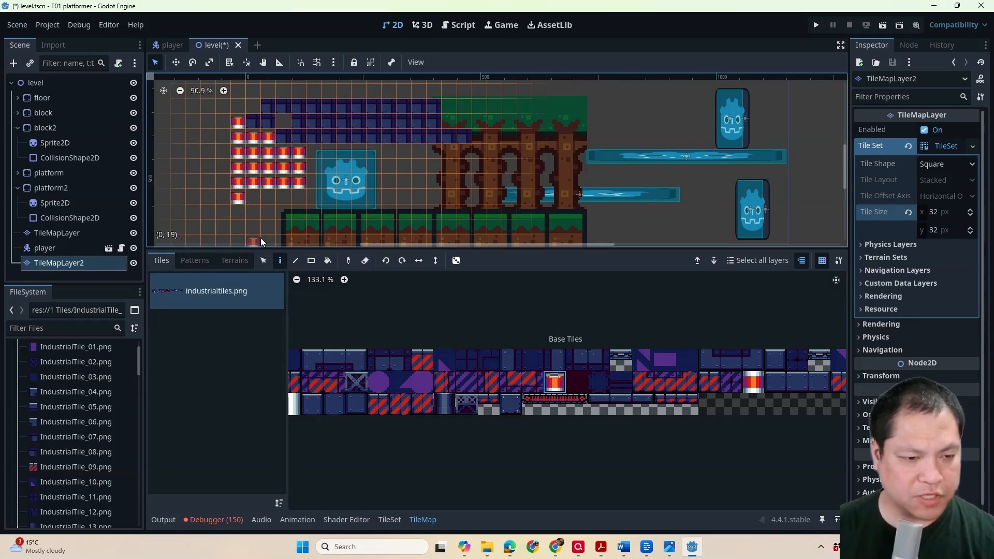